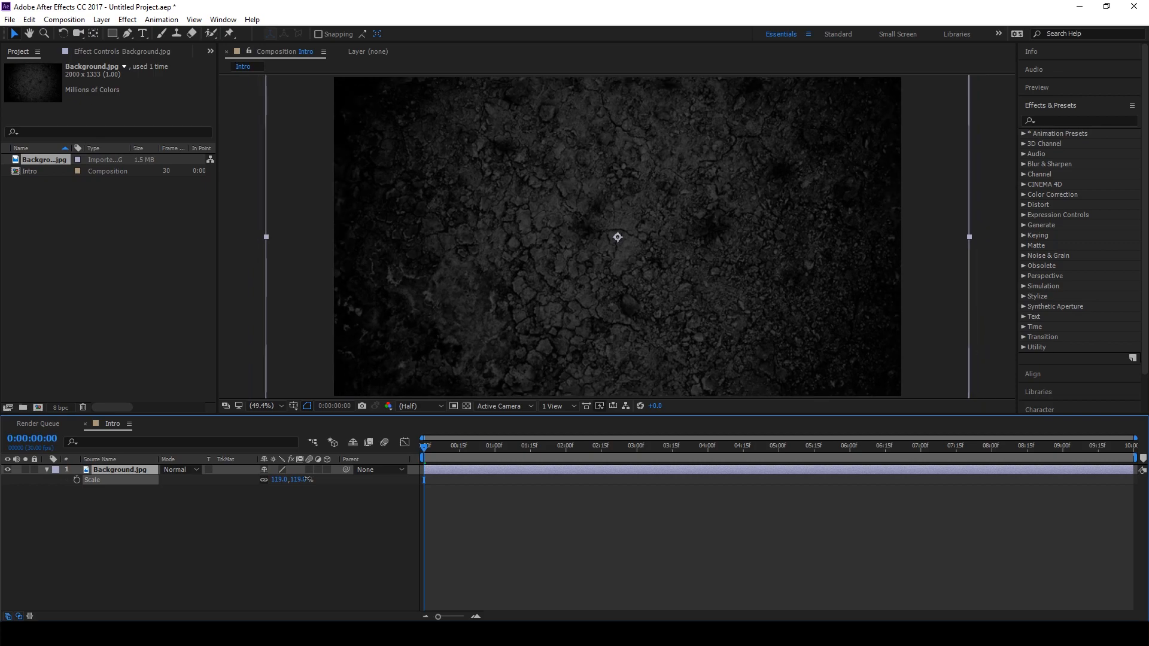
Step: Add the PUBG logo image Untitled-1.png from the desktop to the Intro composition above the background layer
{"action": "left_click", "coordinate": [300, 510]}
{"action": "key", "text": "s"}
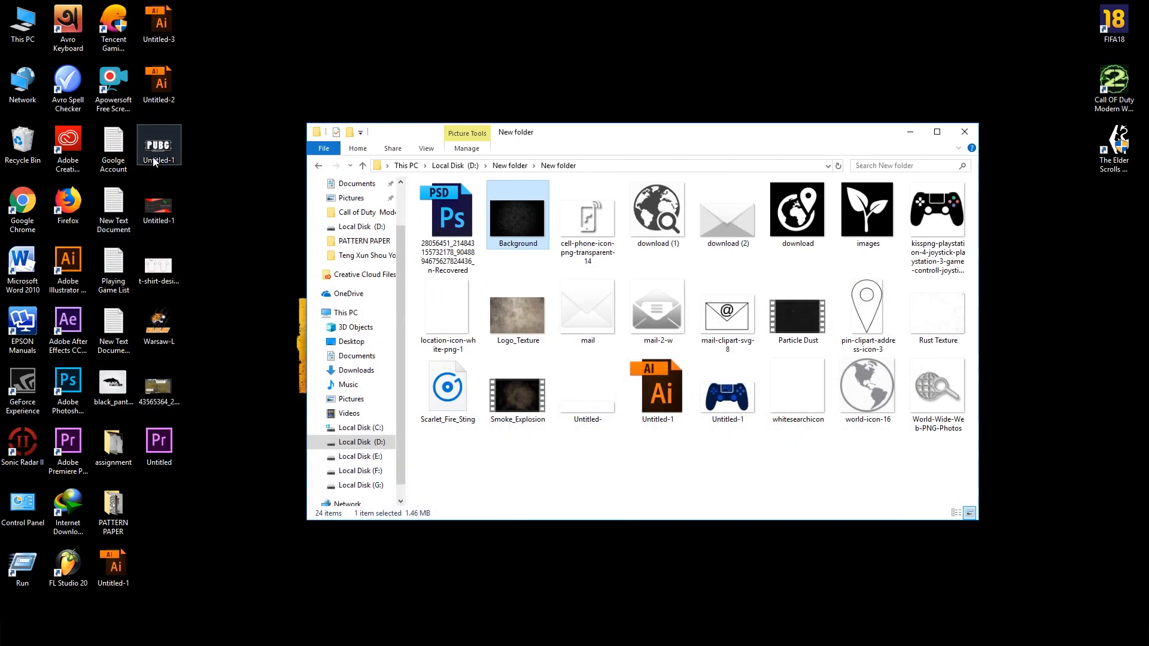
{"action": "left_click_drag", "start_coordinate": [157, 147], "coordinate": [383, 490]}
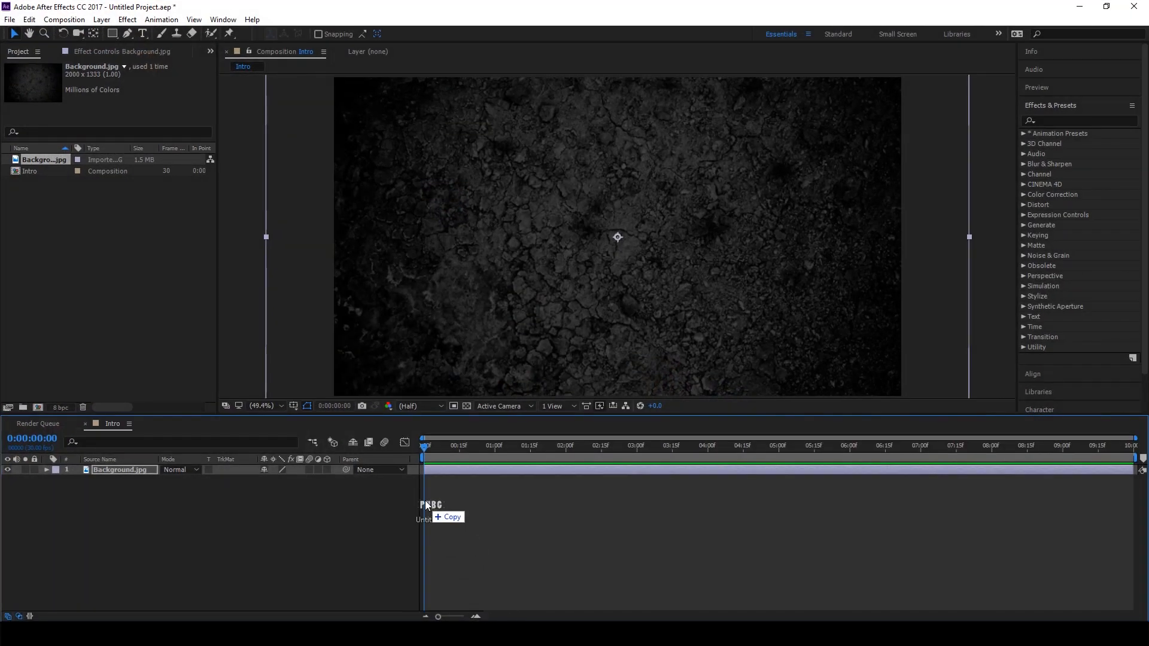
{"action": "left_click_drag", "start_coordinate": [425, 500], "coordinate": [312, 502]}
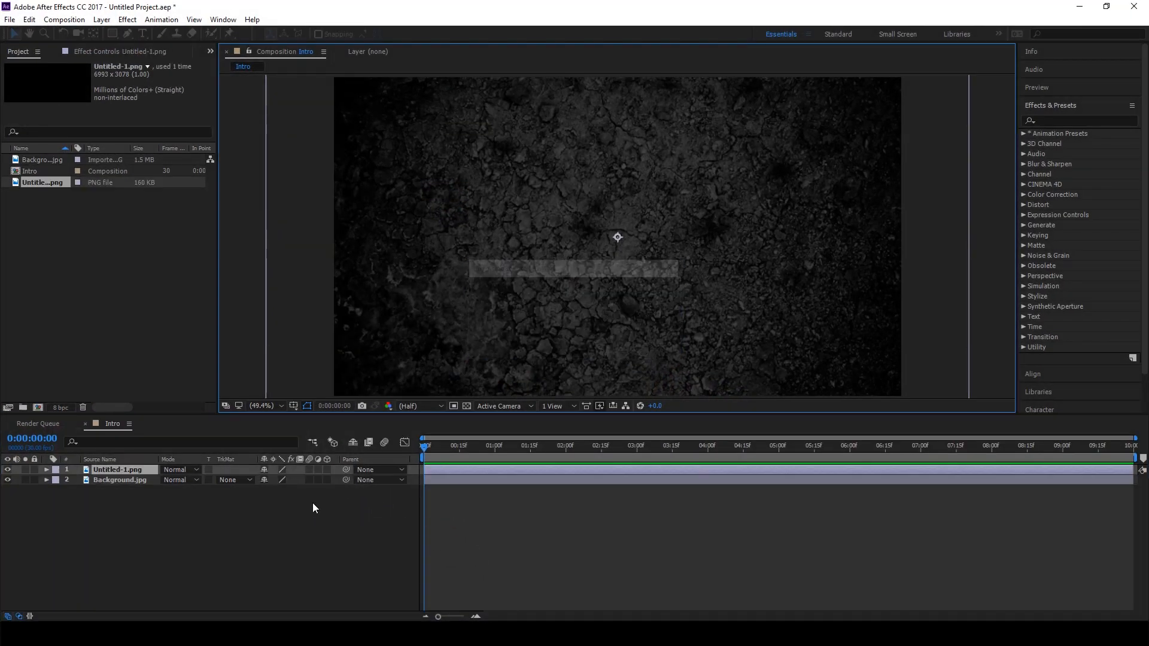
Step: Scale the Untitled-1.png logo layer down to 12%
{"action": "key", "text": "s"}
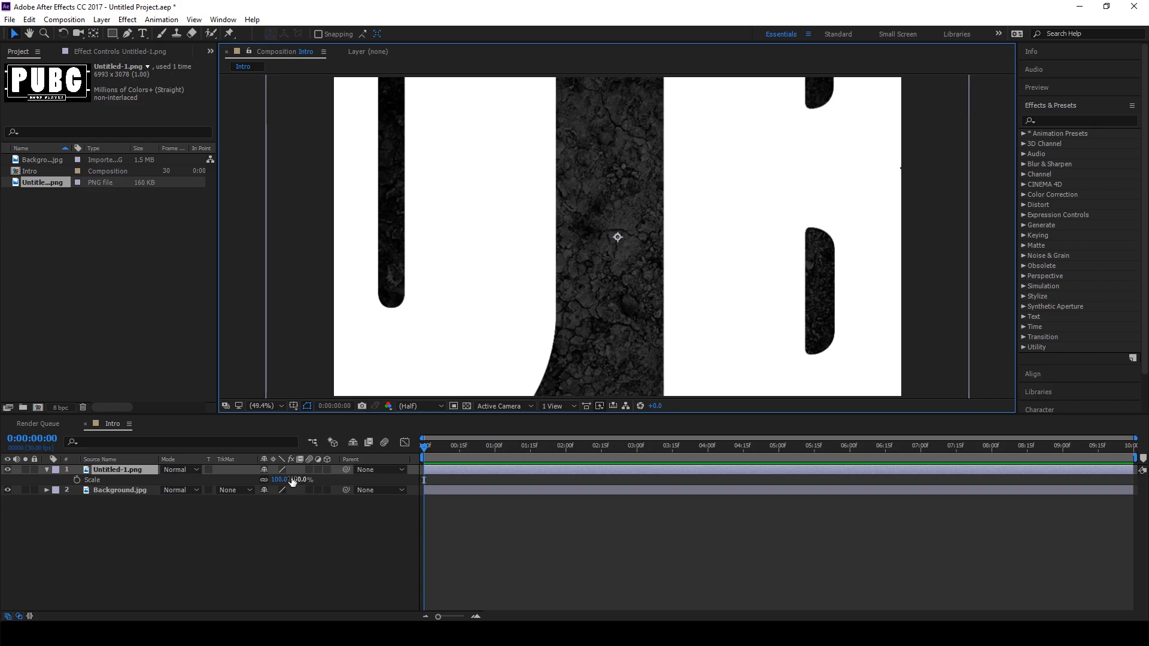
{"action": "left_click_drag", "start_coordinate": [299, 480], "coordinate": [257, 490]}
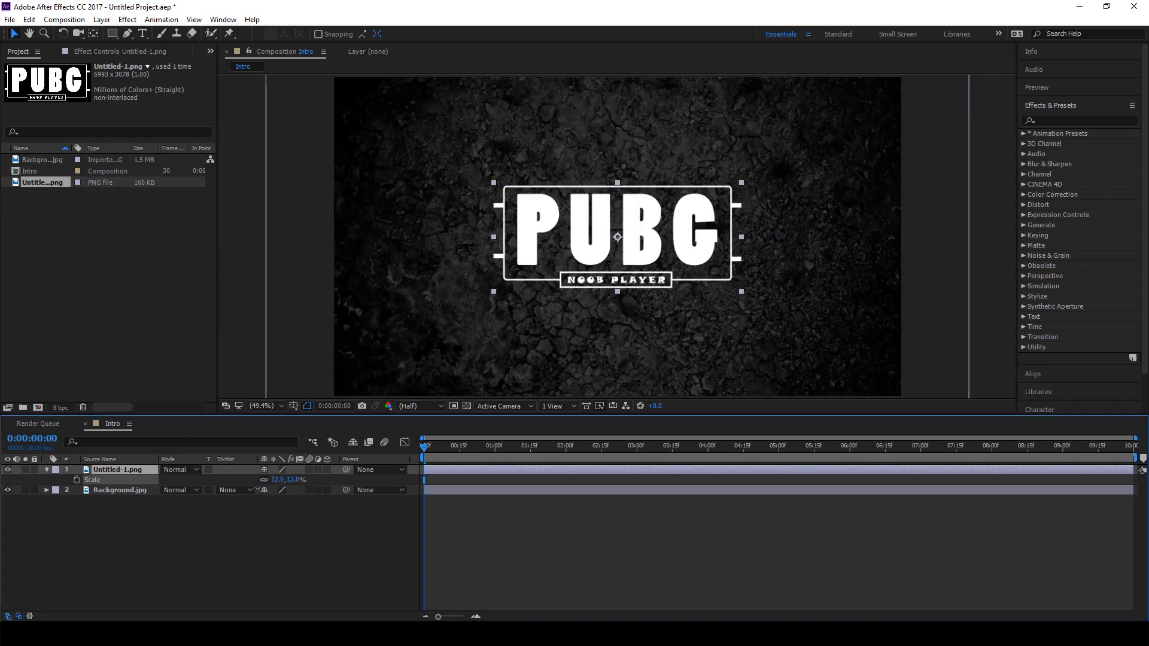
{"action": "key", "text": "s"}
{"action": "left_click", "coordinate": [259, 546]}
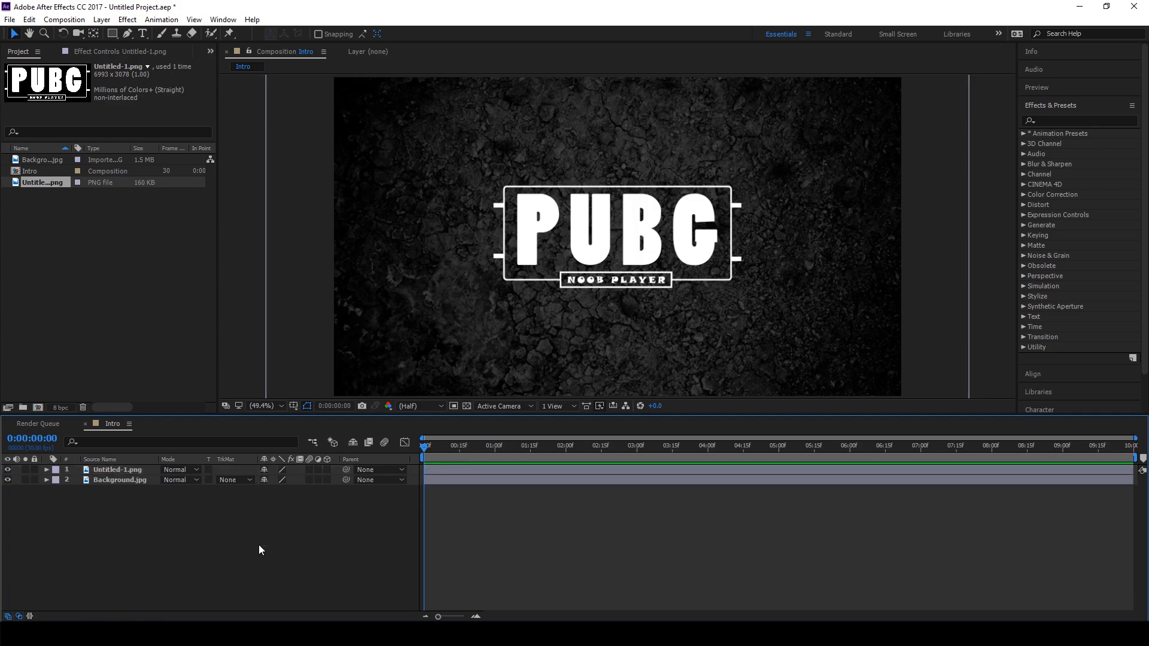
Step: Pre-compose the Untitled-1.png layer as PUBG, moving all attributes into the new composition
{"action": "left_click", "coordinate": [125, 472]}
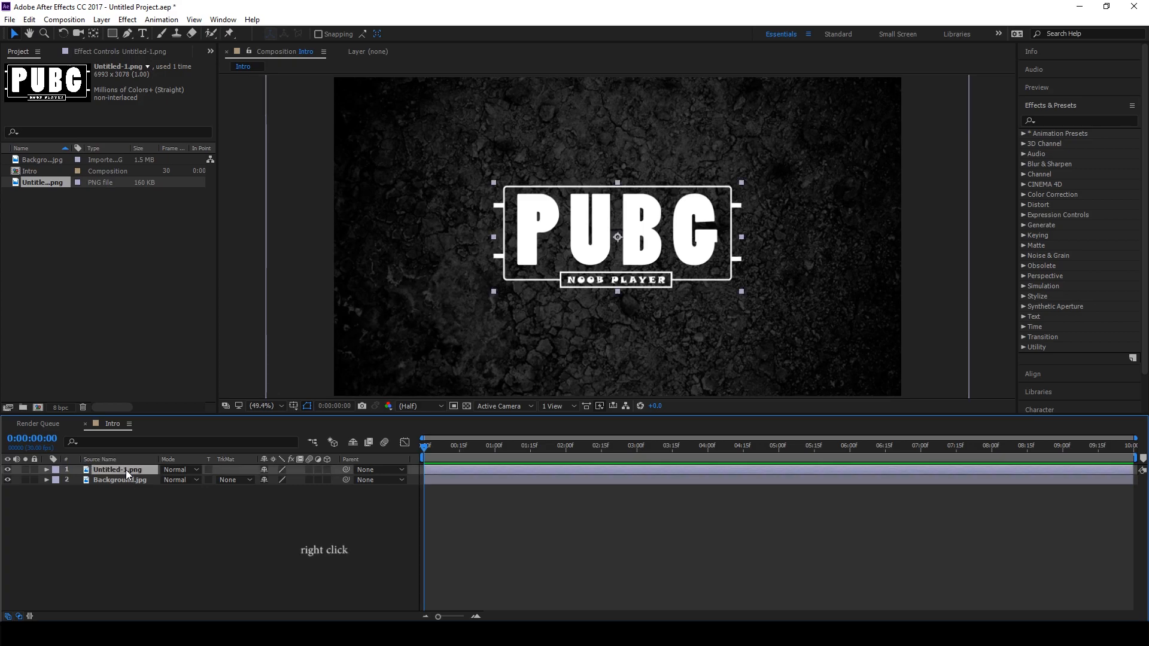
{"action": "right_click", "coordinate": [125, 470]}
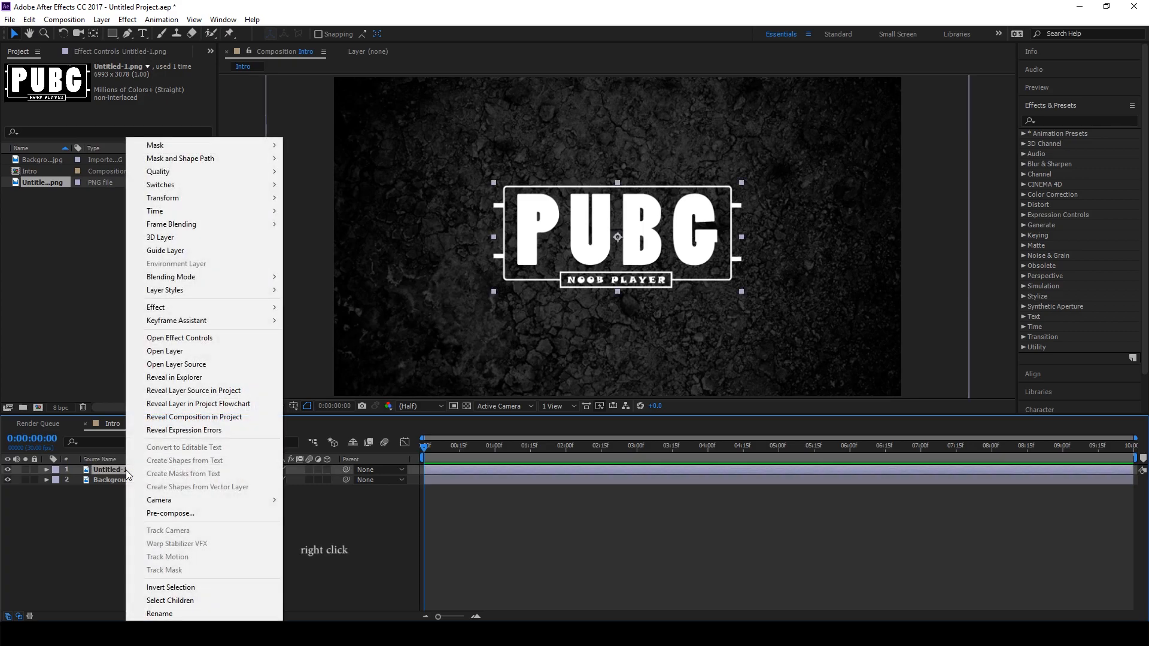
{"action": "left_click", "coordinate": [165, 513]}
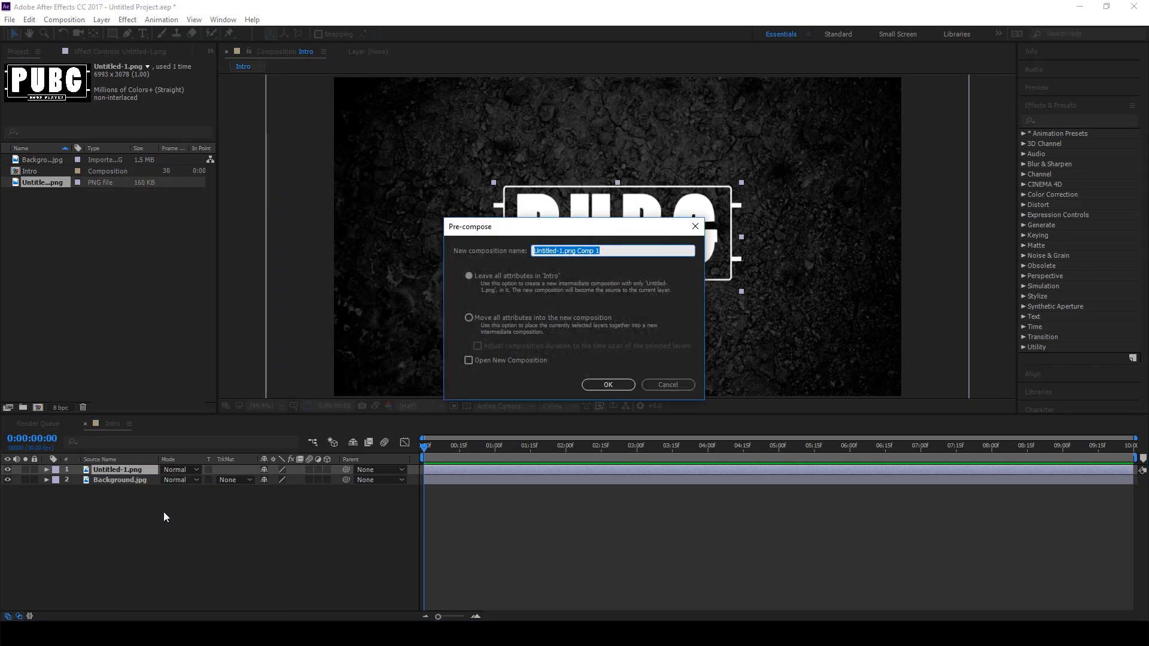
{"action": "left_click", "coordinate": [470, 317]}
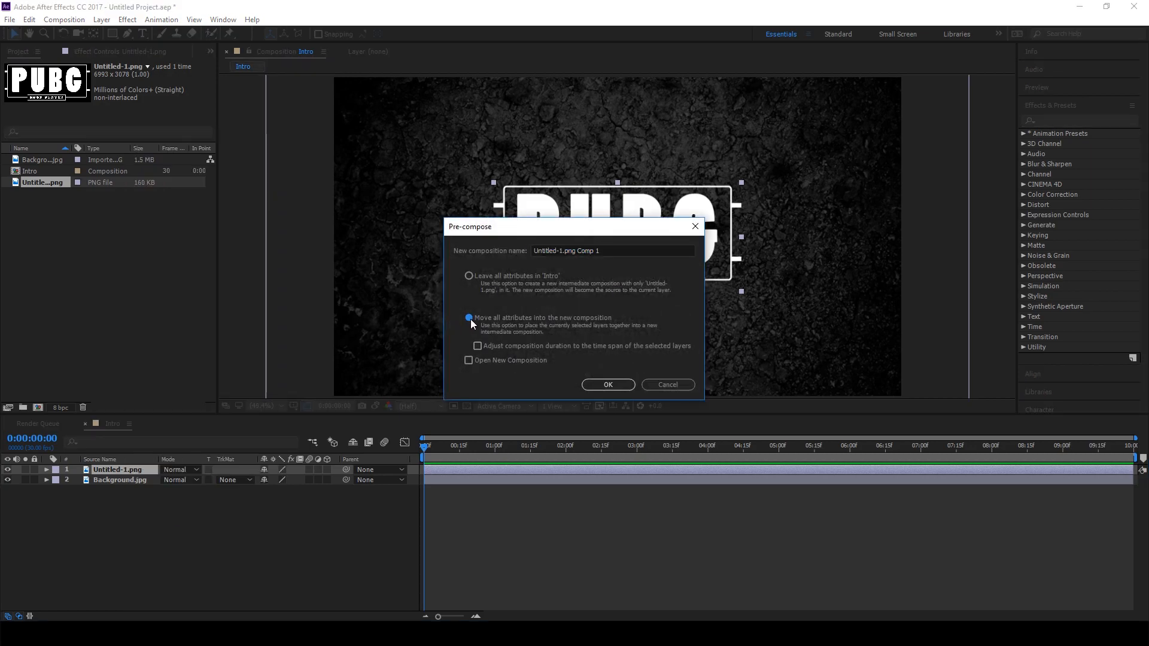
{"action": "left_click", "coordinate": [596, 251]}
{"action": "left_click_drag", "start_coordinate": [596, 251], "coordinate": [526, 258]}
{"action": "key", "text": "BackSpace"}
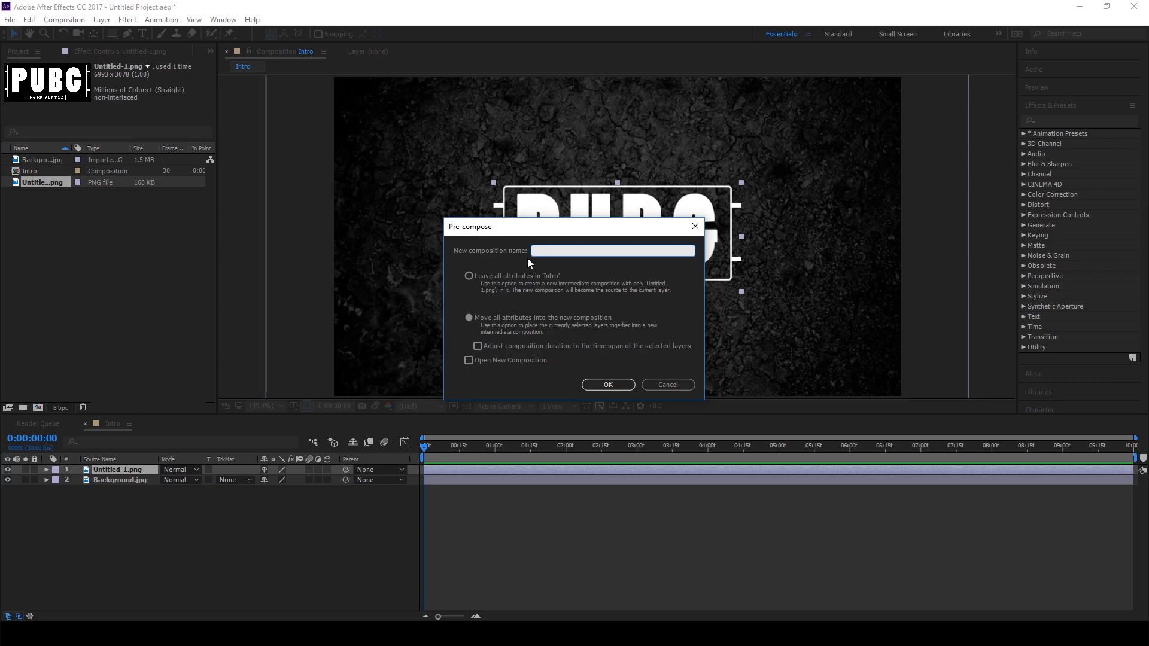
{"action": "type", "text": "PUBG"}
{"action": "left_click", "coordinate": [597, 388]}
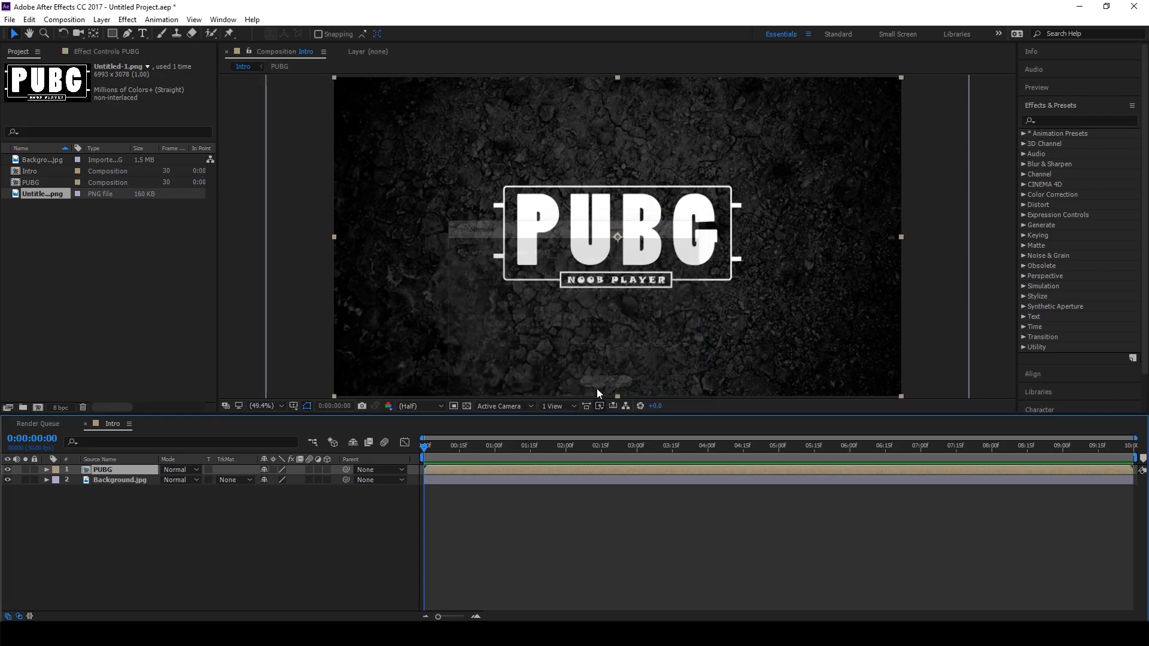
Step: Open the PUBG composition and place Logo_Texture.jpg from the asset folder beneath the logo layer
{"action": "double_click", "coordinate": [106, 469]}
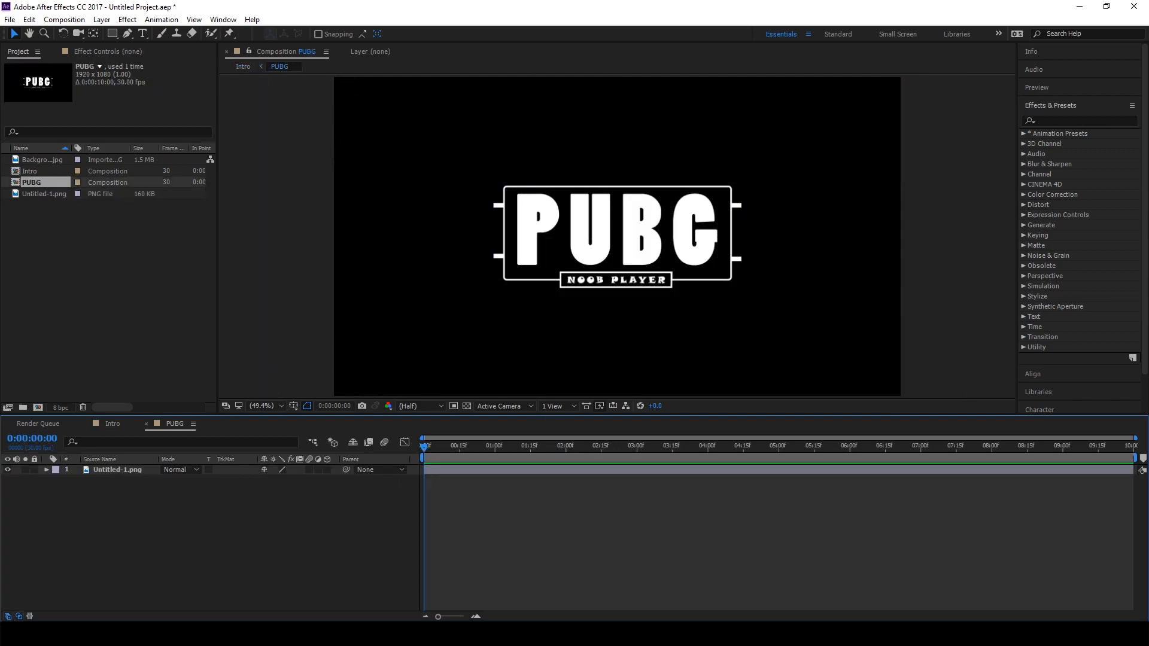
{"action": "key", "text": "alt+Tab"}
{"action": "left_click_drag", "start_coordinate": [526, 328], "coordinate": [170, 546]}
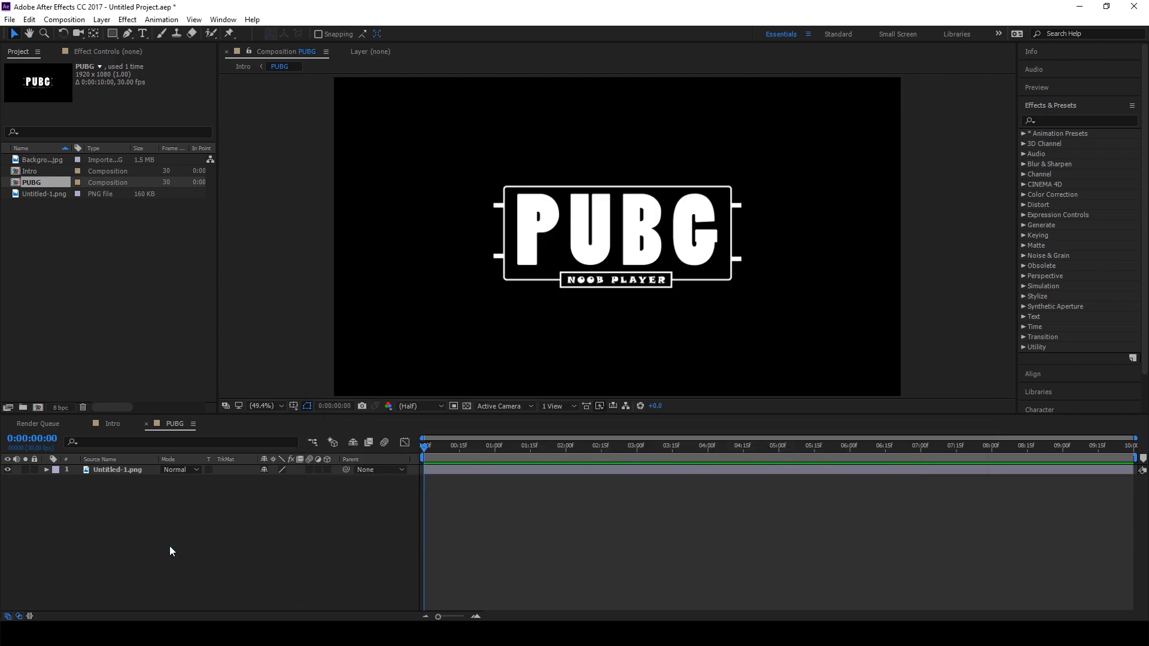
{"action": "left_click_drag", "start_coordinate": [133, 470], "coordinate": [133, 496]}
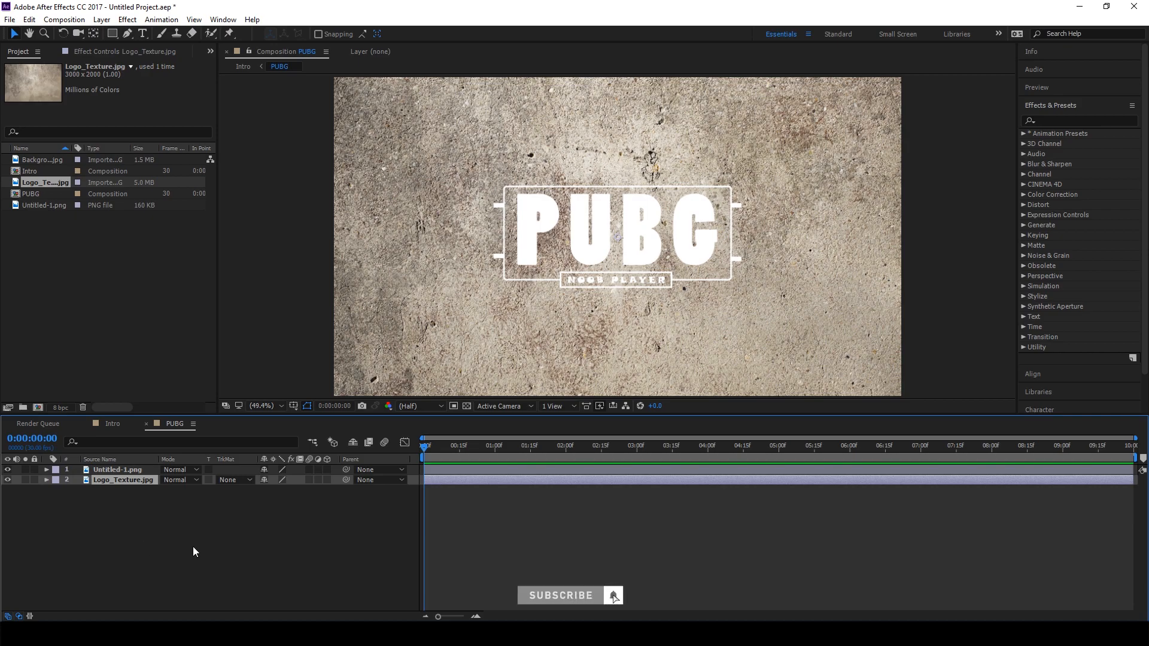
Step: Apply Untitled-1.png as alpha matte to the Logo_Texture.jpg layer, and make the logo layer visible with Multiply blending
{"action": "left_click", "coordinate": [234, 481]}
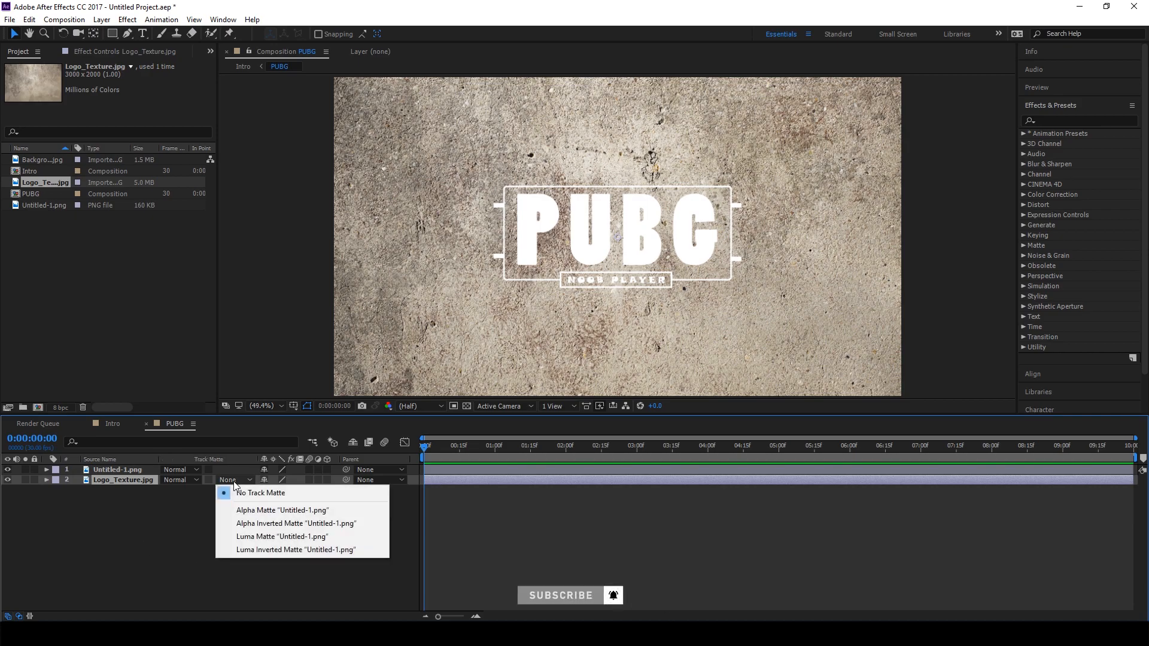
{"action": "left_click", "coordinate": [254, 510]}
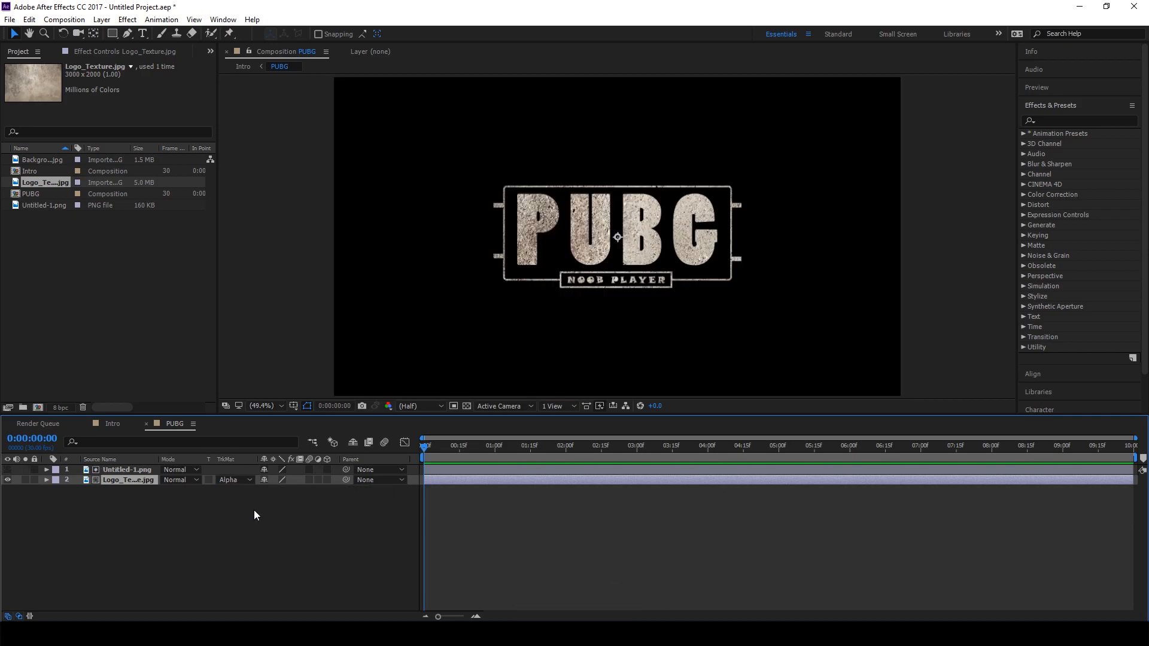
{"action": "left_click", "coordinate": [8, 469]}
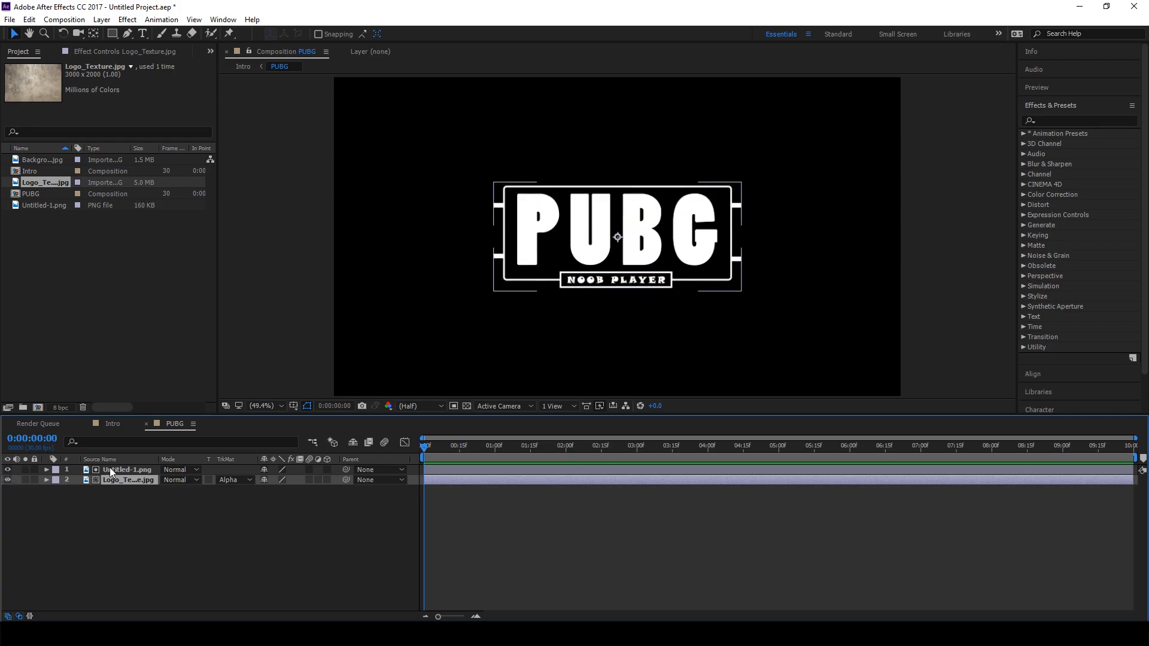
{"action": "left_click", "coordinate": [174, 469]}
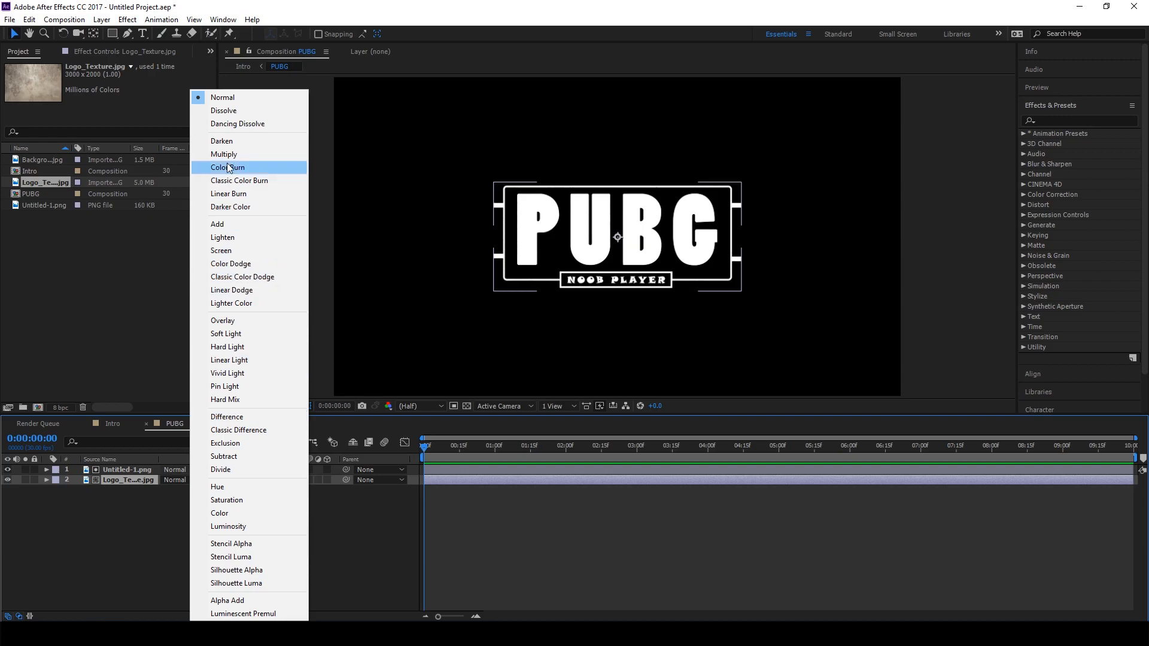
{"action": "left_click", "coordinate": [229, 154]}
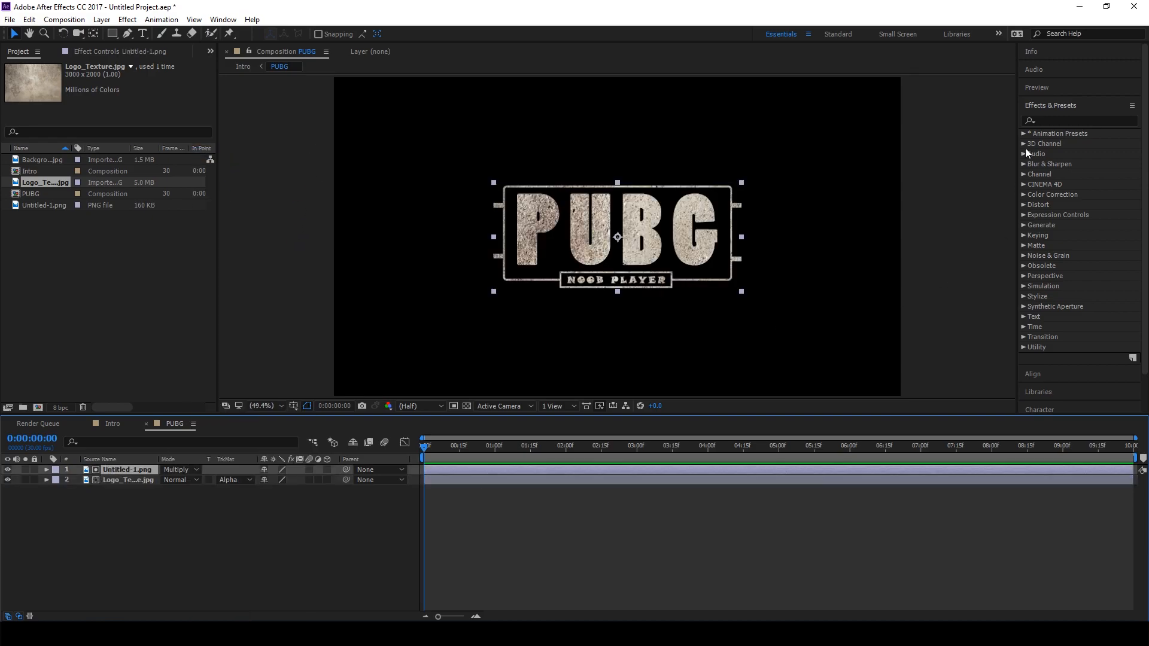
Step: Find the Gradient Wipe effect and apply it to the Untitled-1.png layer
{"action": "left_click", "coordinate": [1052, 120]}
{"action": "type", "text": "gra"}
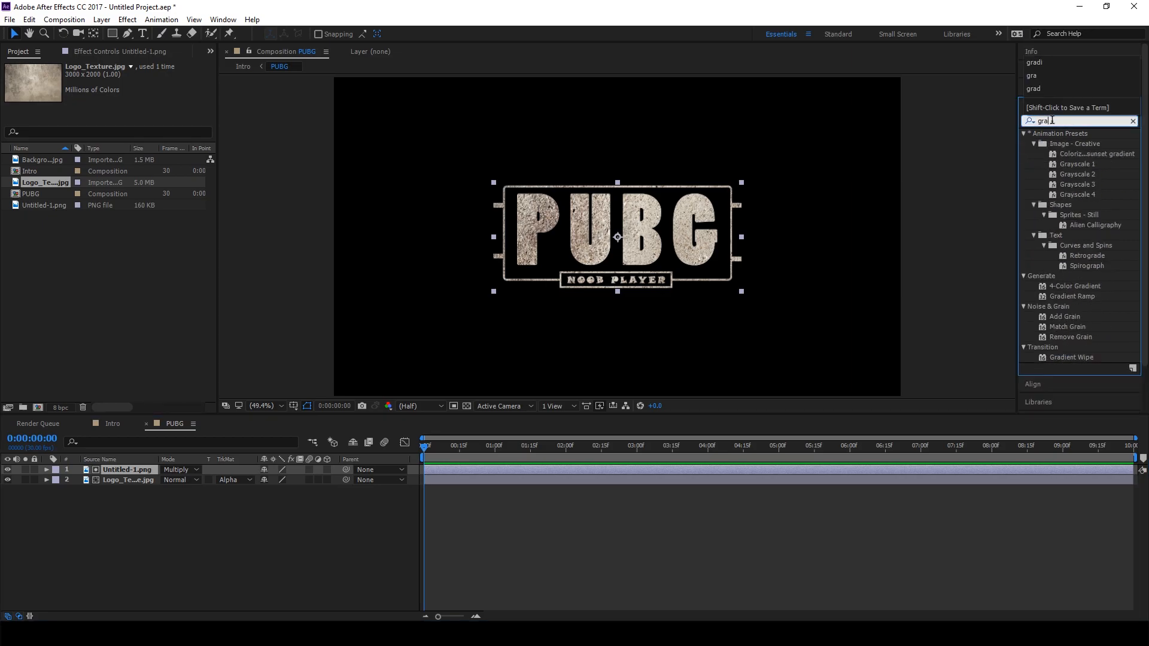
{"action": "scroll", "coordinate": [1059, 346], "scroll_direction": "down", "scroll_amount": 1}
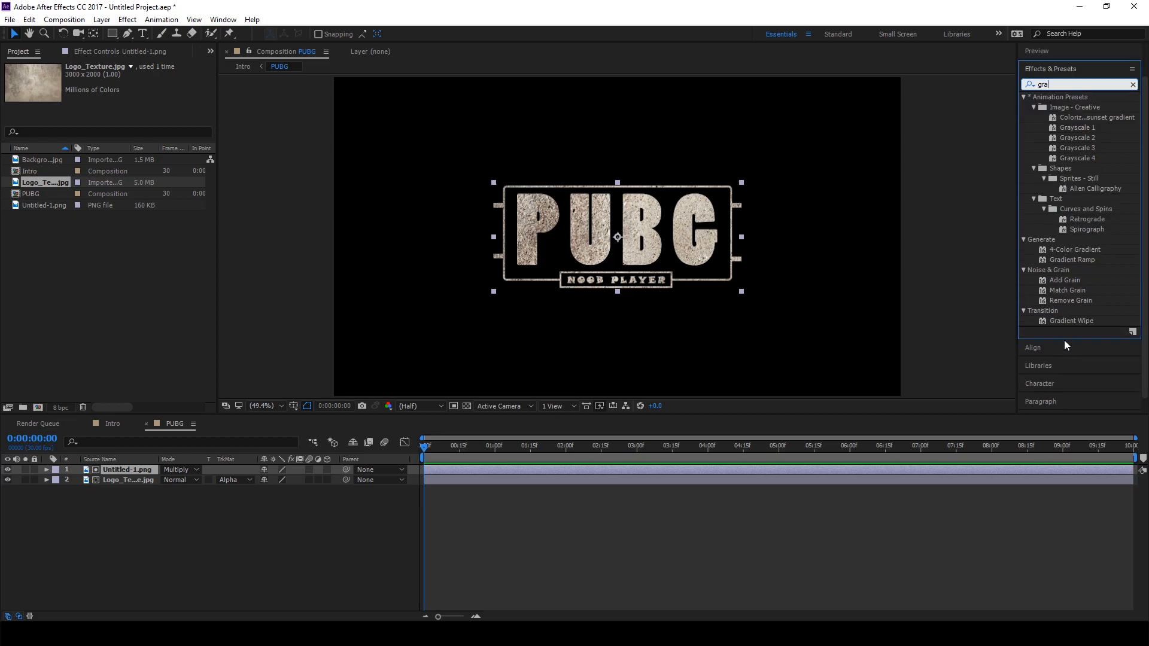
{"action": "double_click", "coordinate": [1072, 321]}
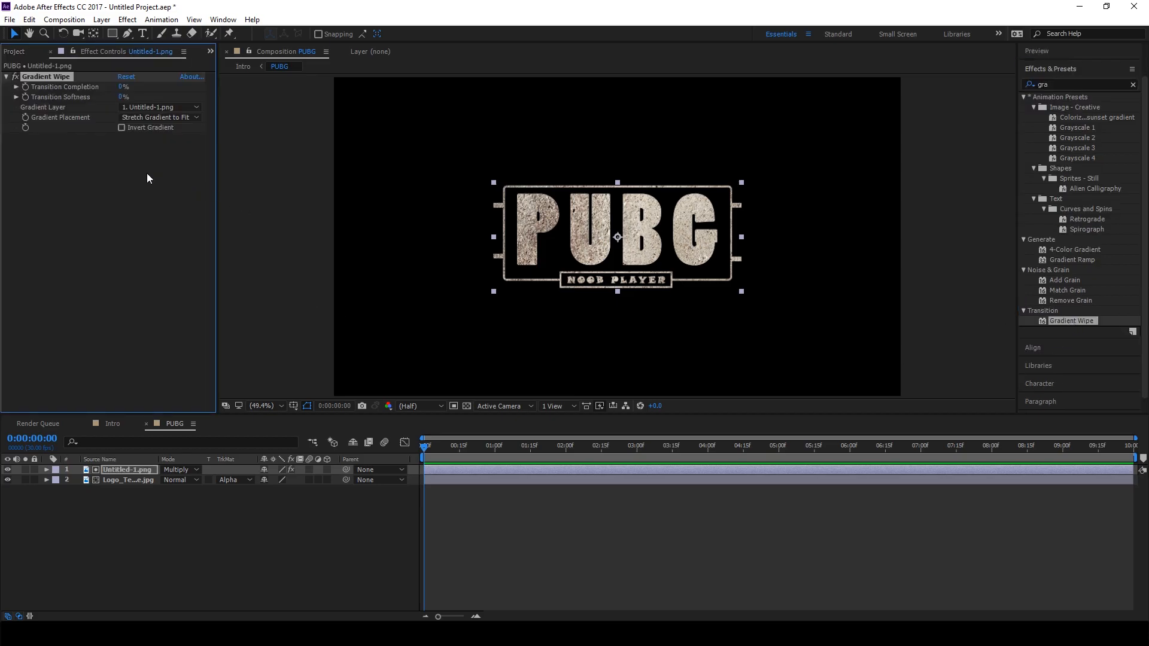
Step: Set the Gradient Wipe's gradient layer to Logo_Texture.jpg and its Transition Completion to 43%
{"action": "left_click", "coordinate": [144, 108]}
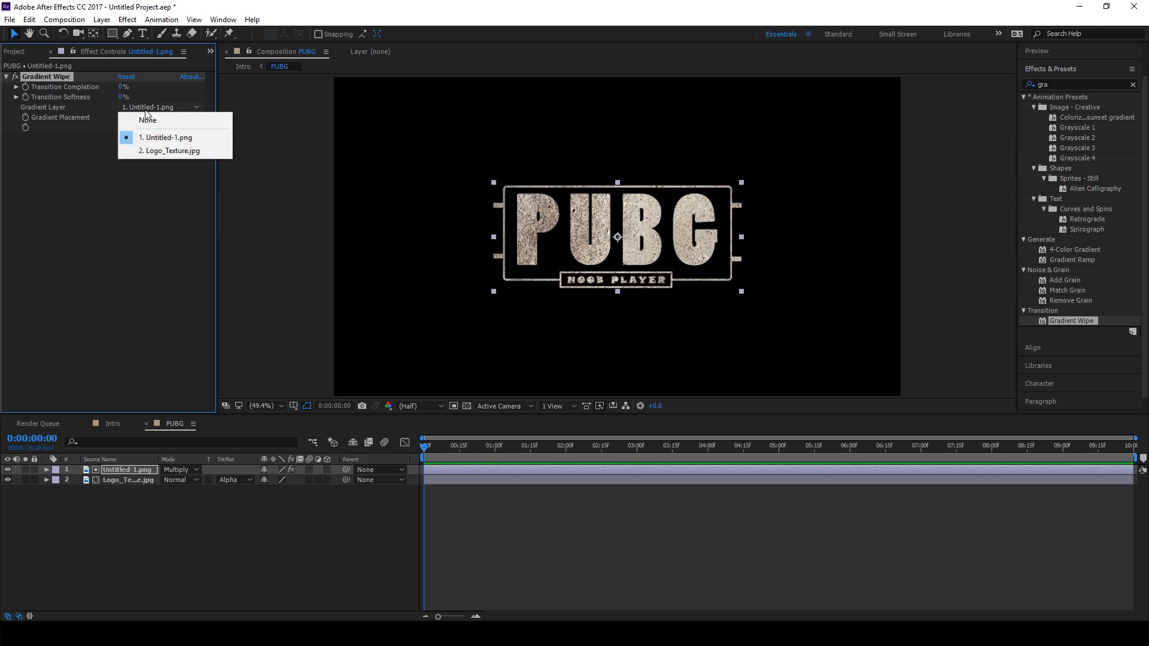
{"action": "left_click", "coordinate": [183, 153]}
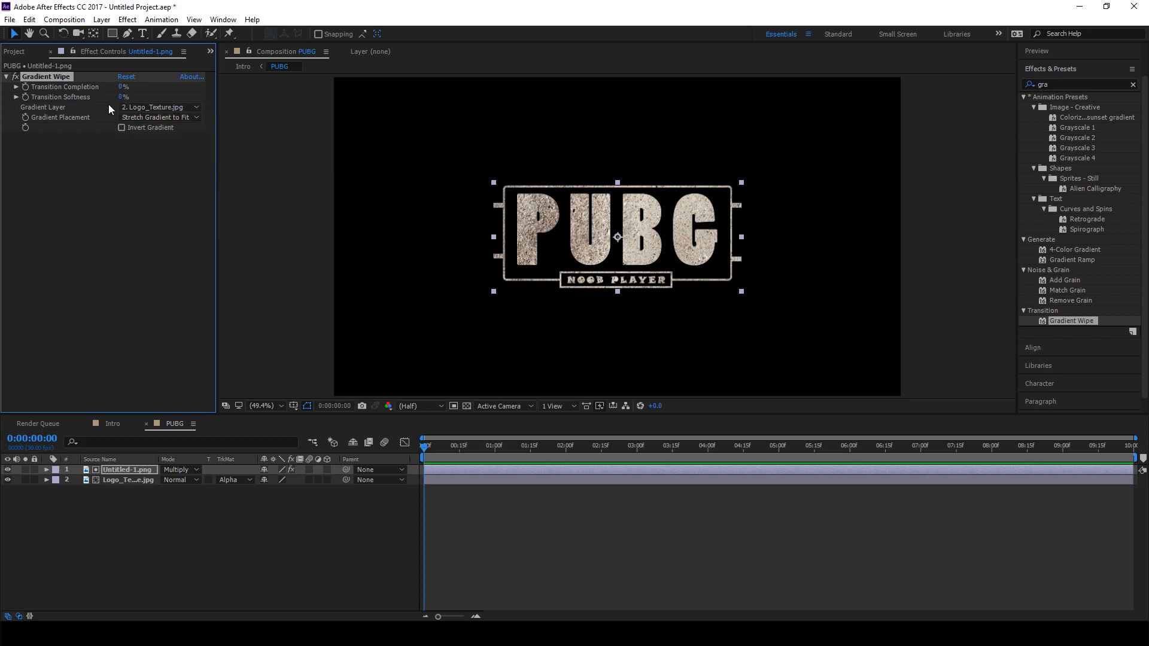
{"action": "left_click_drag", "start_coordinate": [124, 85], "coordinate": [146, 86]}
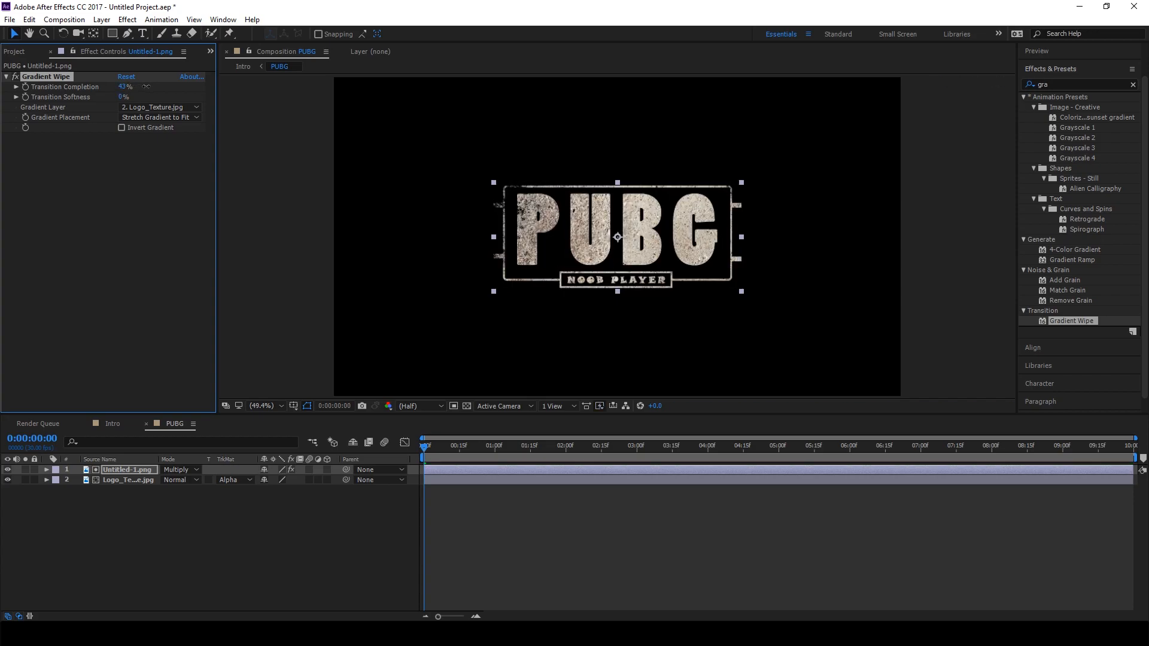
{"action": "left_click", "coordinate": [149, 217]}
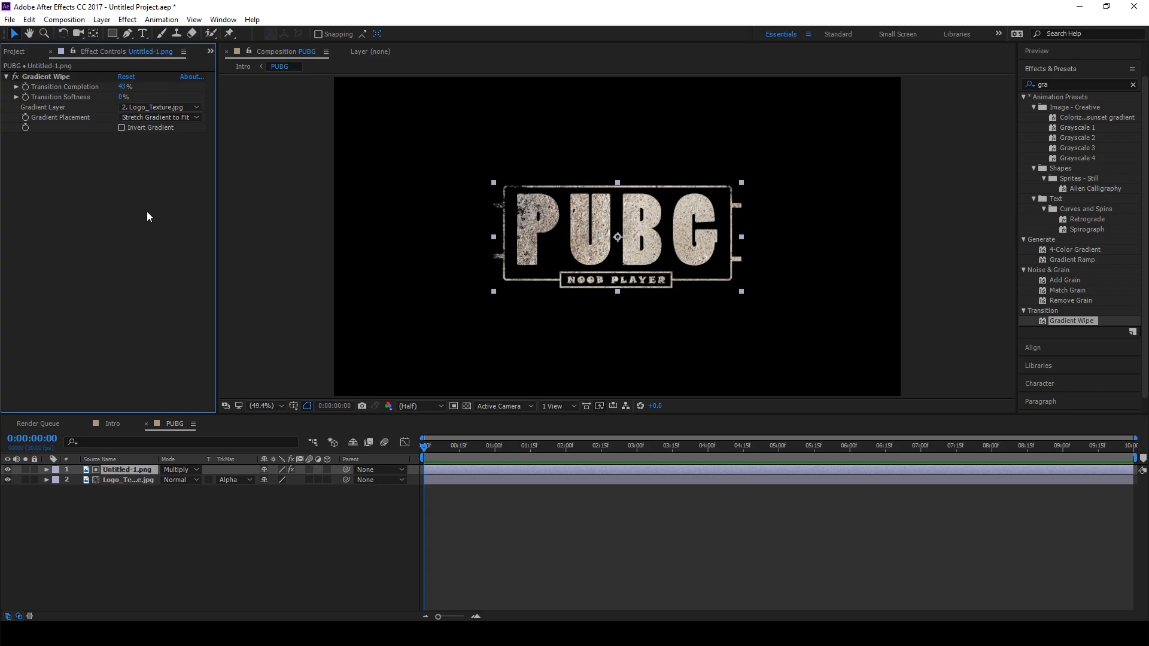
{"action": "left_click", "coordinate": [147, 212]}
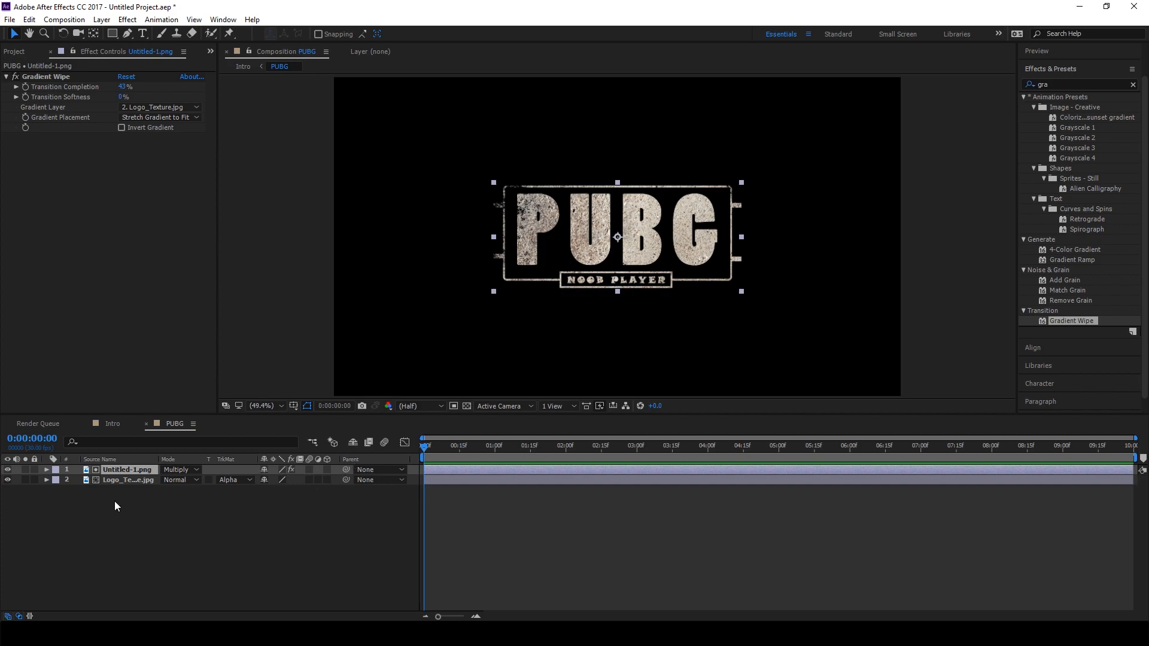
Step: Create a new adjustment layer on top of the PUBG composition
{"action": "right_click", "coordinate": [145, 515]}
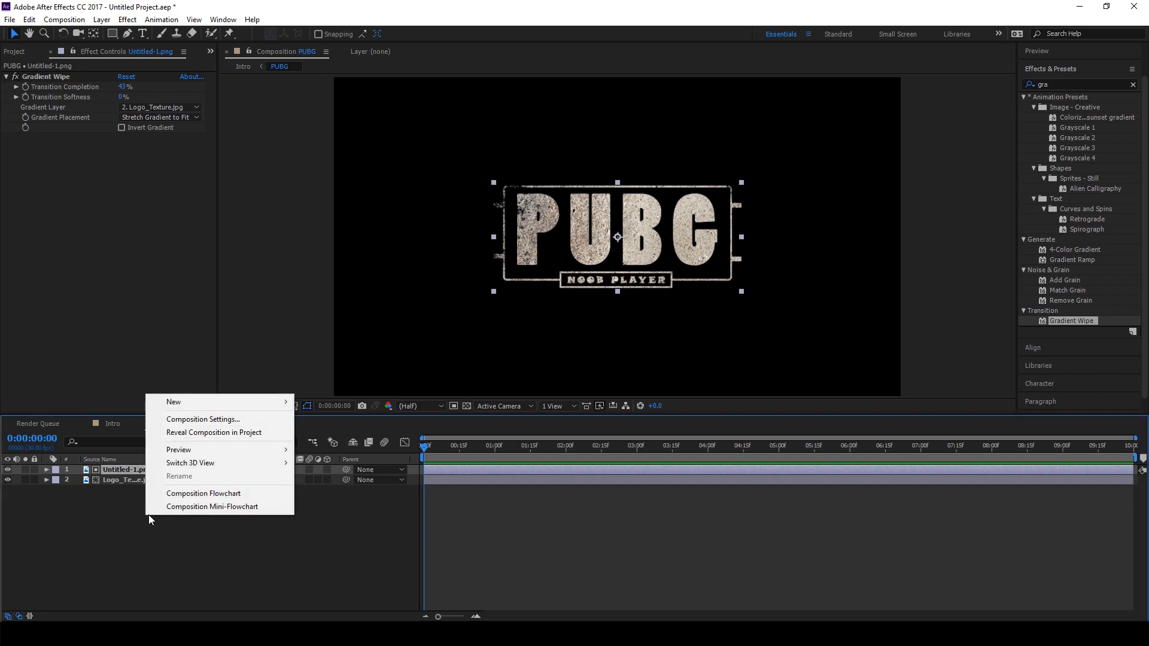
{"action": "mouse_move", "coordinate": [200, 398]}
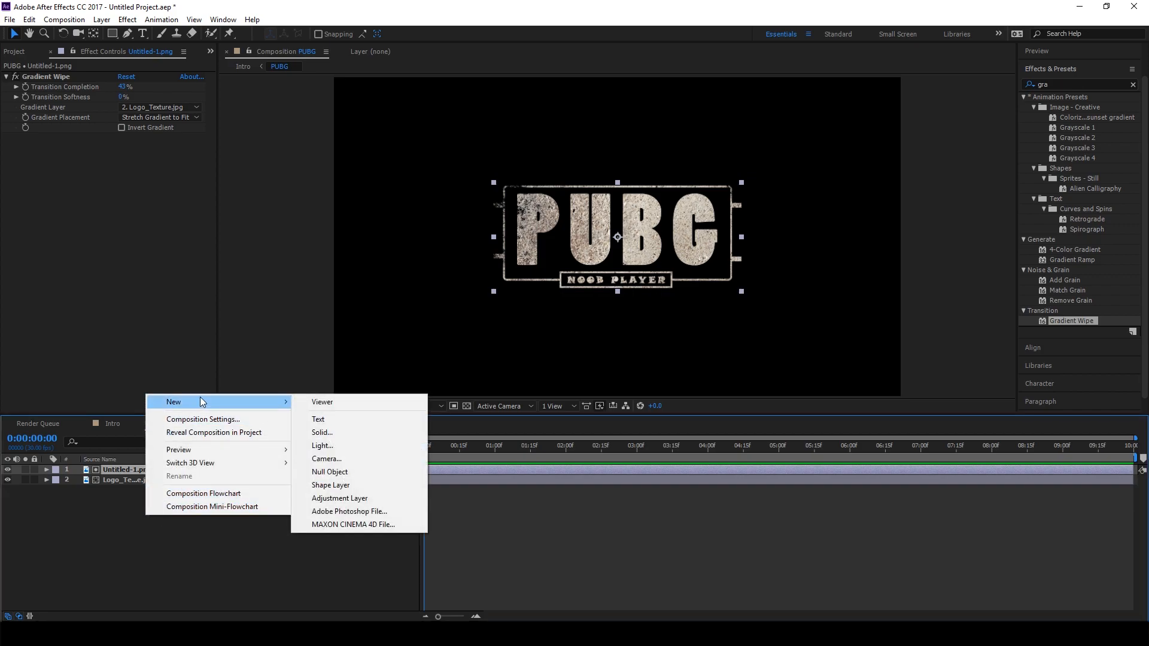
{"action": "left_click", "coordinate": [350, 499]}
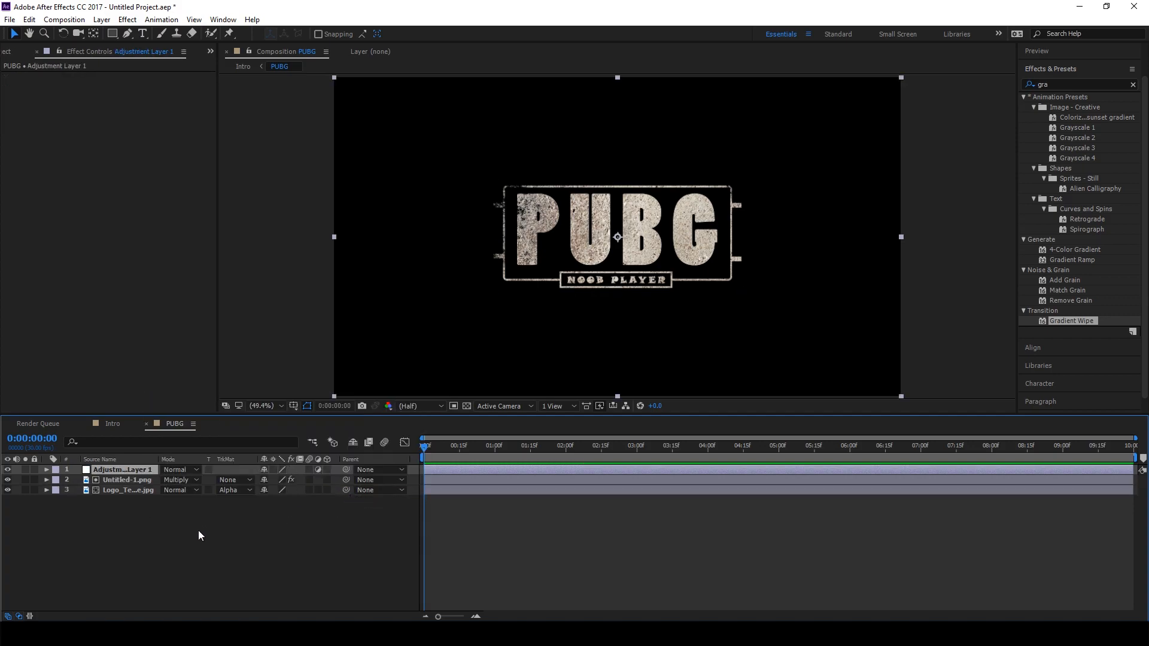
Step: Find the Turbulent Displace effect and apply it to the adjustment layer
{"action": "left_click", "coordinate": [1054, 86]}
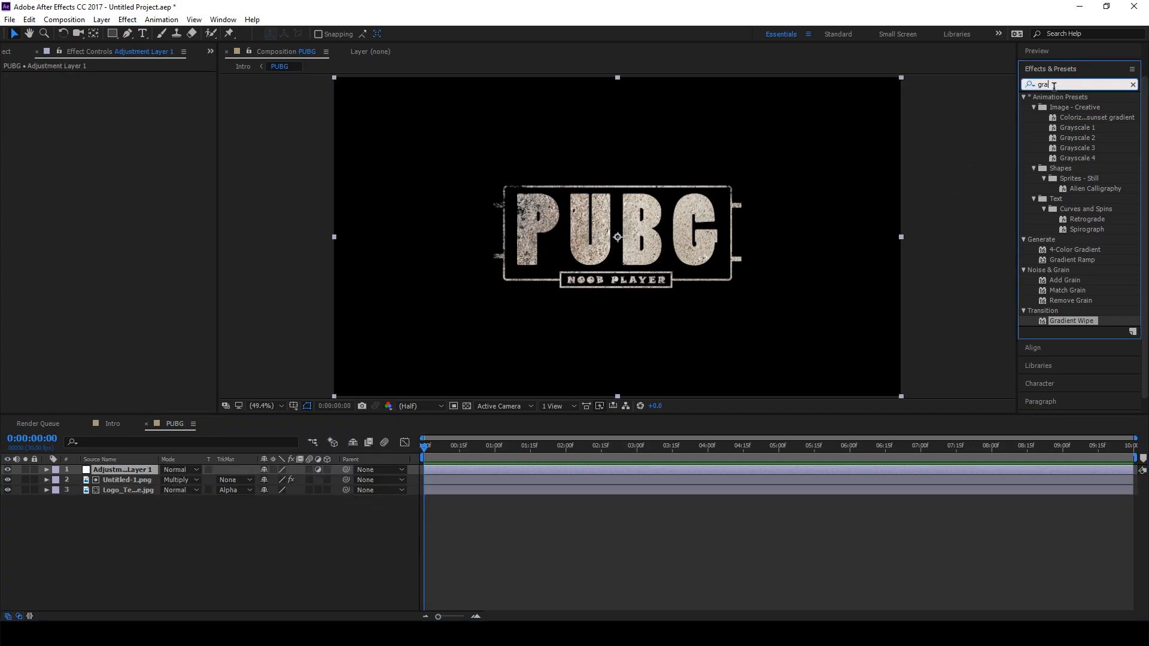
{"action": "key", "text": "BackSpace"}
{"action": "key", "text": "BackSpace"}
{"action": "key", "text": "BackSpace"}
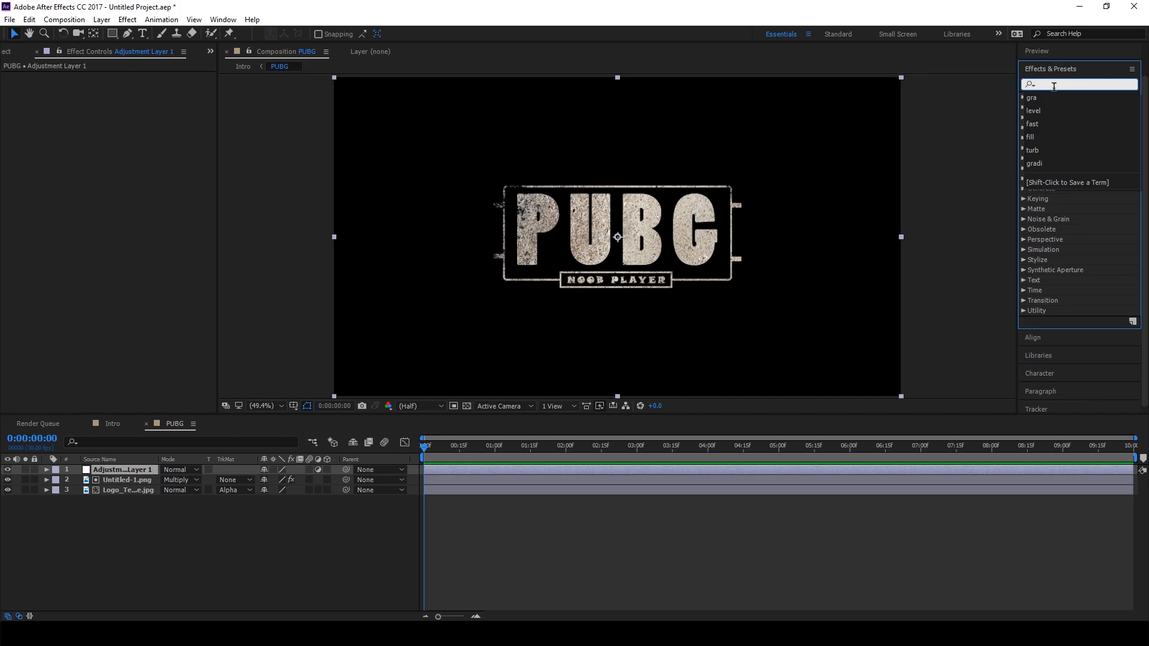
{"action": "type", "text": "turb"}
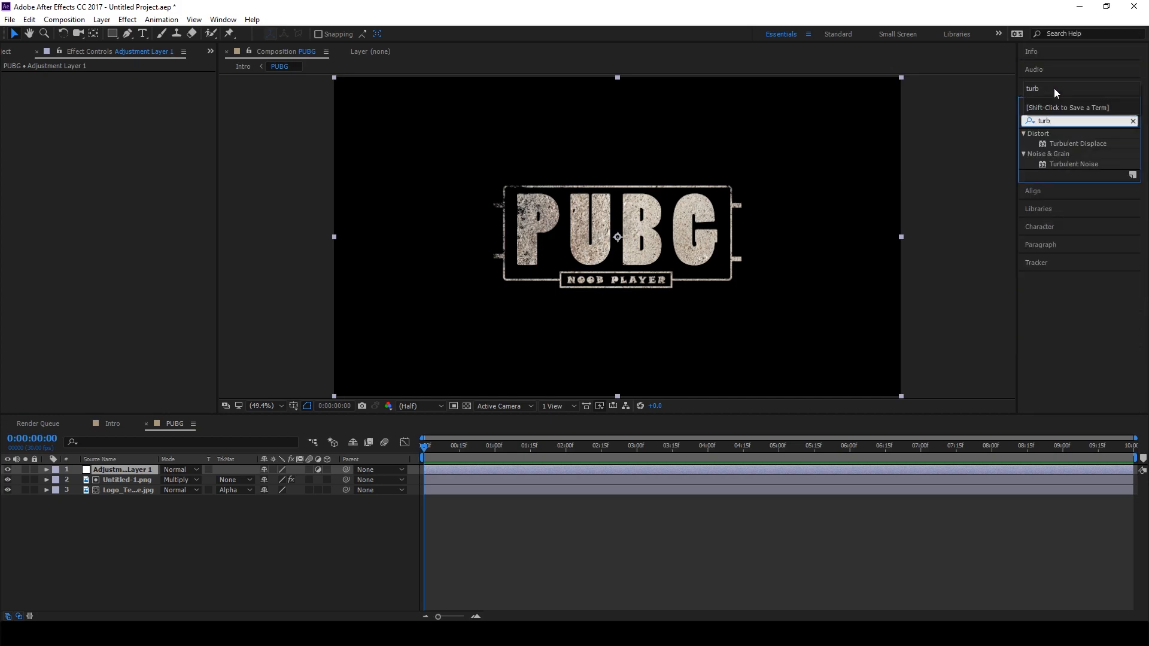
{"action": "double_click", "coordinate": [1080, 144]}
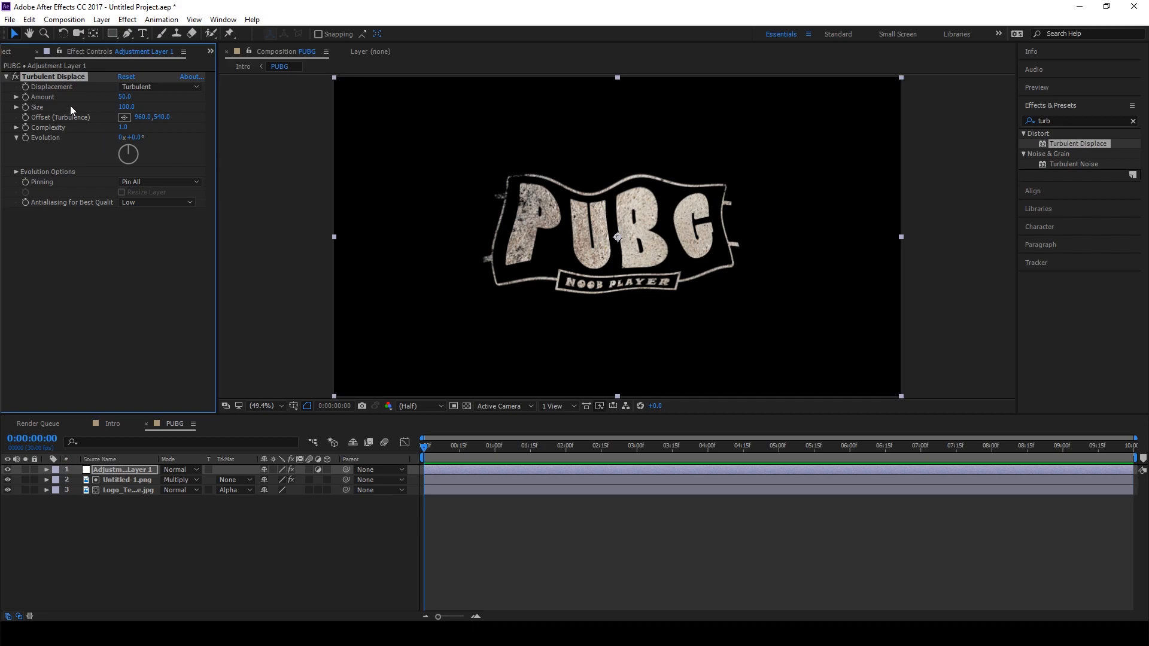
Step: Set the adjustment layer's Turbulent Displace Amount to 40 and Size to 3
{"action": "left_click", "coordinate": [124, 97]}
{"action": "type", "text": "40"}
{"action": "key", "text": "Tab"}
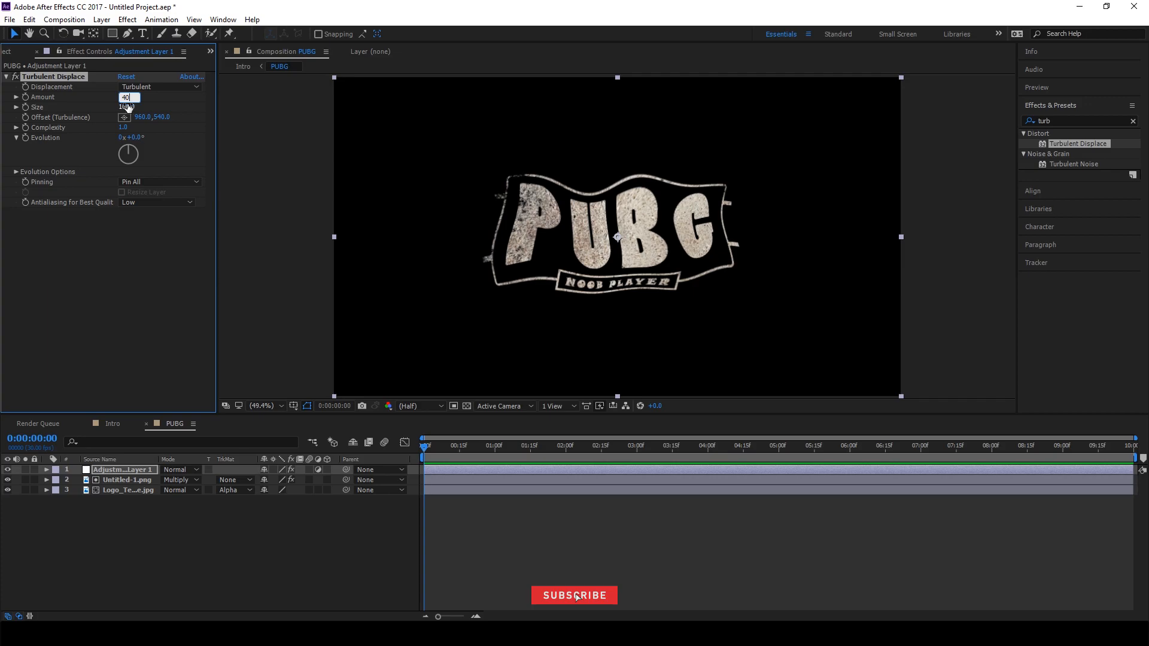
{"action": "type", "text": "3"}
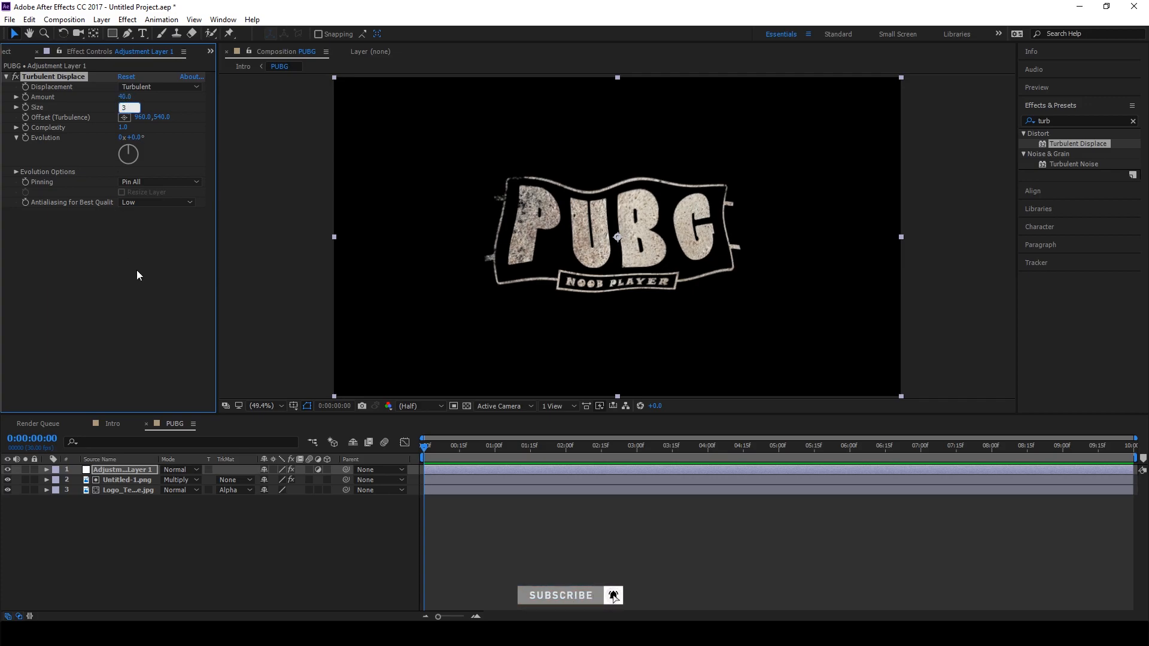
{"action": "key", "text": "Return"}
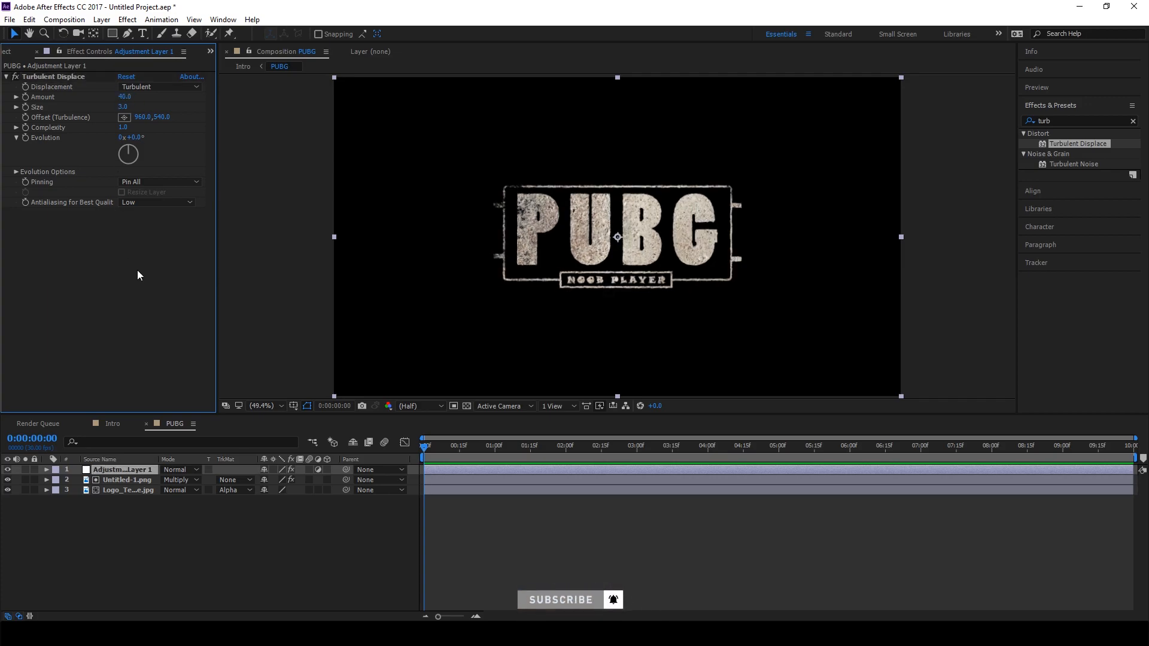
Step: Add a Bevel and Emboss layer style to the Untitled-1.png layer and expand its properties
{"action": "right_click", "coordinate": [115, 481]}
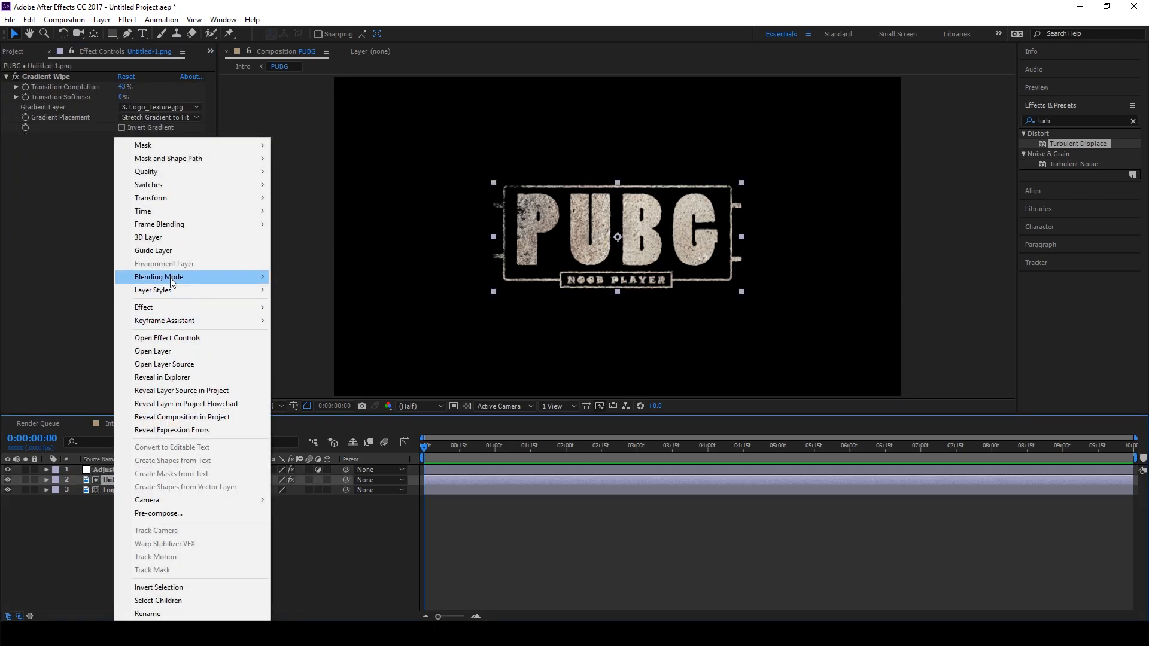
{"action": "mouse_move", "coordinate": [172, 290]}
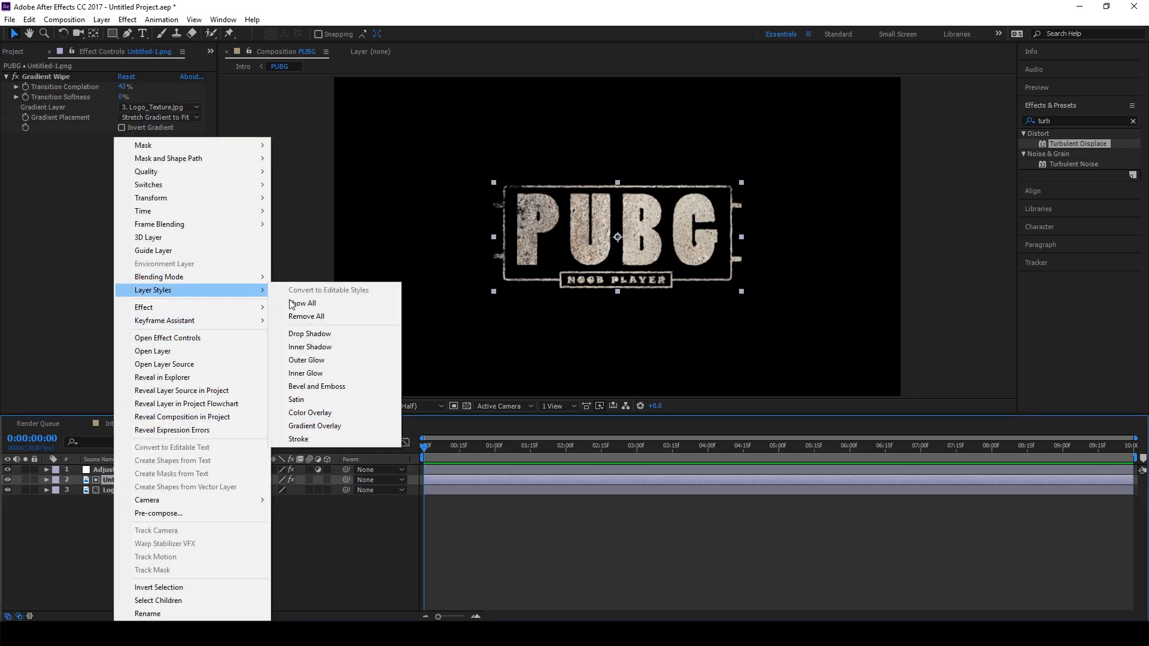
{"action": "left_click", "coordinate": [316, 386]}
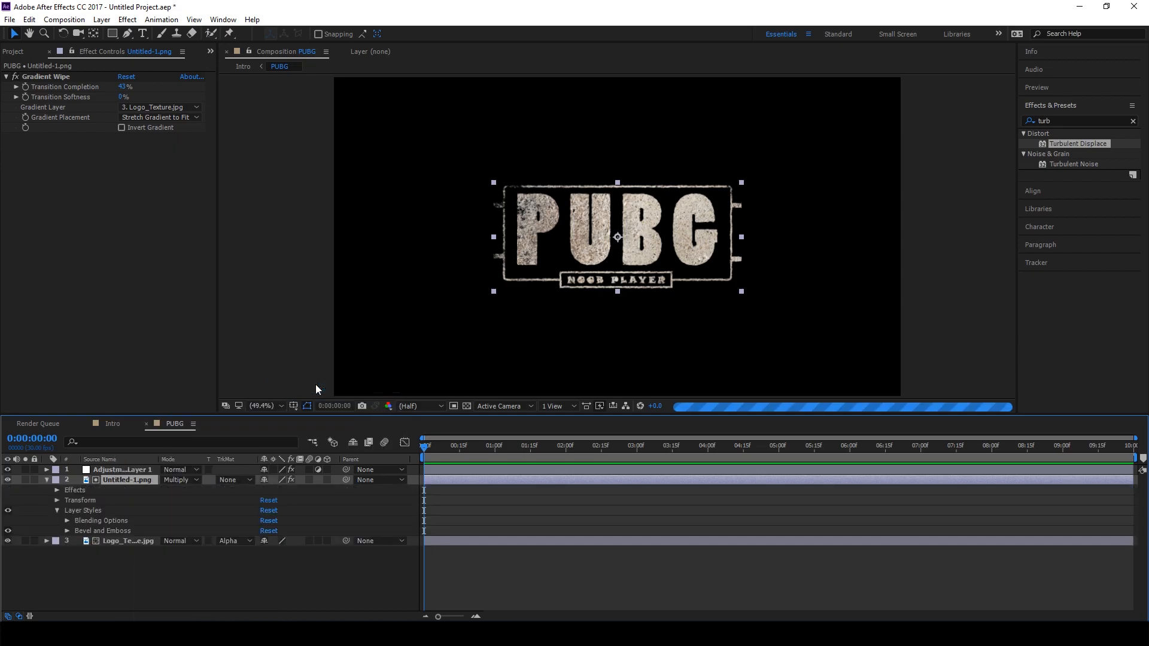
{"action": "left_click", "coordinate": [67, 531]}
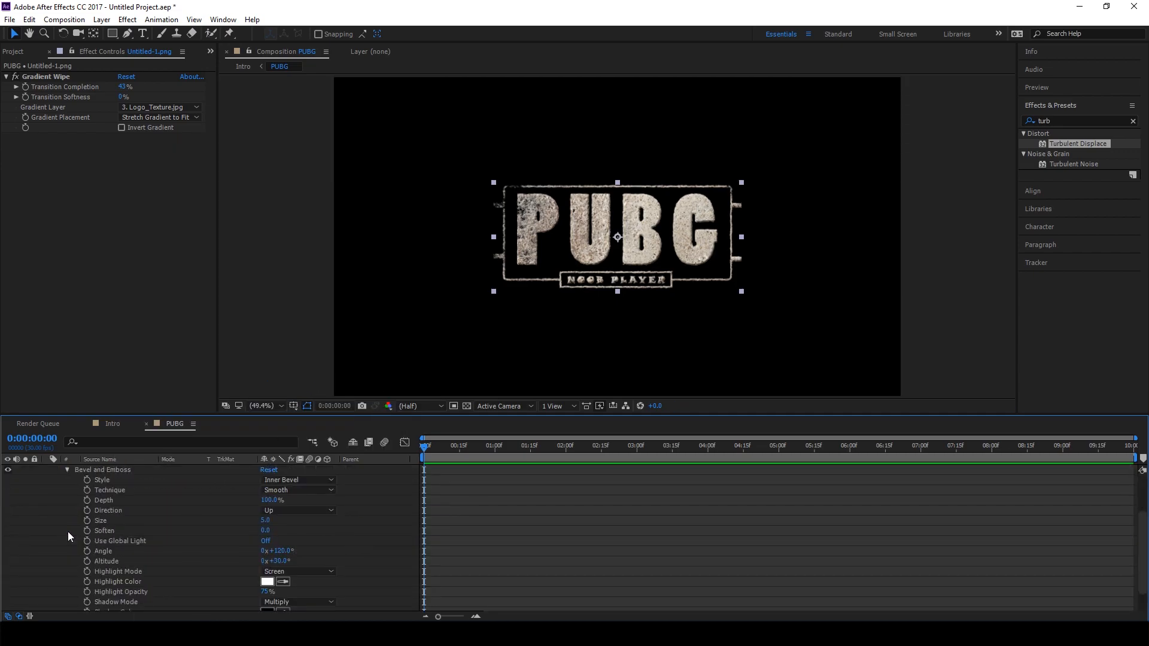
Step: Set the Bevel and Emboss Size to 3 and Highlight Opacity to 50%, and collapse the layer's properties
{"action": "left_click", "coordinate": [265, 520]}
{"action": "type", "text": "3"}
{"action": "key", "text": "Return"}
{"action": "left_click", "coordinate": [264, 591]}
{"action": "type", "text": "50"}
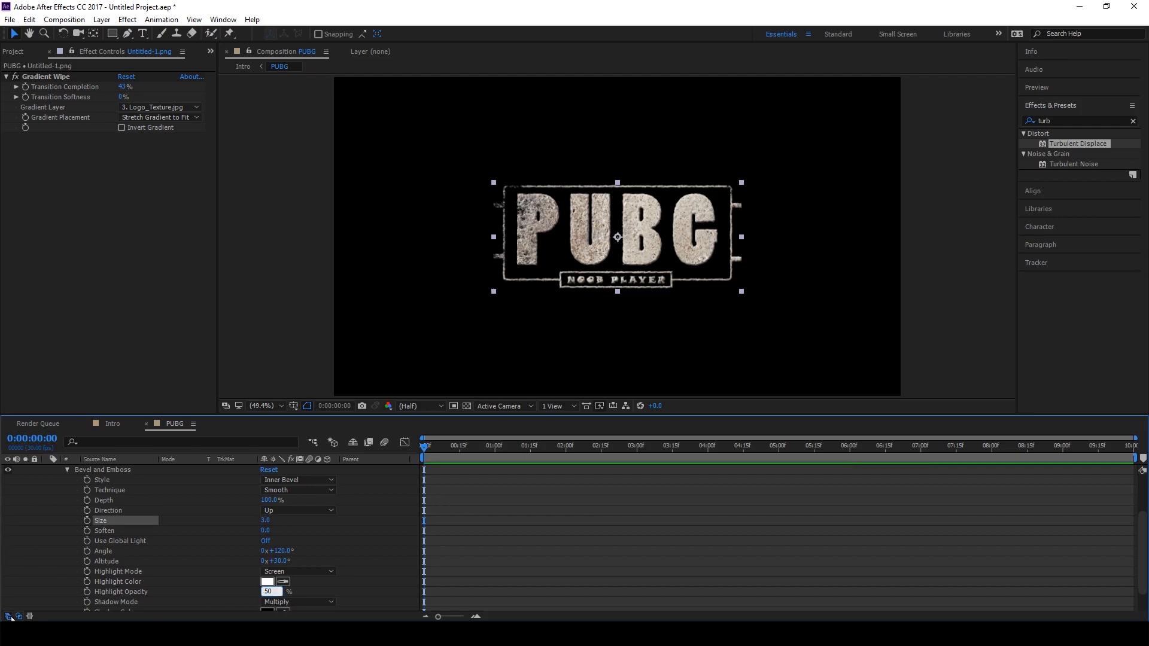
{"action": "left_click", "coordinate": [28, 568]}
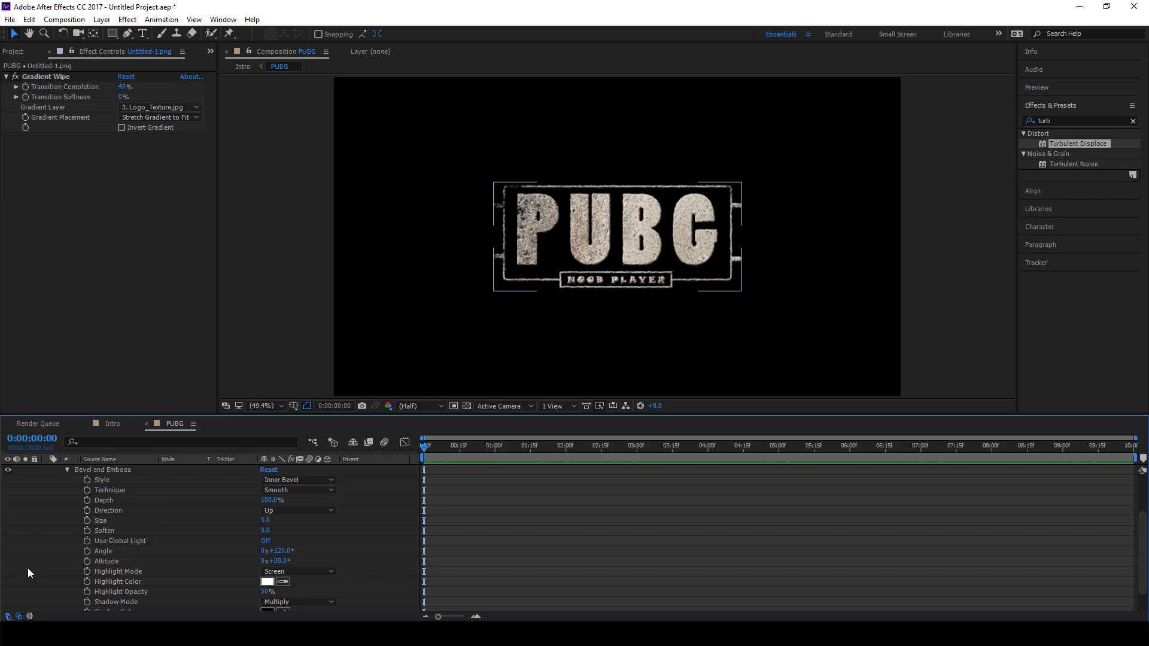
{"action": "left_click", "coordinate": [67, 469]}
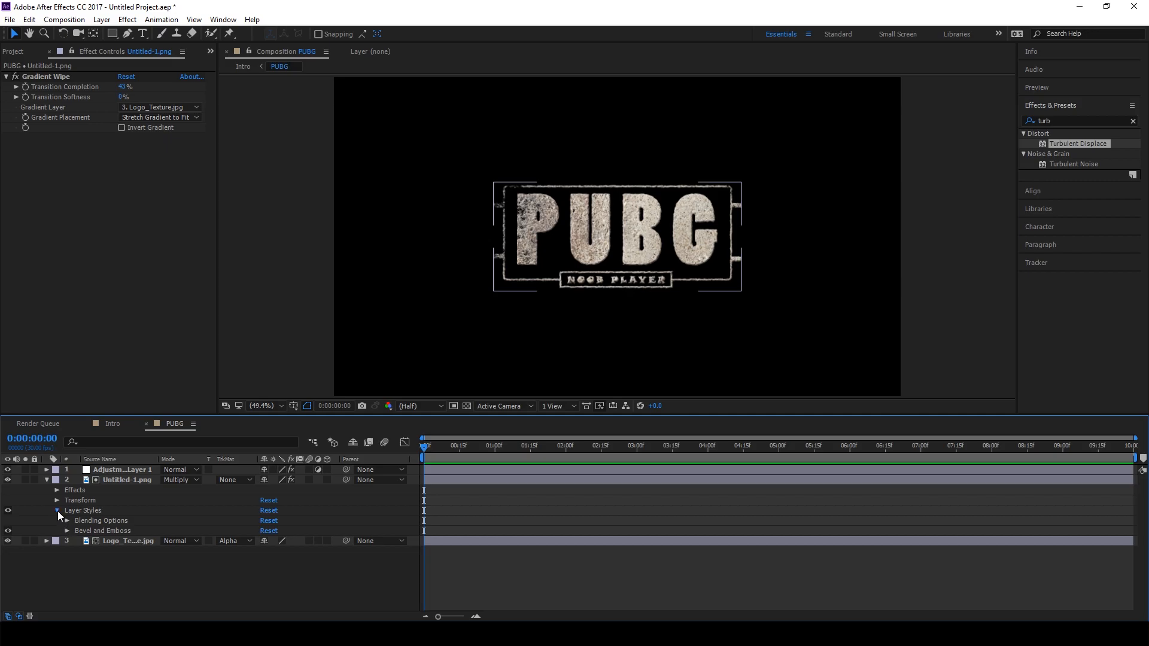
{"action": "left_click", "coordinate": [57, 511]}
{"action": "left_click", "coordinate": [46, 480]}
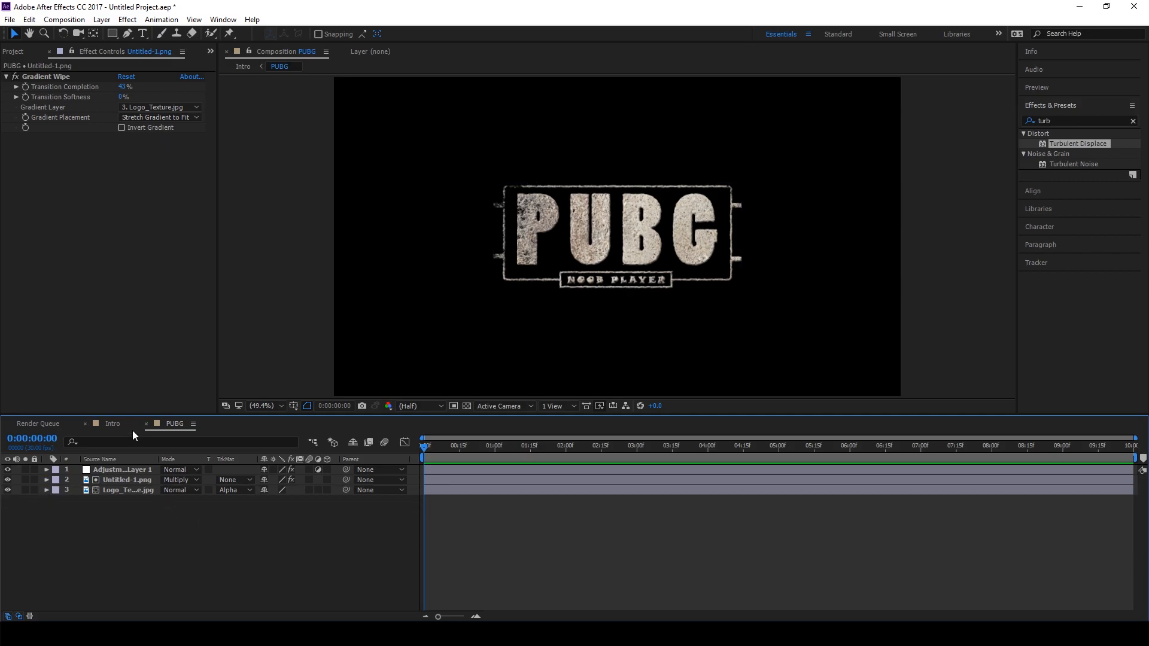
Step: Go to 0:00:00:15 in the Intro composition and turn the PUBG and Background.jpg layers into 3D layers
{"action": "left_click", "coordinate": [109, 423]}
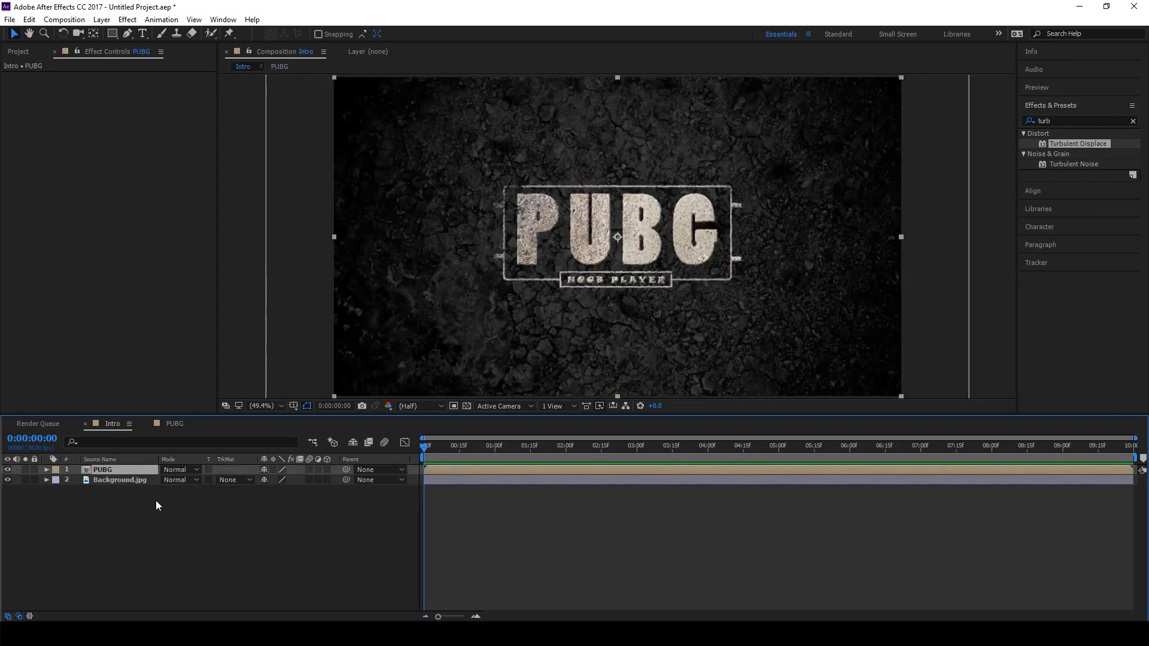
{"action": "key", "text": "p"}
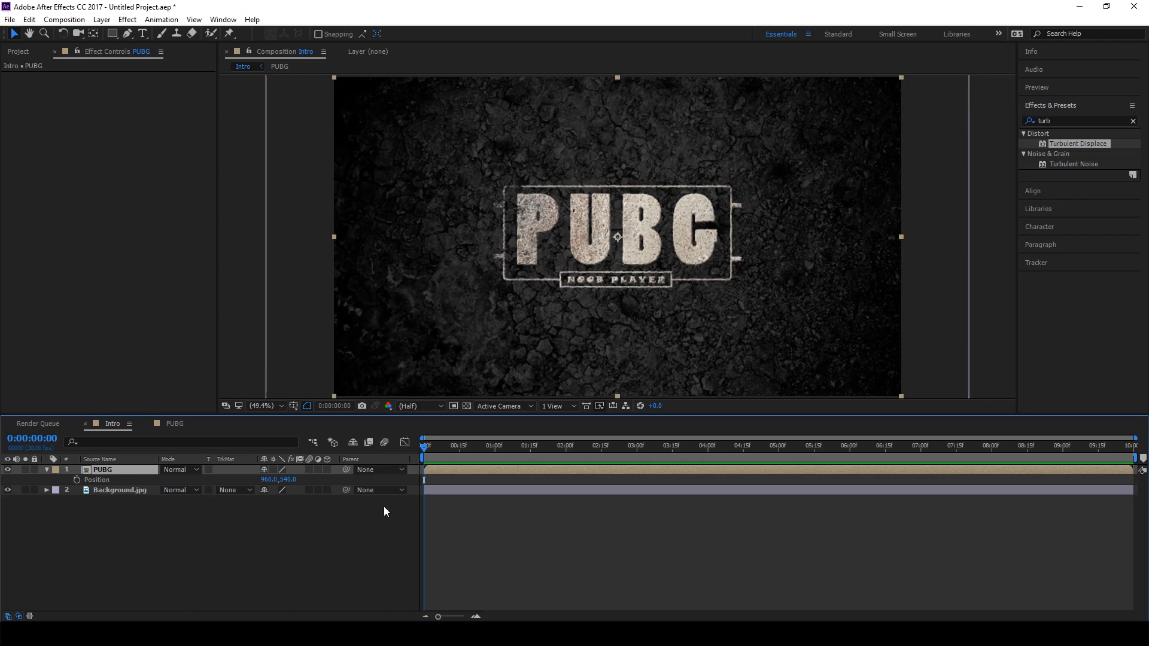
{"action": "left_click_drag", "start_coordinate": [426, 453], "coordinate": [465, 454]}
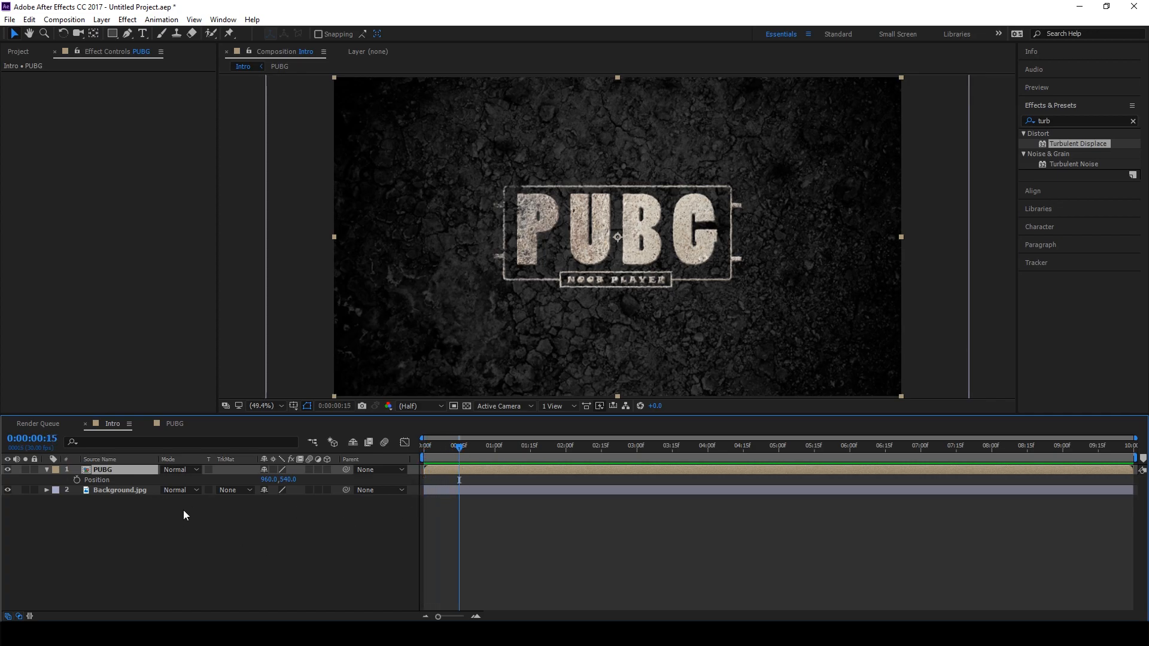
{"action": "key", "text": "p"}
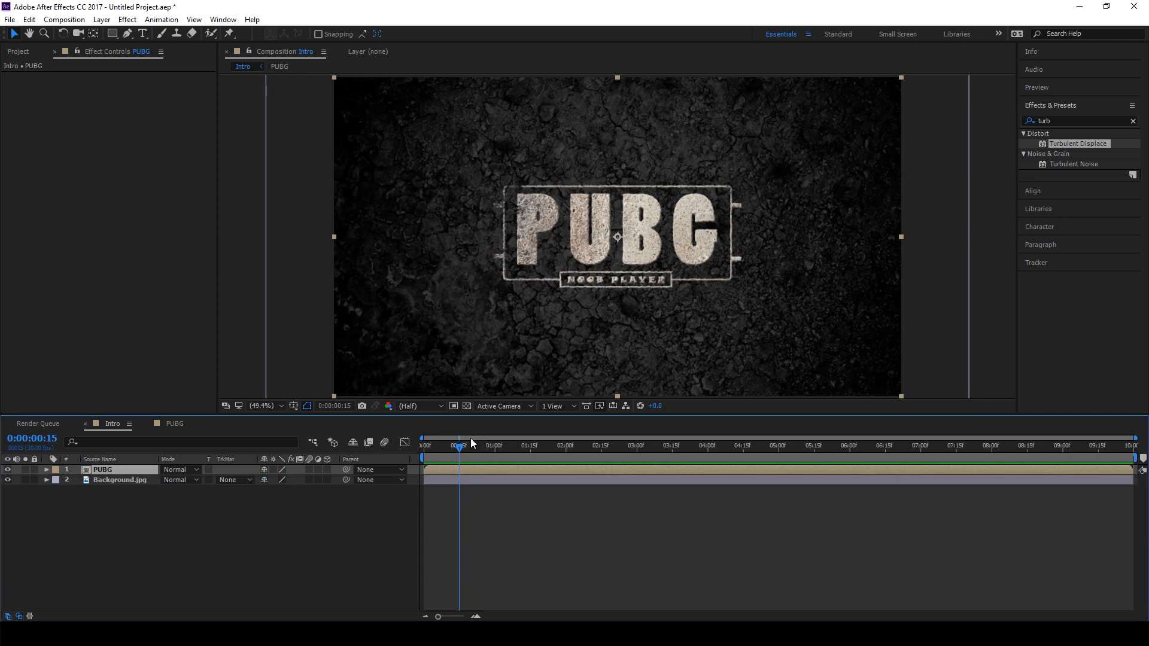
{"action": "left_click", "coordinate": [327, 469]}
{"action": "left_click", "coordinate": [327, 480]}
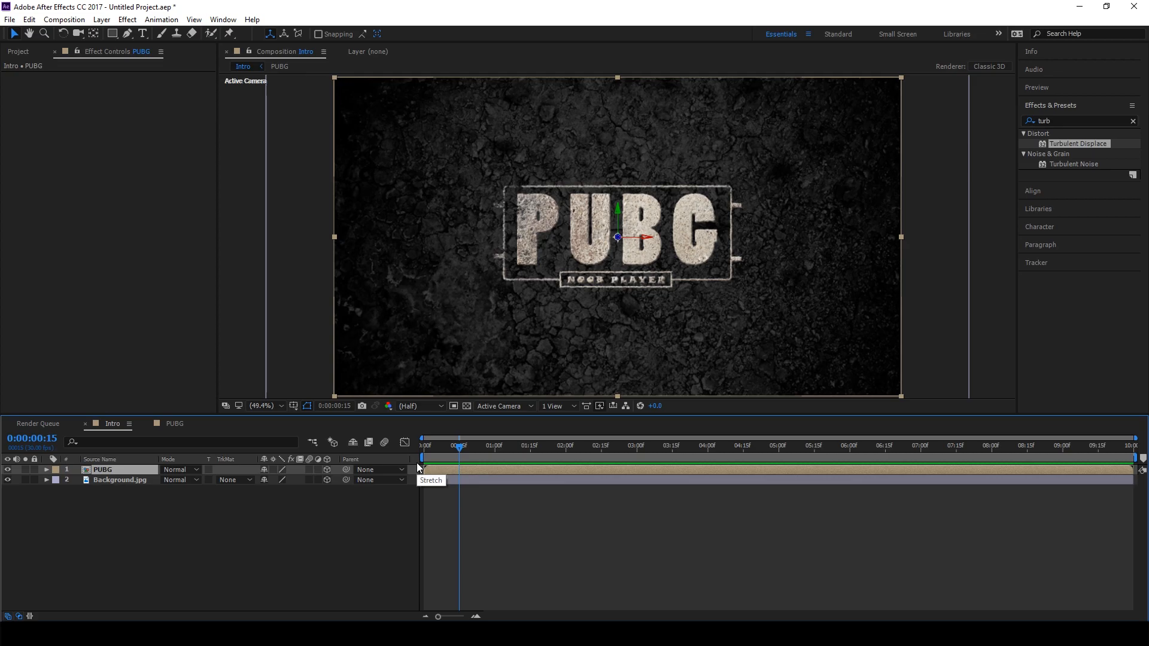
Step: Set the PUBG layer's Z position to -2647 and add a Position keyframe at 0:00:00:15
{"action": "key", "text": "p"}
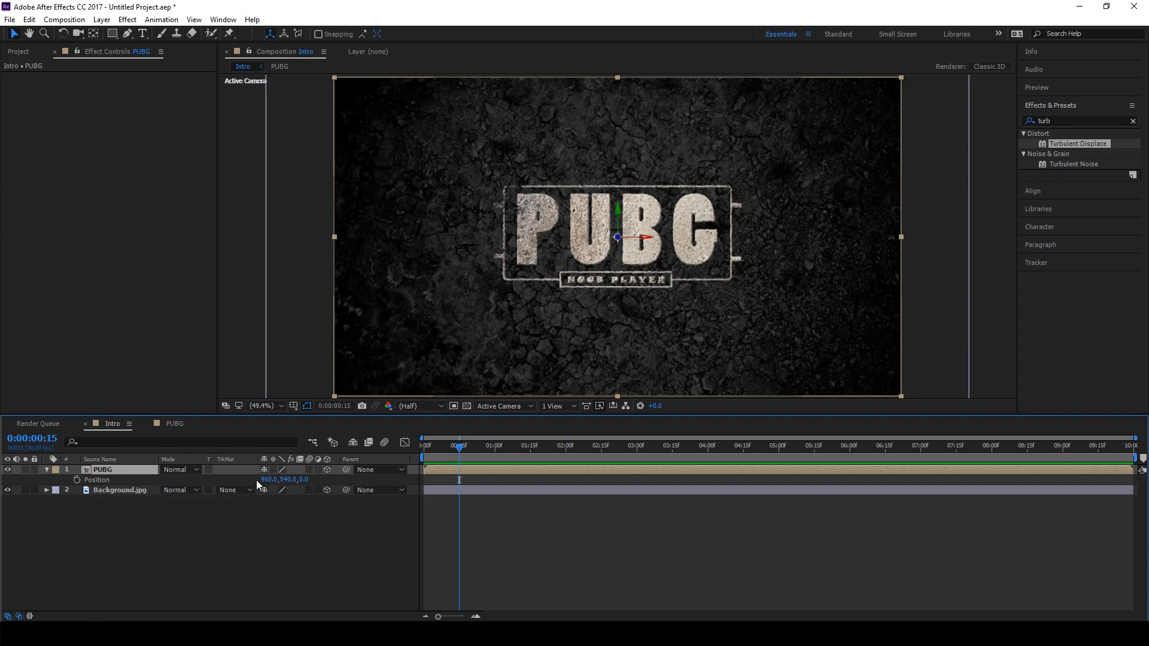
{"action": "mouse_move", "coordinate": [303, 479]}
{"action": "left_mouse_down"}
{"action": "mouse_move", "coordinate": [332, 480]}
{"action": "mouse_move", "coordinate": [228, 489]}
{"action": "mouse_move", "coordinate": [303, 490]}
{"action": "left_mouse_up"}
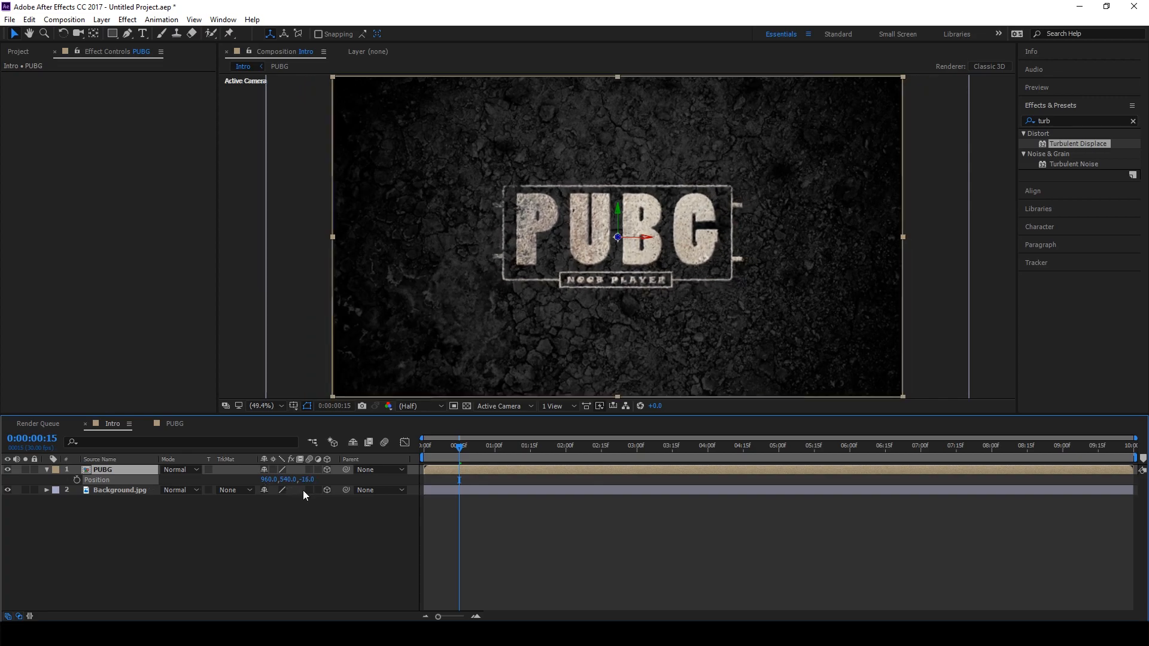
{"action": "left_click", "coordinate": [304, 479]}
{"action": "type", "text": "-"}
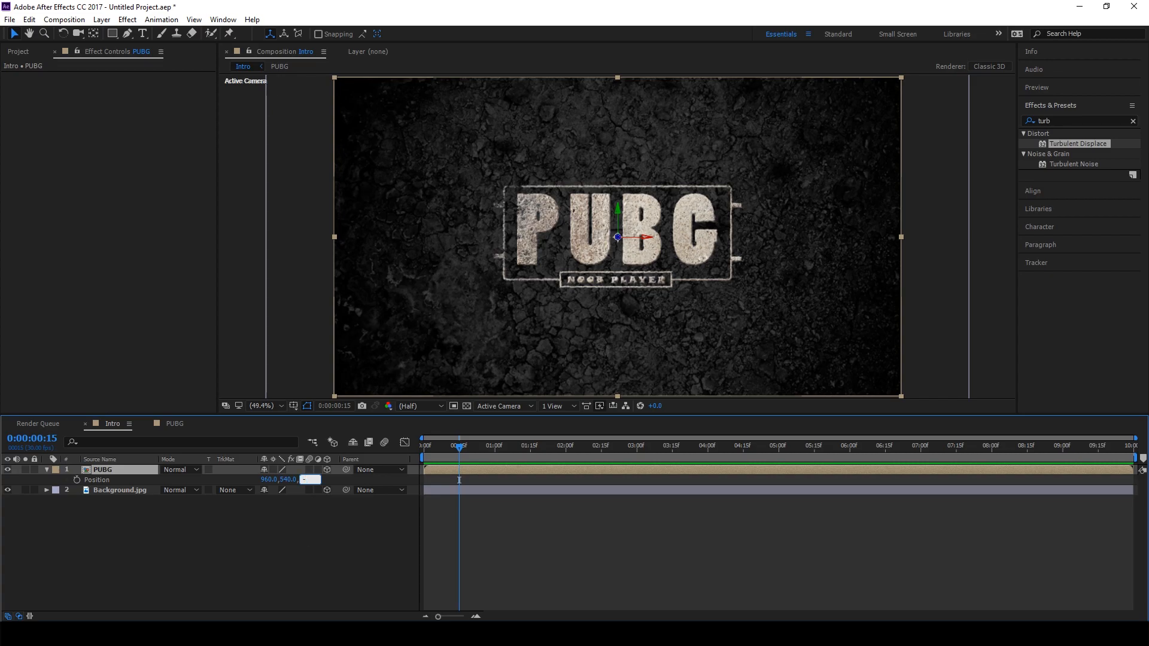
{"action": "type", "text": "2267"}
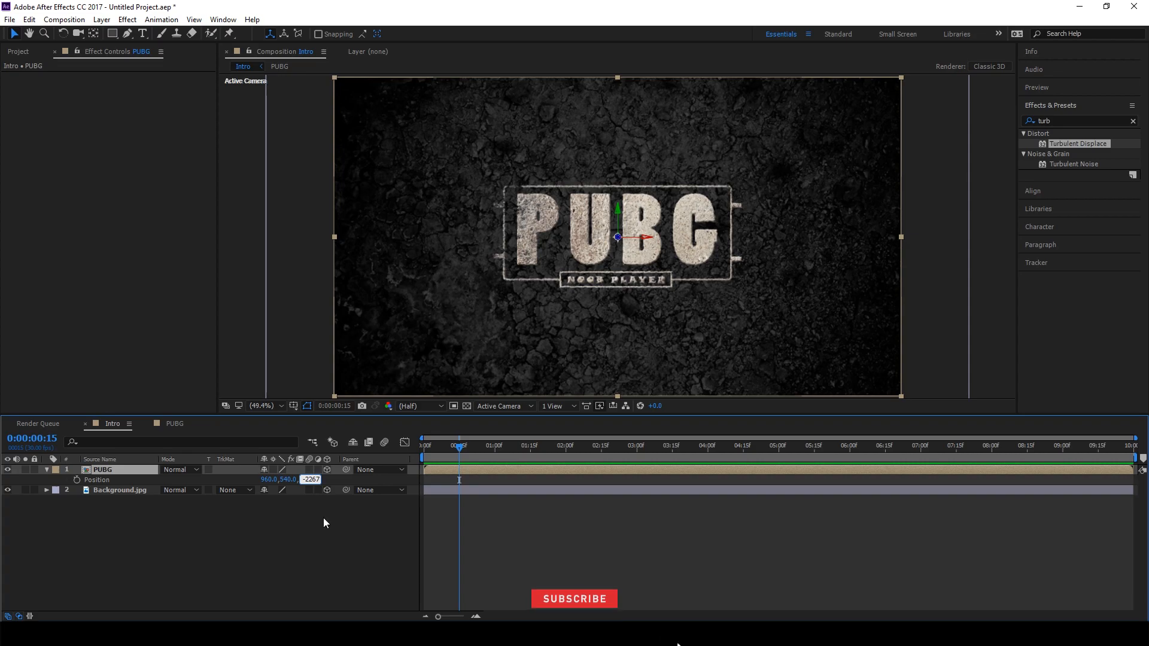
{"action": "left_click", "coordinate": [308, 533]}
{"action": "left_click_drag", "start_coordinate": [311, 479], "coordinate": [90, 486]}
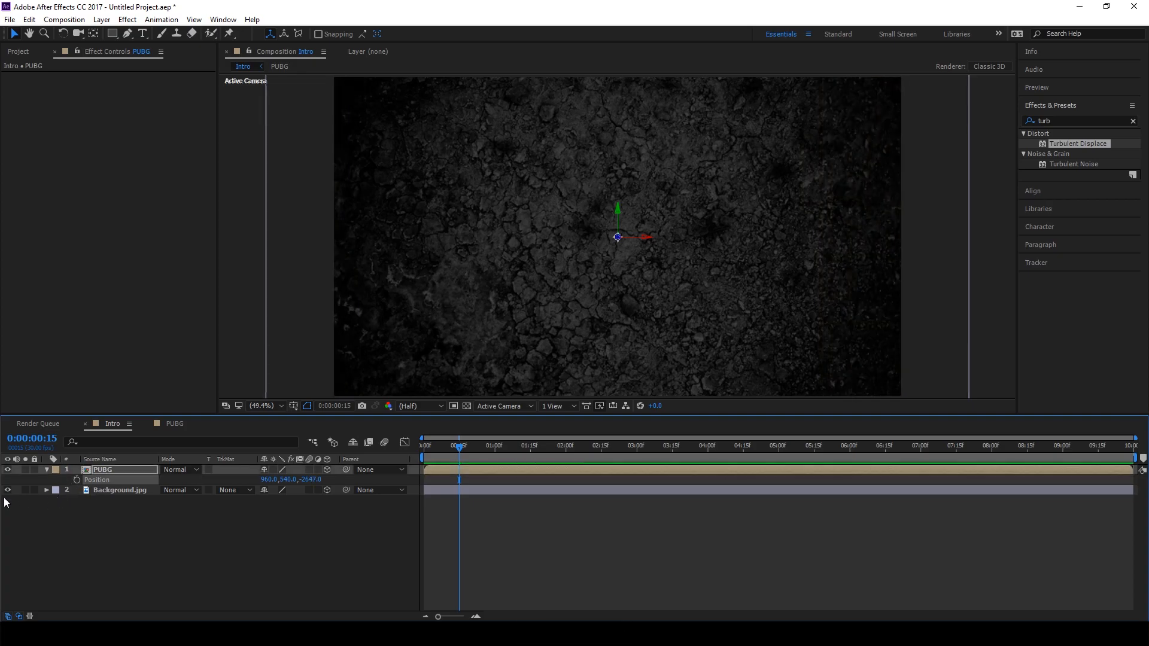
{"action": "left_click", "coordinate": [76, 480]}
Step: Keyframe the PUBG layer's Z position at -152 at 0:00:01:00 and preview the animation from the start
{"action": "left_click_drag", "start_coordinate": [460, 449], "coordinate": [496, 450]}
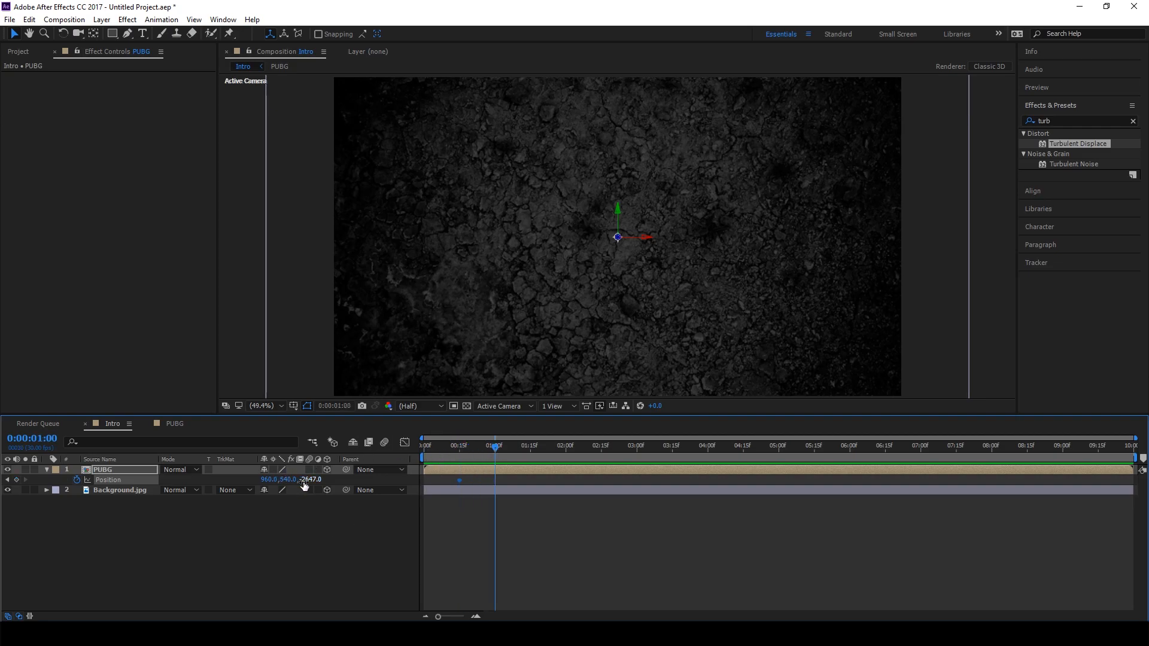
{"action": "left_click_drag", "start_coordinate": [312, 479], "coordinate": [1144, 477]}
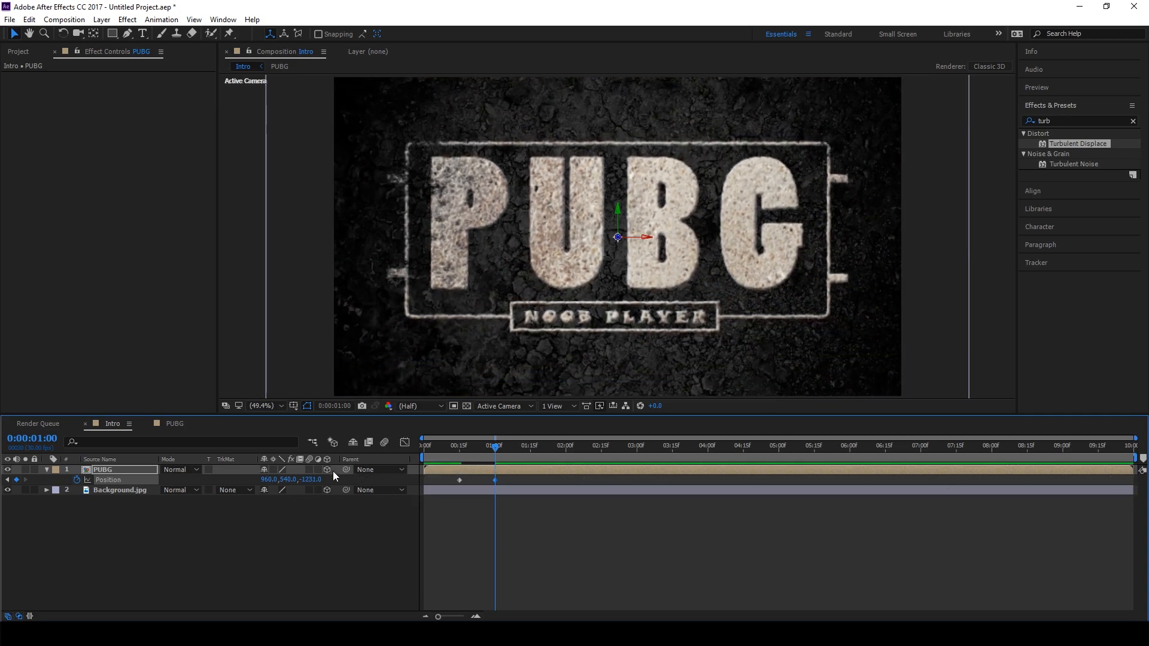
{"action": "left_click_drag", "start_coordinate": [307, 480], "coordinate": [977, 476]}
{"action": "left_click_drag", "start_coordinate": [982, 475], "coordinate": [963, 487]}
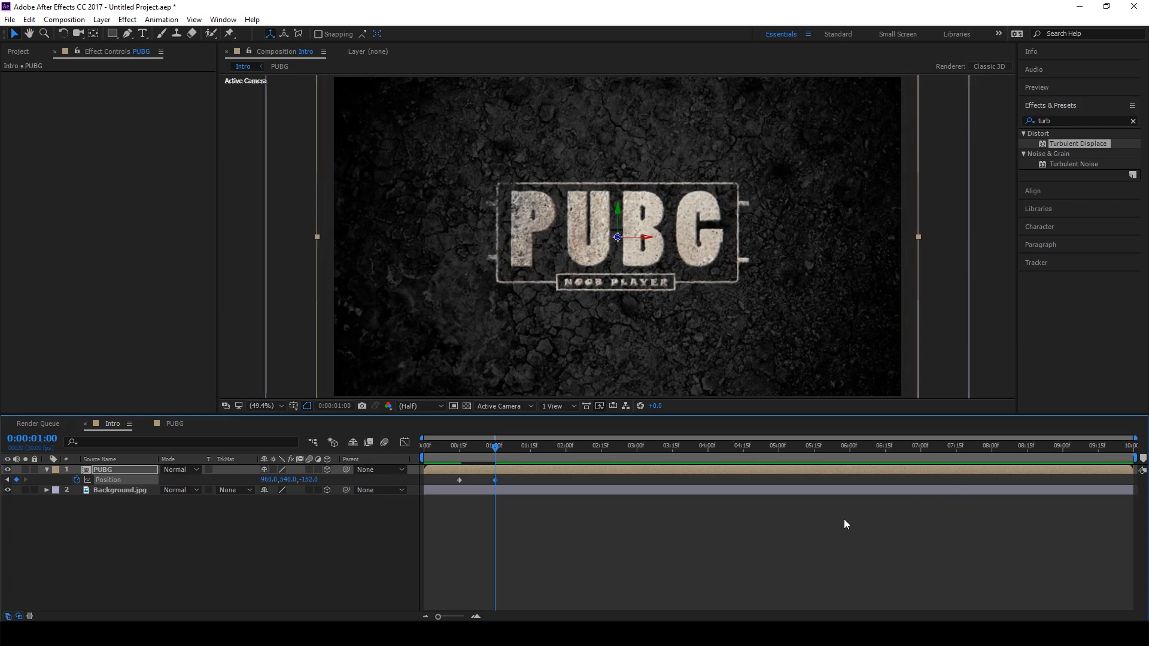
{"action": "left_click_drag", "start_coordinate": [495, 454], "coordinate": [411, 457]}
{"action": "key", "text": "space"}
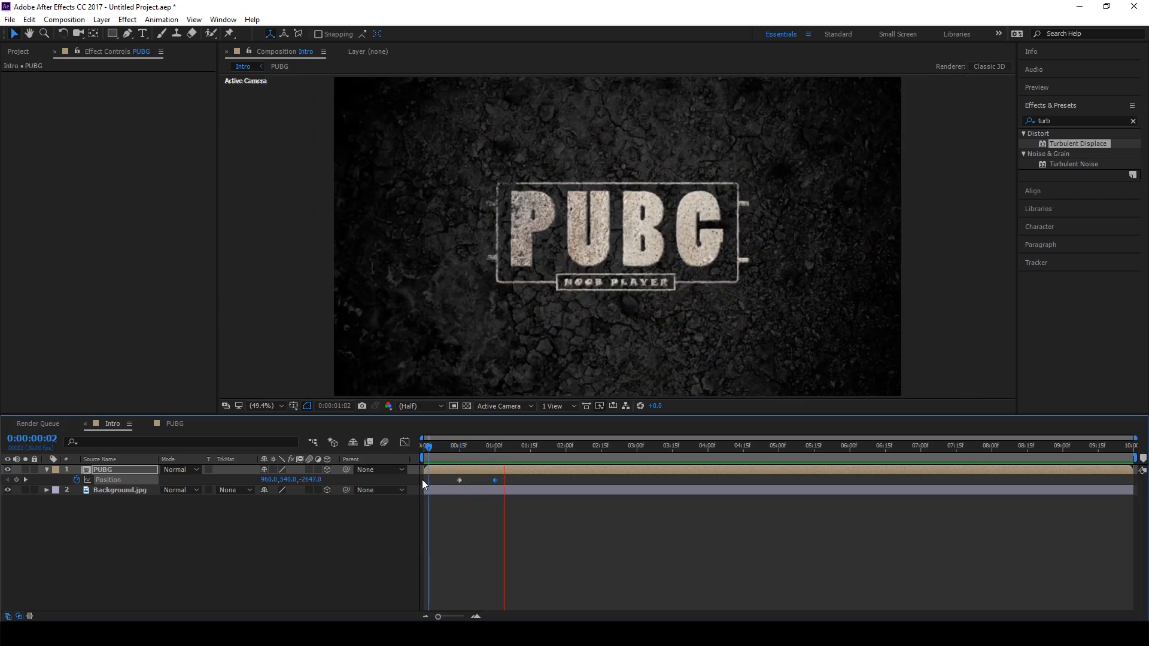
{"action": "left_click_drag", "start_coordinate": [546, 447], "coordinate": [443, 469]}
{"action": "key", "text": "space"}
{"action": "key", "text": "space"}
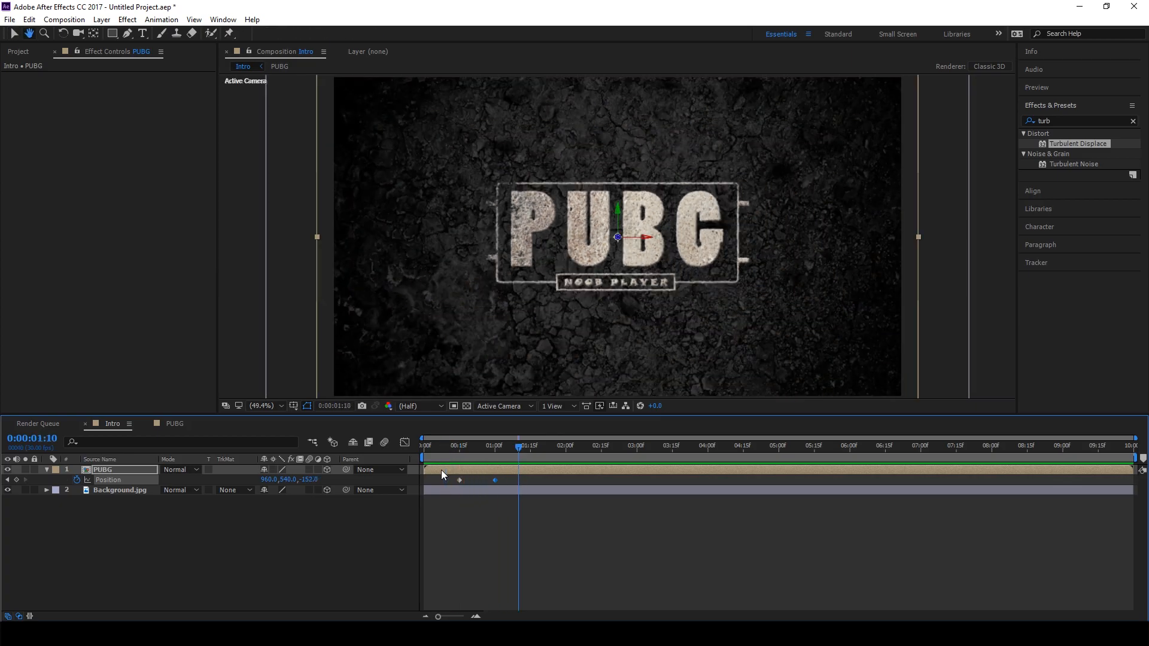
Step: Apply Easy Ease to both Position keyframes of the PUBG layer and preview the motion
{"action": "left_click_drag", "start_coordinate": [506, 480], "coordinate": [448, 483]}
{"action": "key", "text": "F9"}
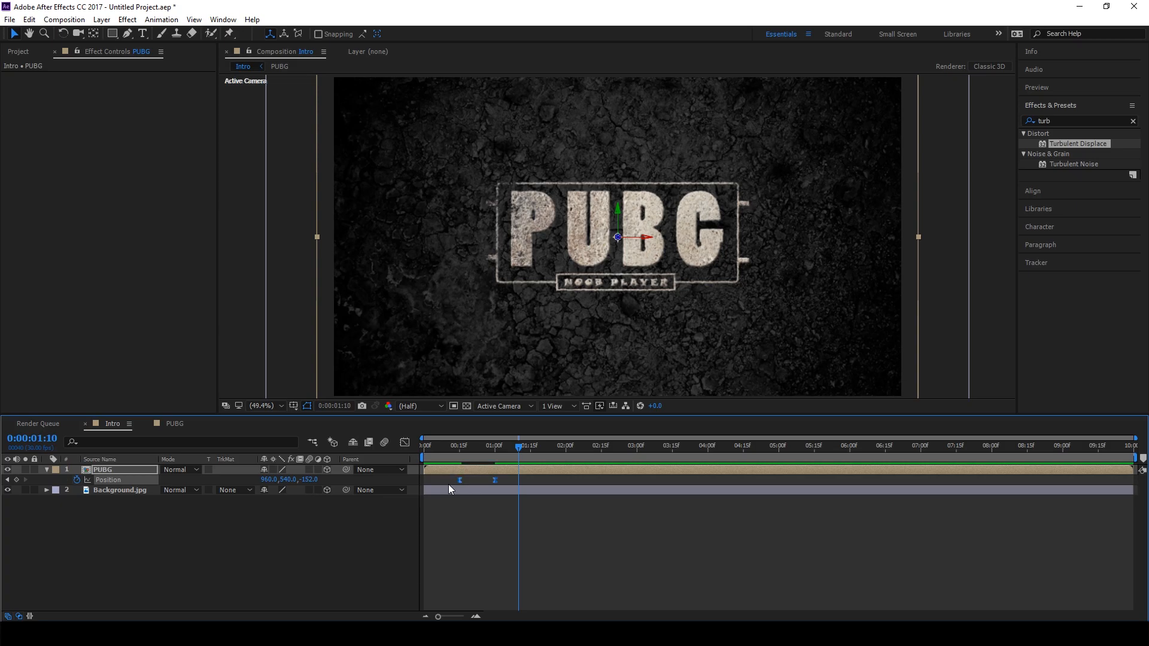
{"action": "left_click_drag", "start_coordinate": [518, 446], "coordinate": [439, 458]}
{"action": "key", "text": "space"}
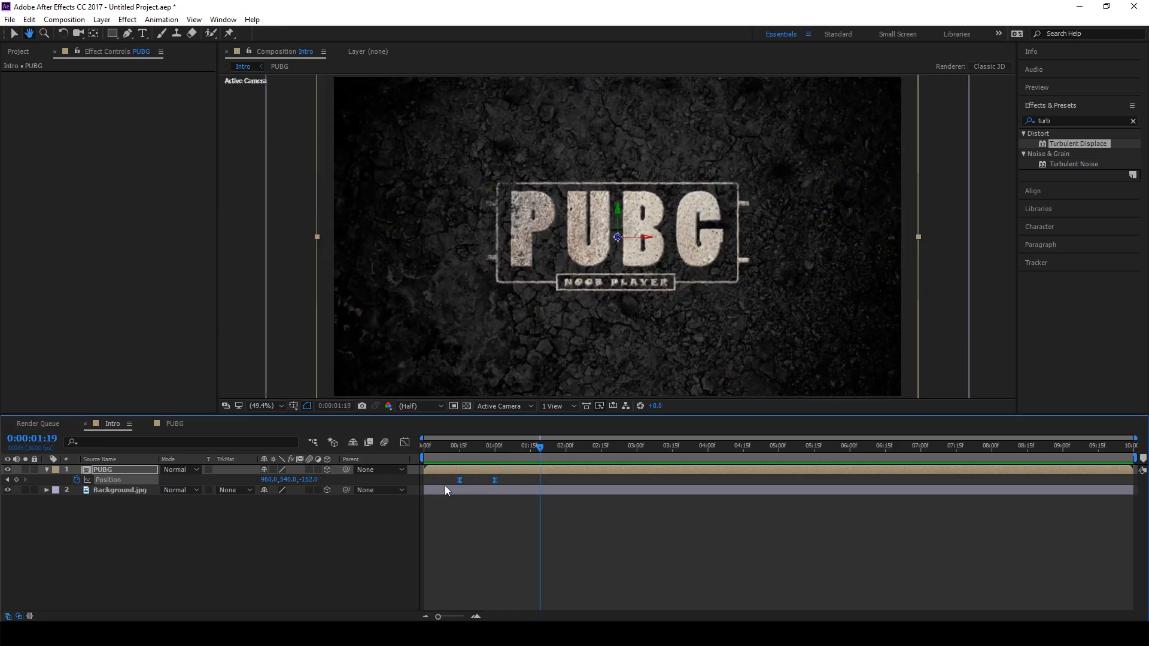
Step: Reshape the PUBG layer's Position speed graph to peak at about 20000 px/sec just before 0:00:01:00, and preview the motion
{"action": "left_click", "coordinate": [405, 443]}
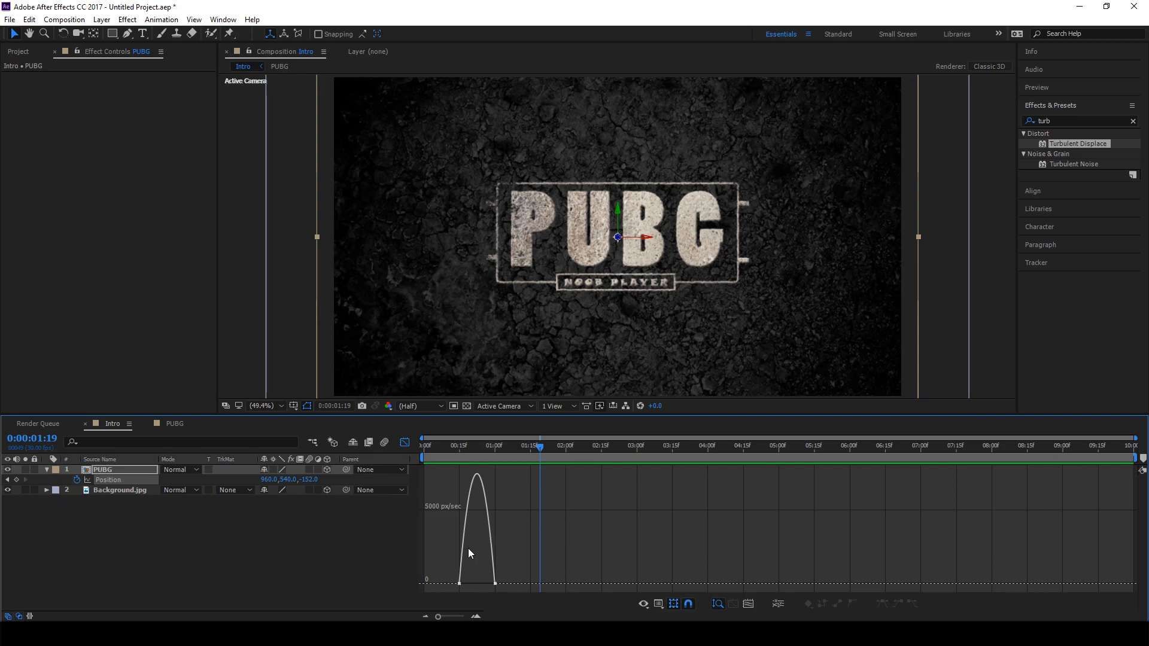
{"action": "right_click", "coordinate": [525, 509]}
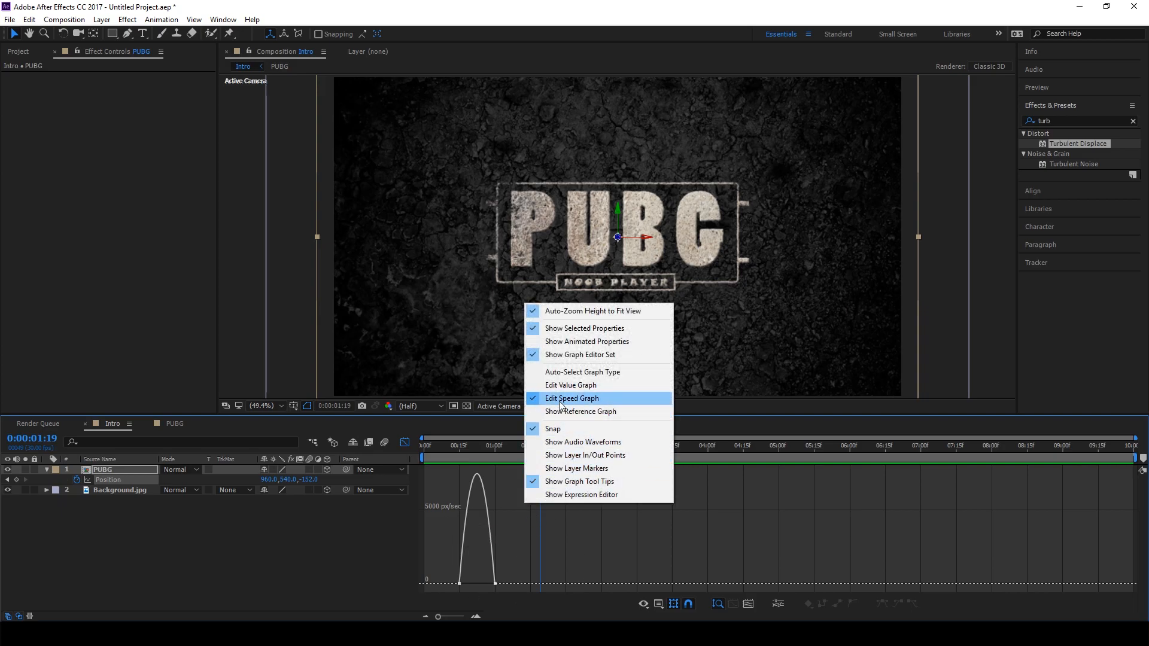
{"action": "left_click", "coordinate": [449, 573]}
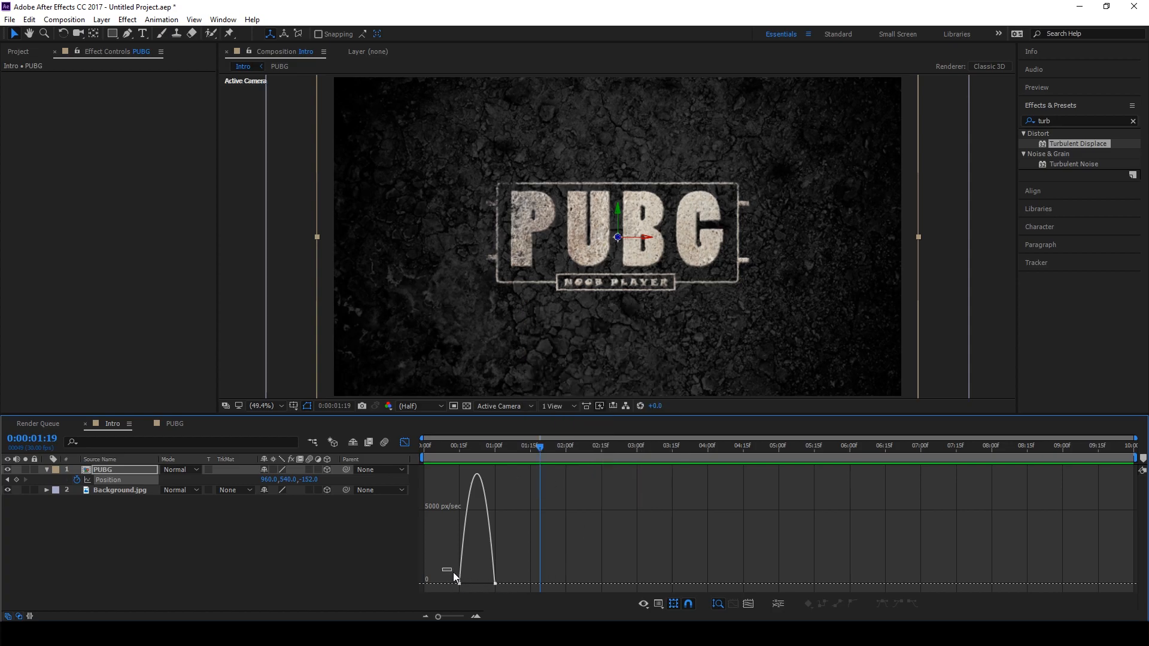
{"action": "left_click_drag", "start_coordinate": [500, 585], "coordinate": [521, 587]}
{"action": "left_click_drag", "start_coordinate": [541, 450], "coordinate": [407, 462]}
{"action": "key", "text": "space"}
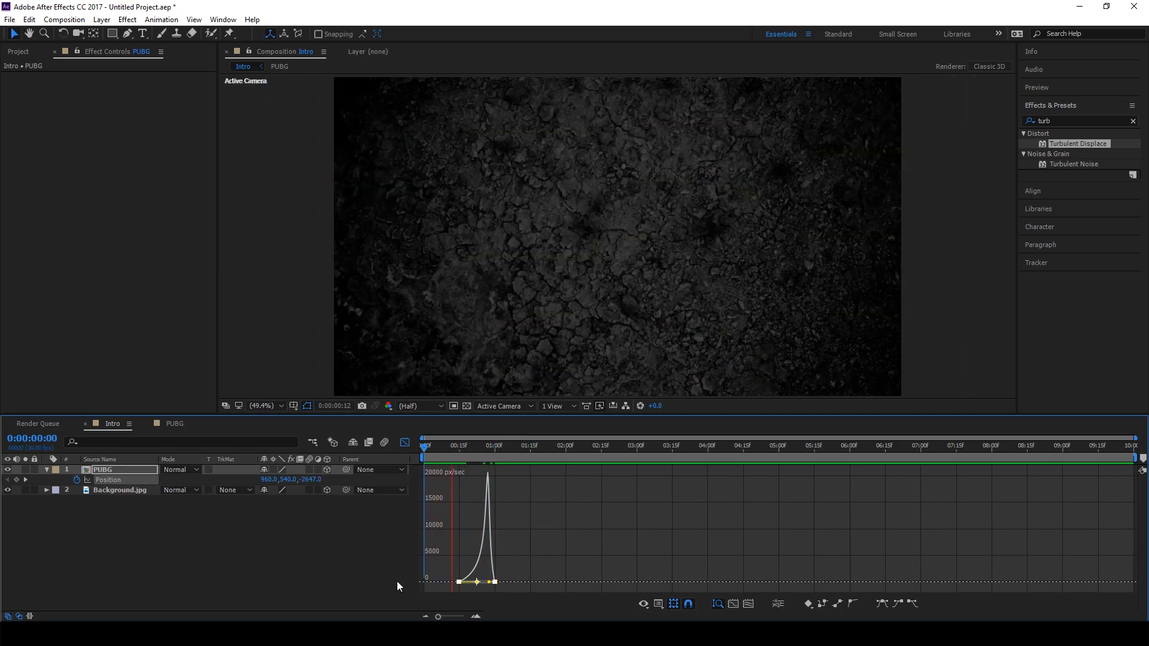
{"action": "key", "text": "space"}
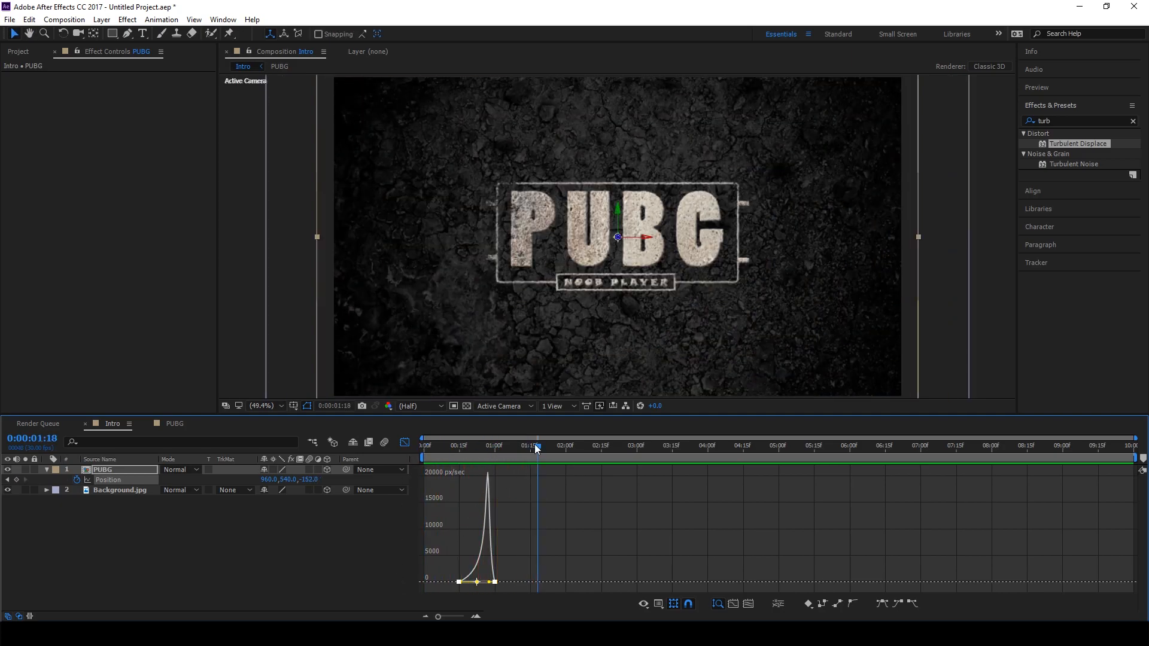
{"action": "left_click_drag", "start_coordinate": [535, 446], "coordinate": [419, 476]}
{"action": "key", "text": "space"}
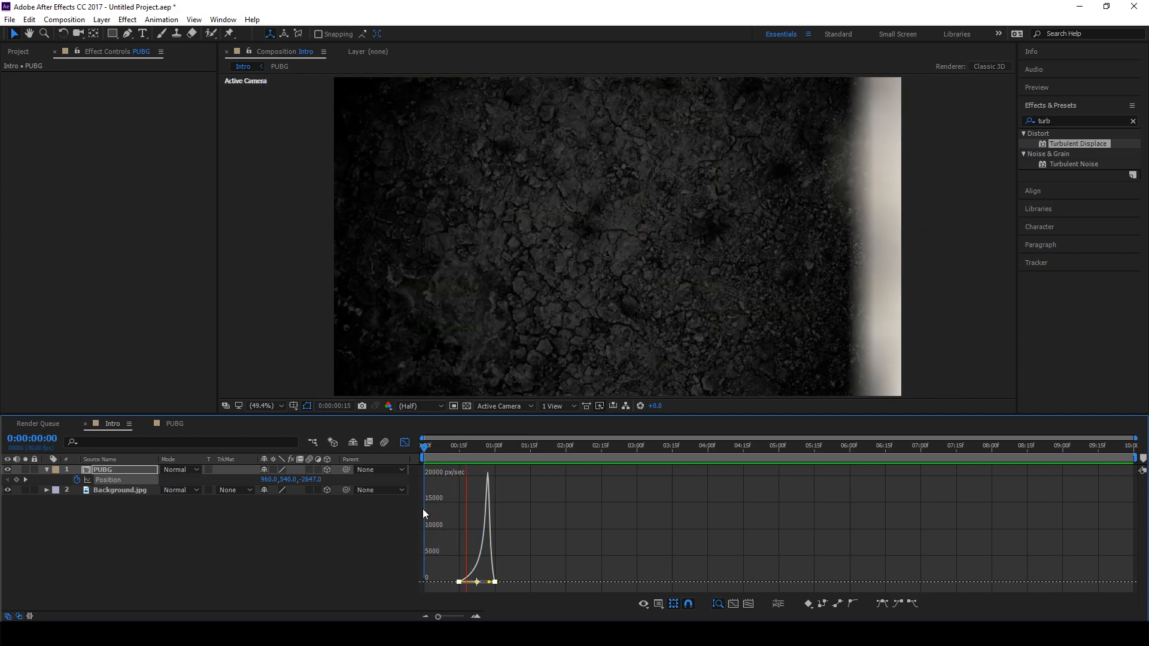
{"action": "key", "text": "space"}
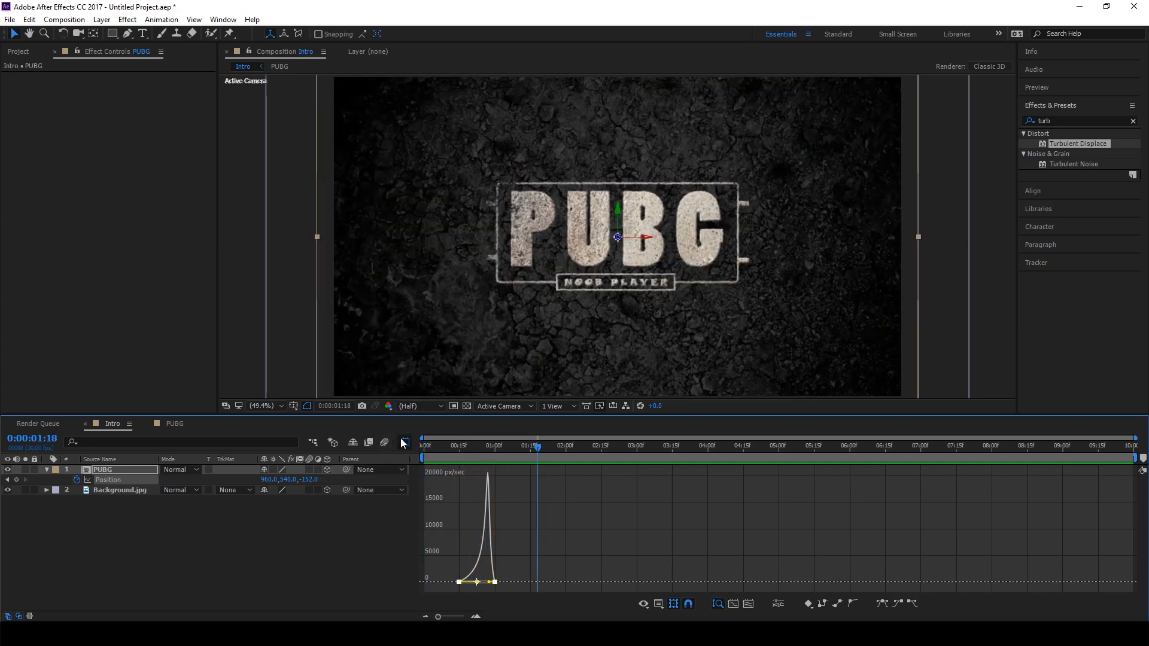
Step: Close the speed graph and enable motion blur for the PUBG layer and the Intro composition
{"action": "left_click", "coordinate": [404, 442]}
{"action": "key", "text": "p"}
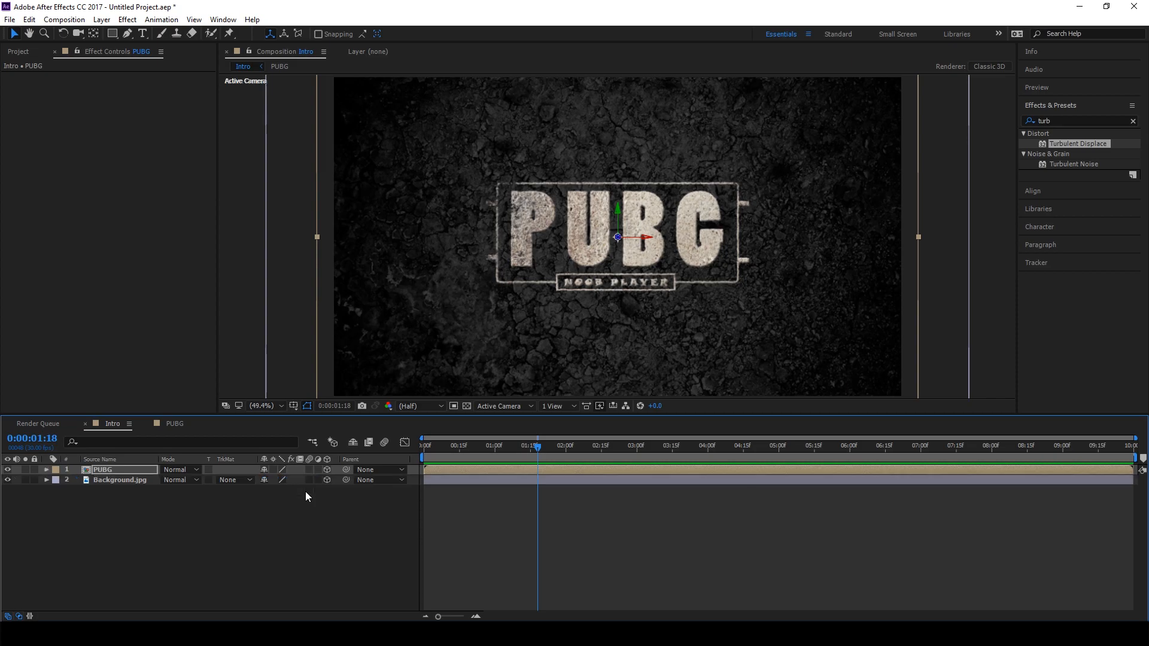
{"action": "left_click", "coordinate": [309, 469]}
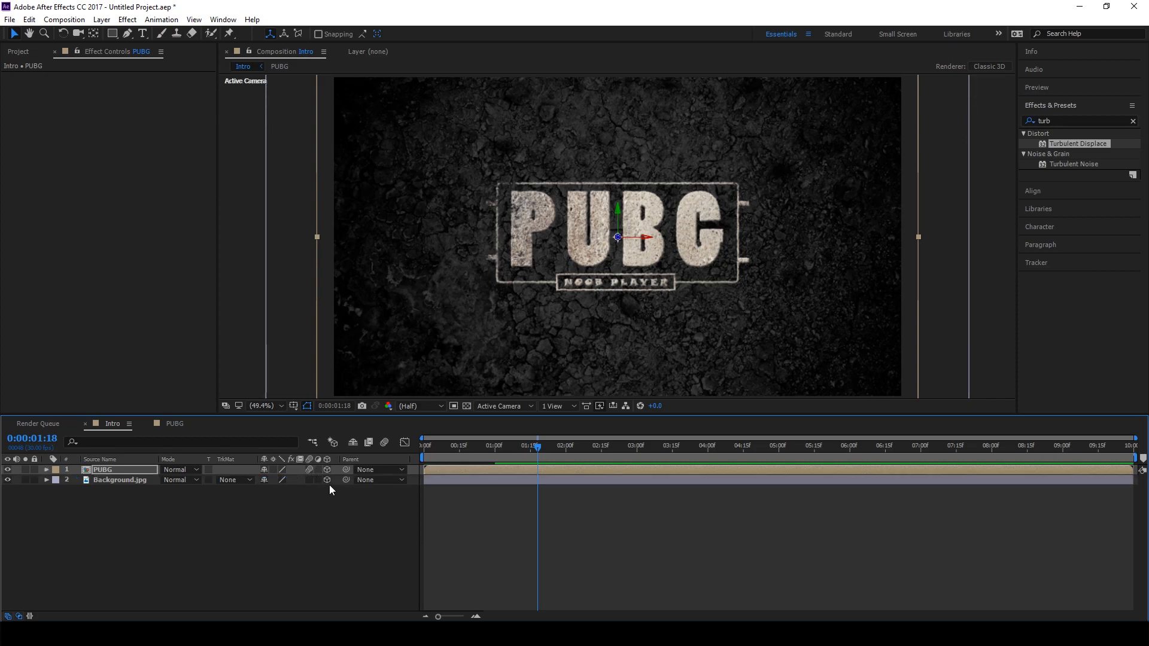
{"action": "left_click", "coordinate": [384, 443]}
Step: Preview the logo's slam-in repeatedly from the start to check the motion blur
{"action": "left_click_drag", "start_coordinate": [540, 448], "coordinate": [430, 469]}
{"action": "key", "text": "space"}
{"action": "key", "text": "space"}
{"action": "left_click_drag", "start_coordinate": [541, 447], "coordinate": [426, 468]}
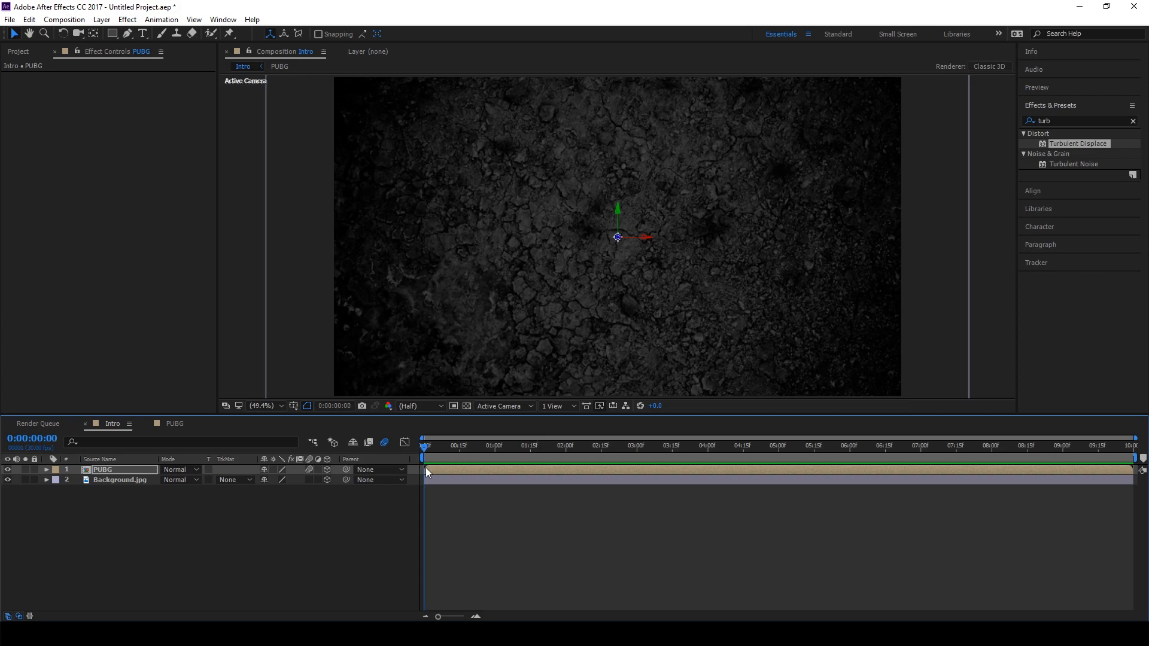
{"action": "key", "text": "space"}
{"action": "key", "text": "space"}
{"action": "left_click_drag", "start_coordinate": [517, 447], "coordinate": [429, 469]}
{"action": "key", "text": "space"}
{"action": "key", "text": "space"}
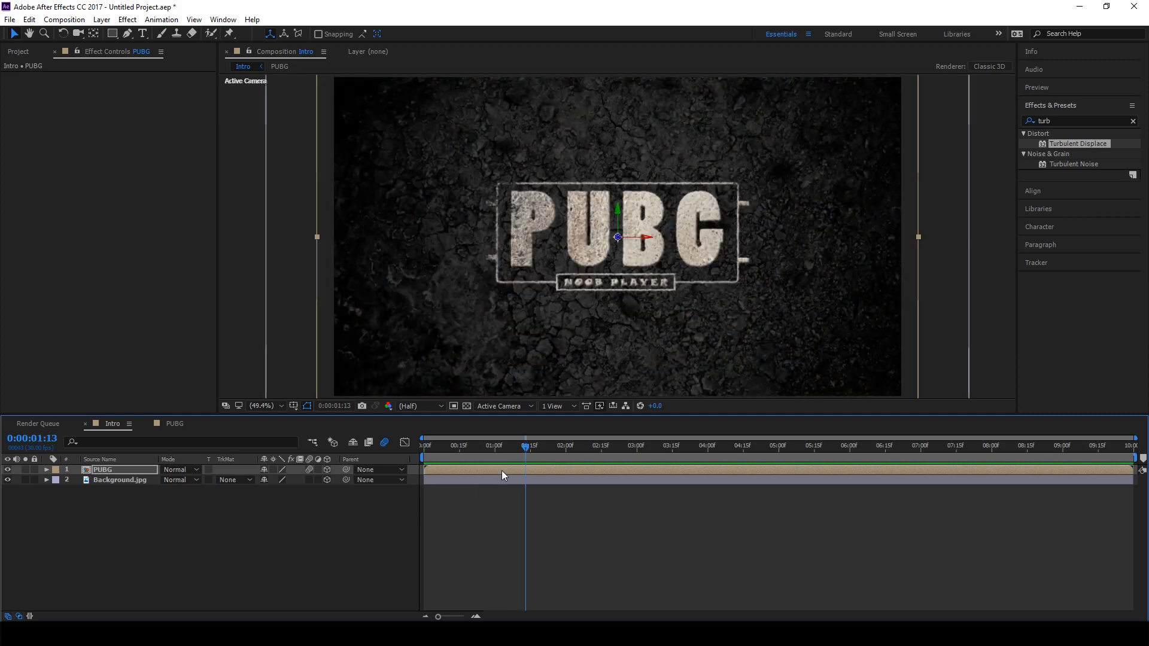
Step: Move the current time to 0:00:01:00 and duplicate the PUBG layer
{"action": "left_click_drag", "start_coordinate": [524, 448], "coordinate": [497, 450]}
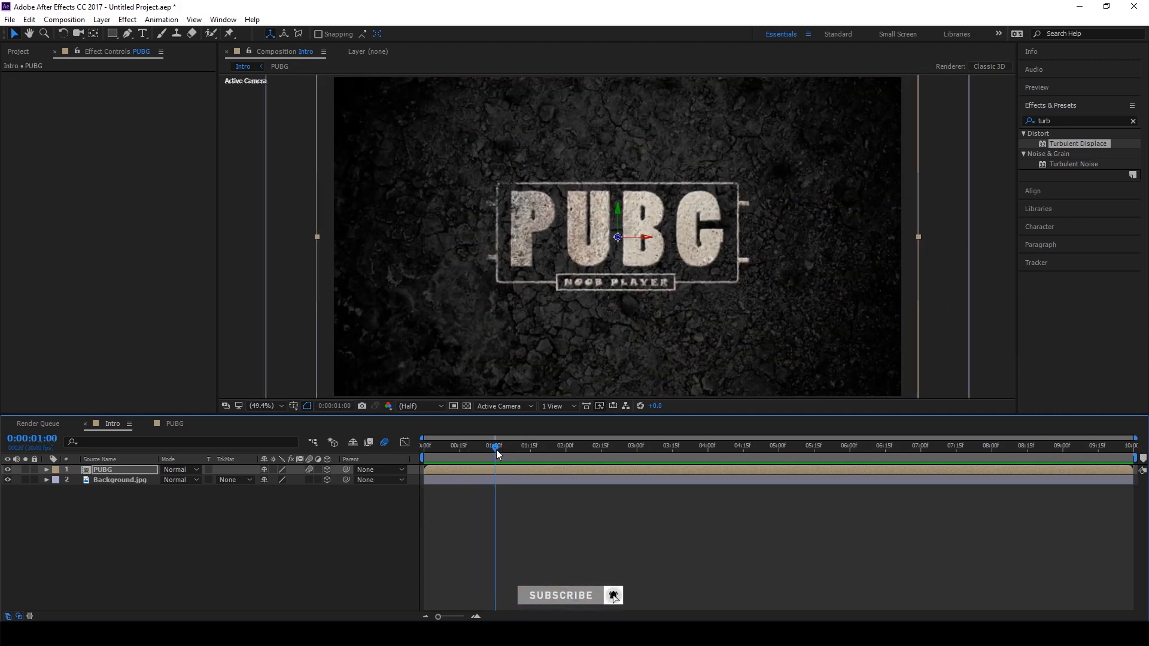
{"action": "key", "text": "p"}
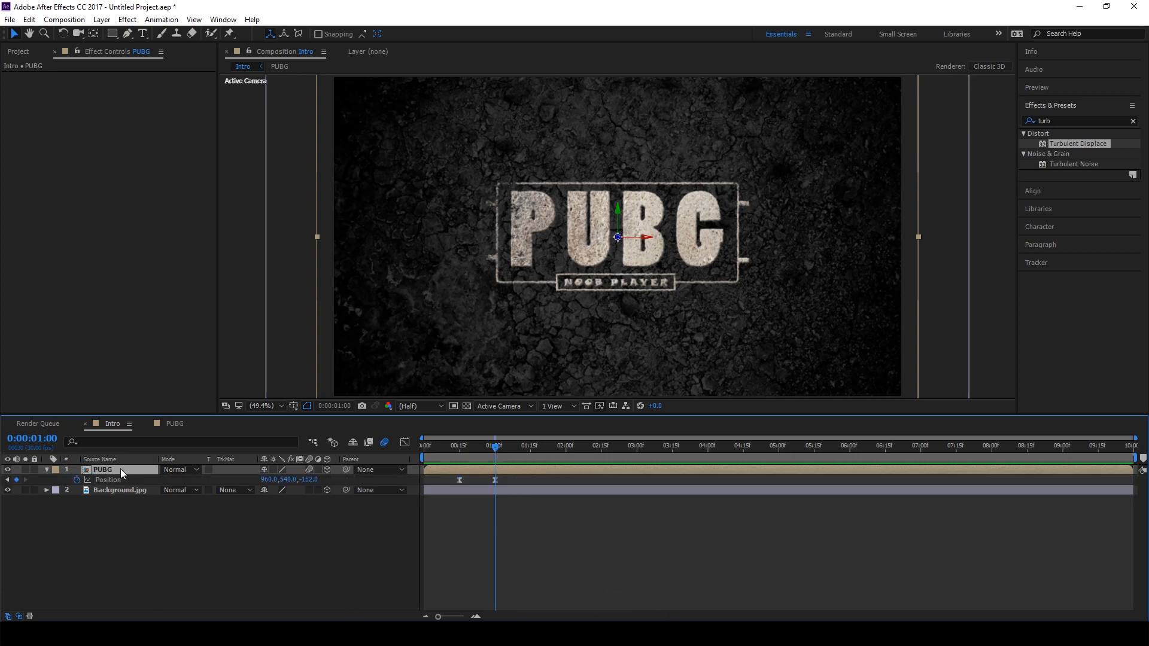
{"action": "key", "text": "ctrl+d"}
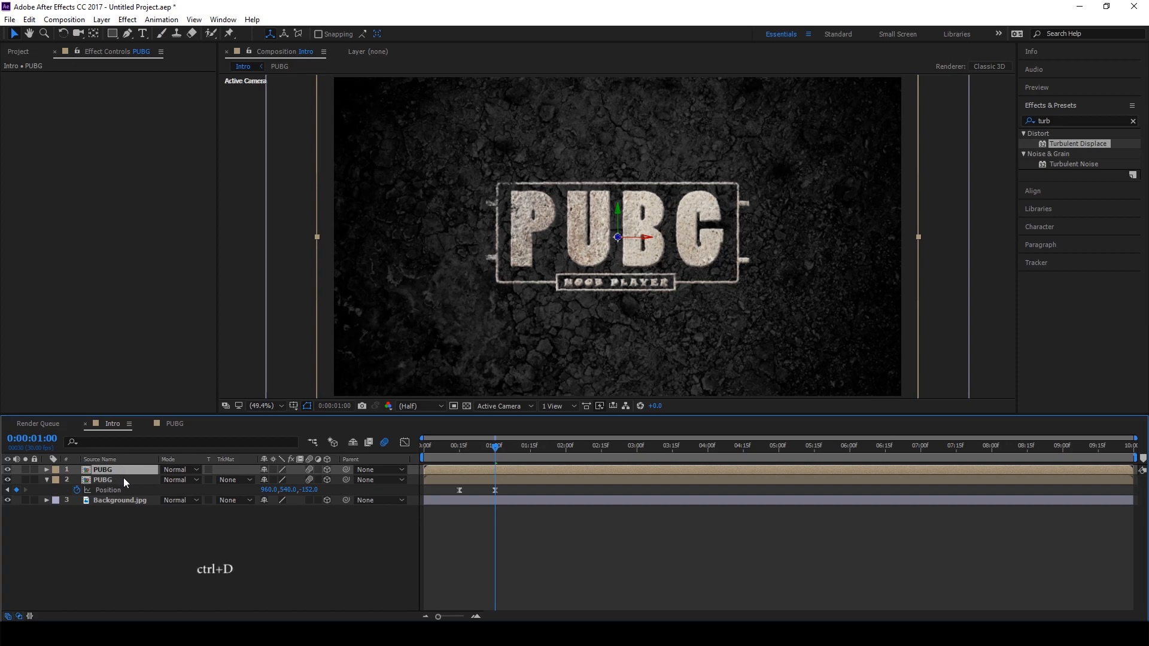
Step: Find the Fill effect and apply it to the lower PUBG layer
{"action": "left_click", "coordinate": [123, 477]}
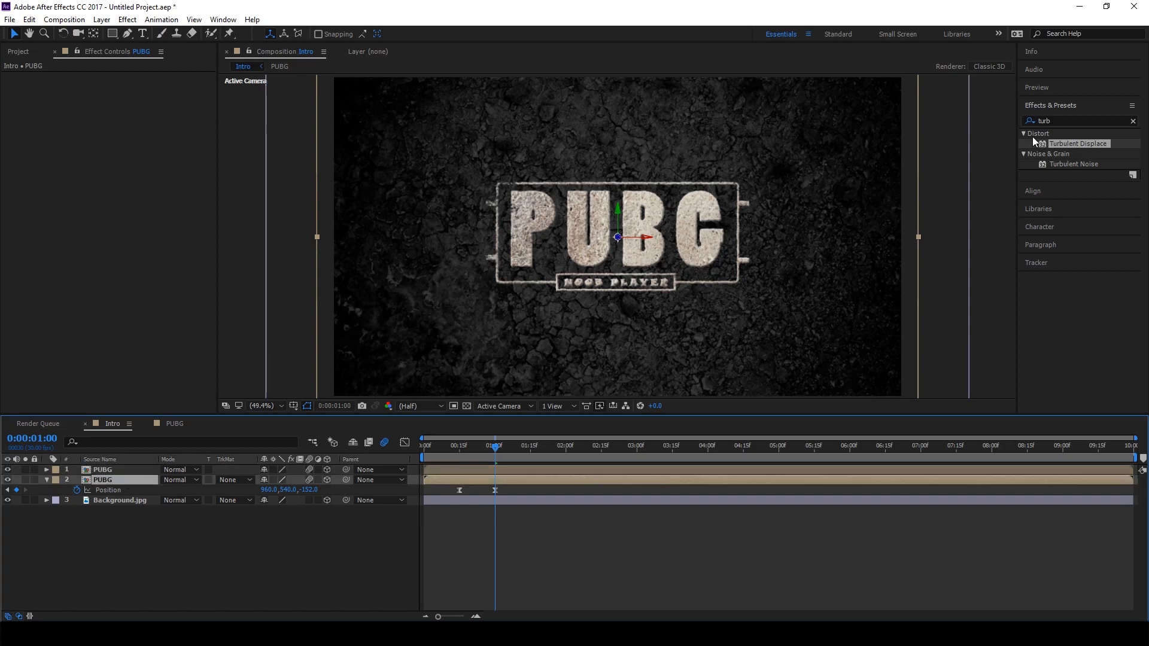
{"action": "left_click", "coordinate": [1059, 121]}
{"action": "key", "text": "BackSpace"}
{"action": "key", "text": "BackSpace"}
{"action": "key", "text": "BackSpace"}
{"action": "key", "text": "BackSpace"}
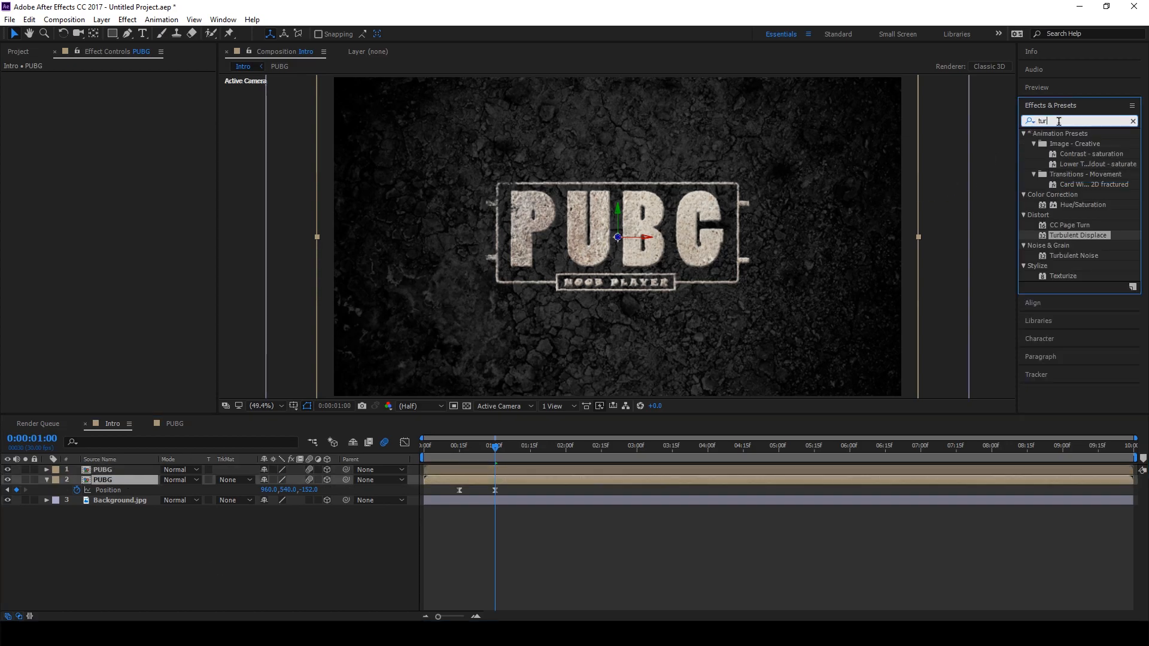
{"action": "type", "text": "fil"}
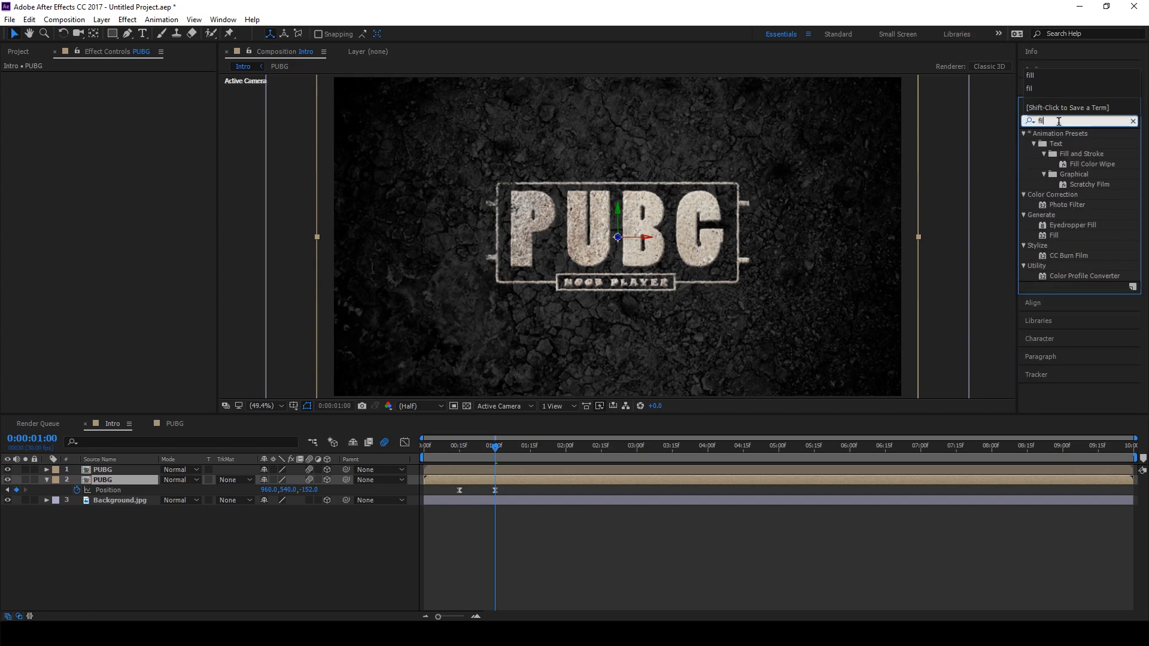
{"action": "double_click", "coordinate": [1056, 235]}
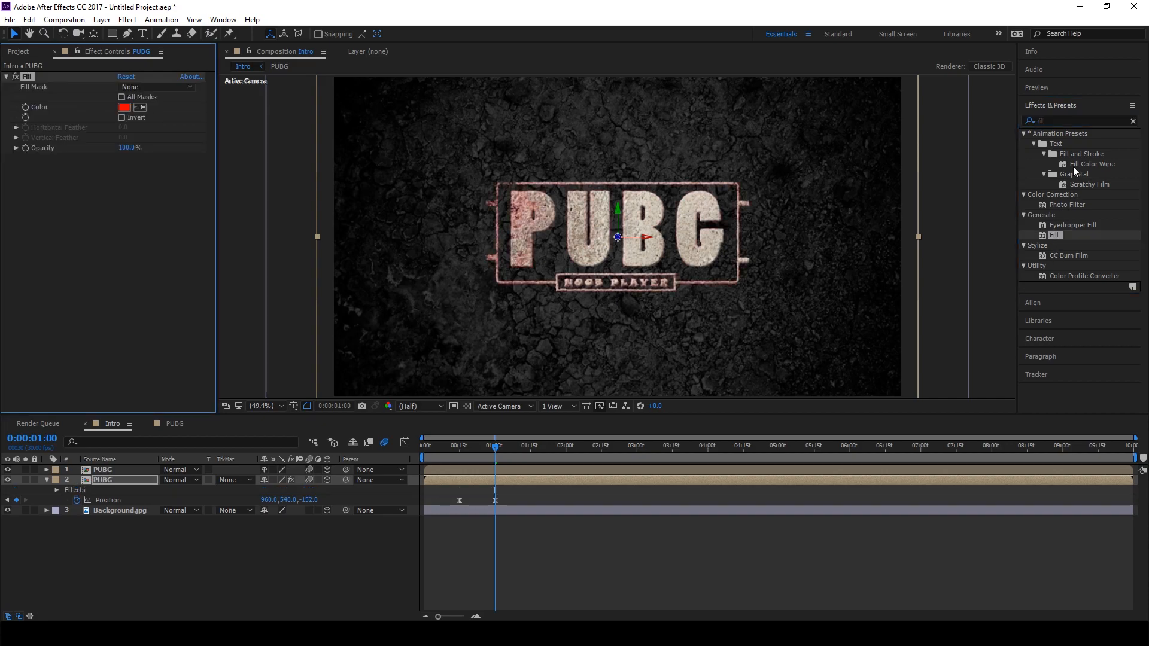
Step: Find the CC Radial Fast Blur effect and add it to the lower PUBG layer
{"action": "left_click", "coordinate": [1053, 120]}
{"action": "key", "text": "BackSpace"}
{"action": "key", "text": "BackSpace"}
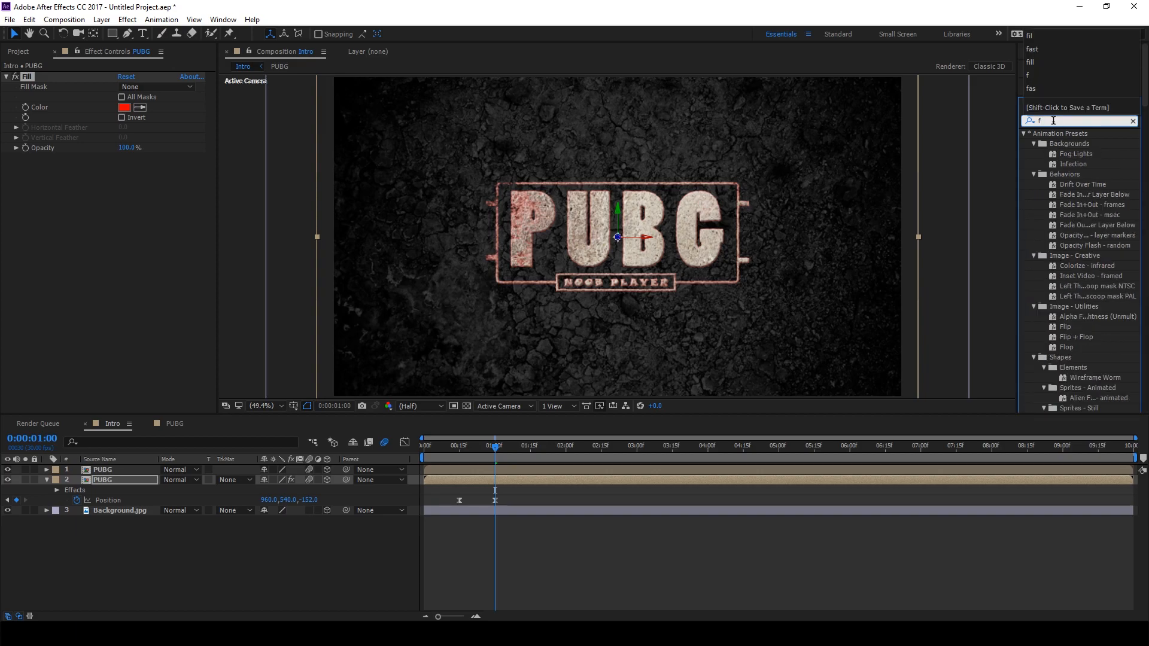
{"action": "type", "text": "ast"}
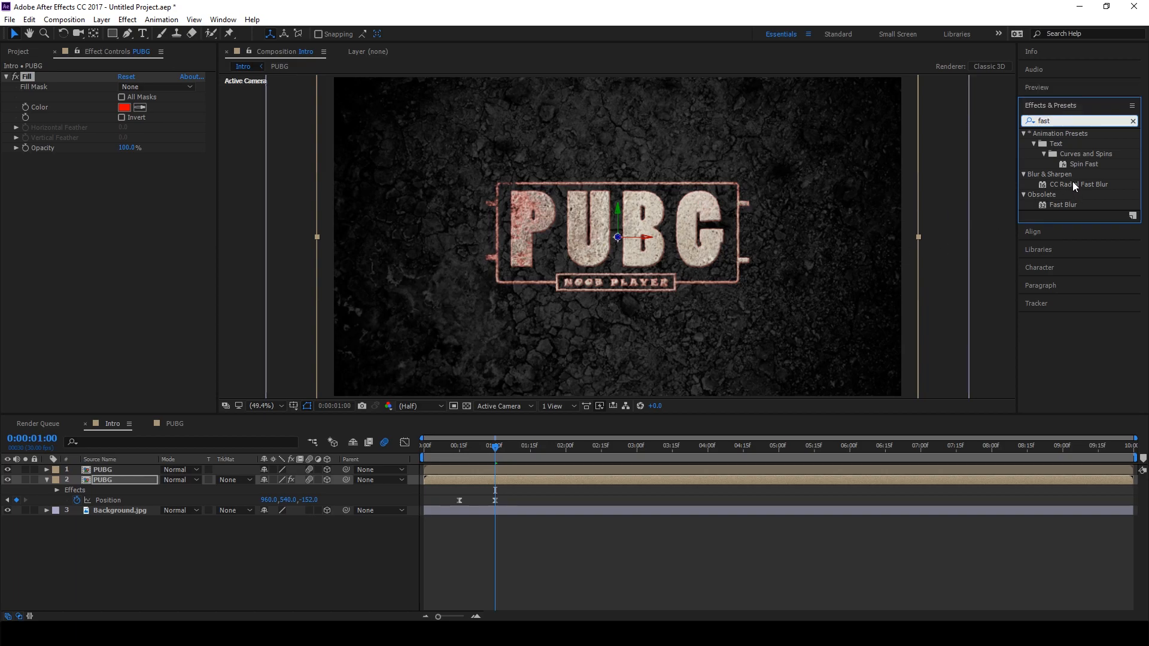
{"action": "double_click", "coordinate": [1072, 181]}
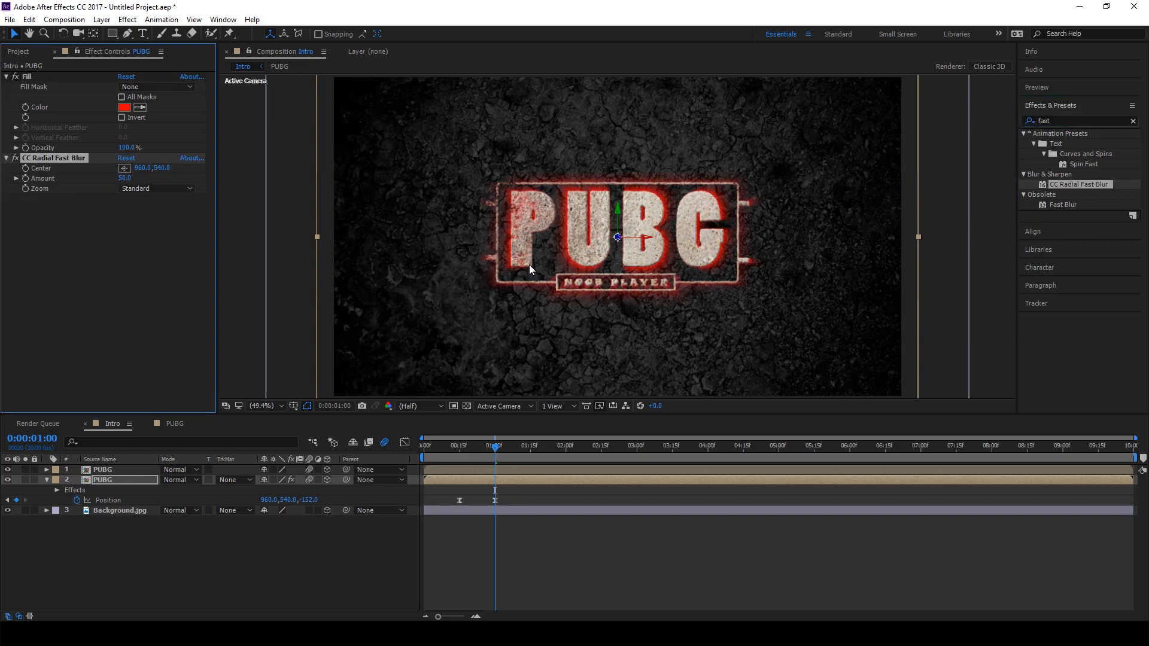
Step: Set the lower PUBG layer's Fill color to black (000000) and its CC Radial Fast Blur Amount to 79
{"action": "left_click", "coordinate": [123, 107]}
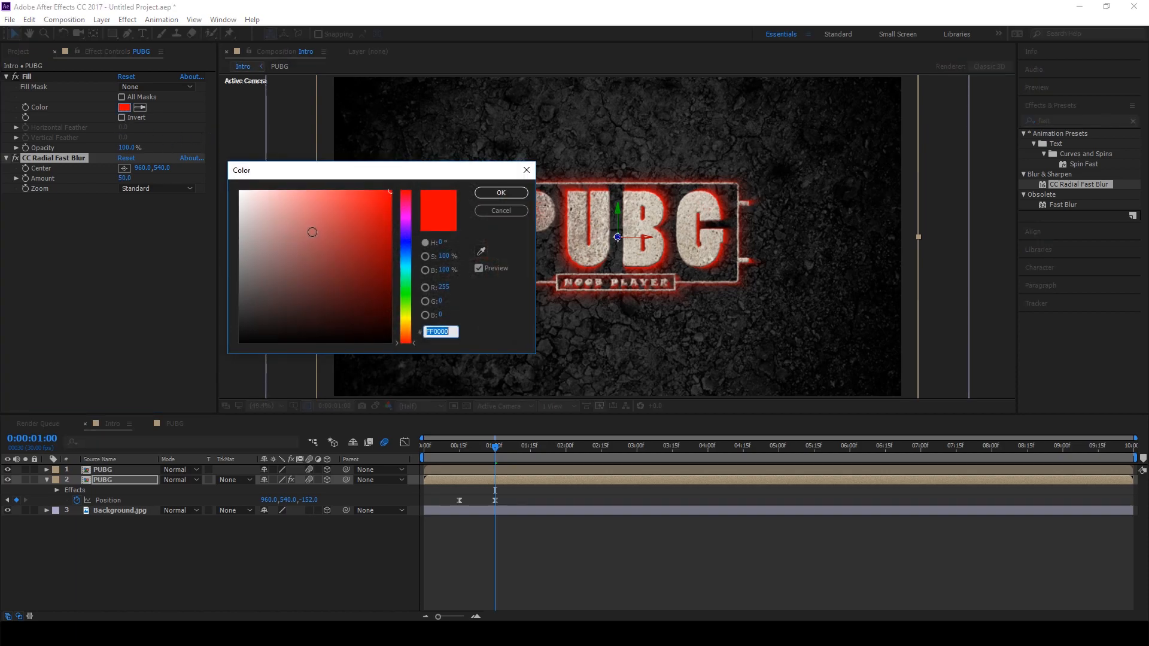
{"action": "left_click_drag", "start_coordinate": [310, 231], "coordinate": [234, 386]}
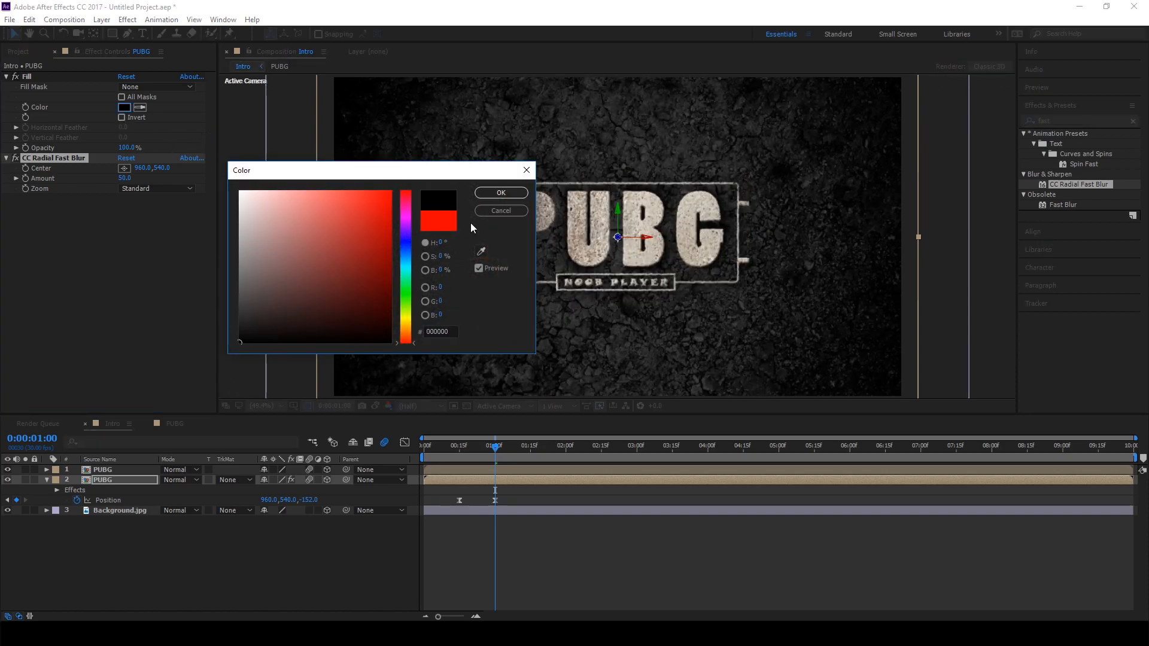
{"action": "left_click", "coordinate": [482, 193]}
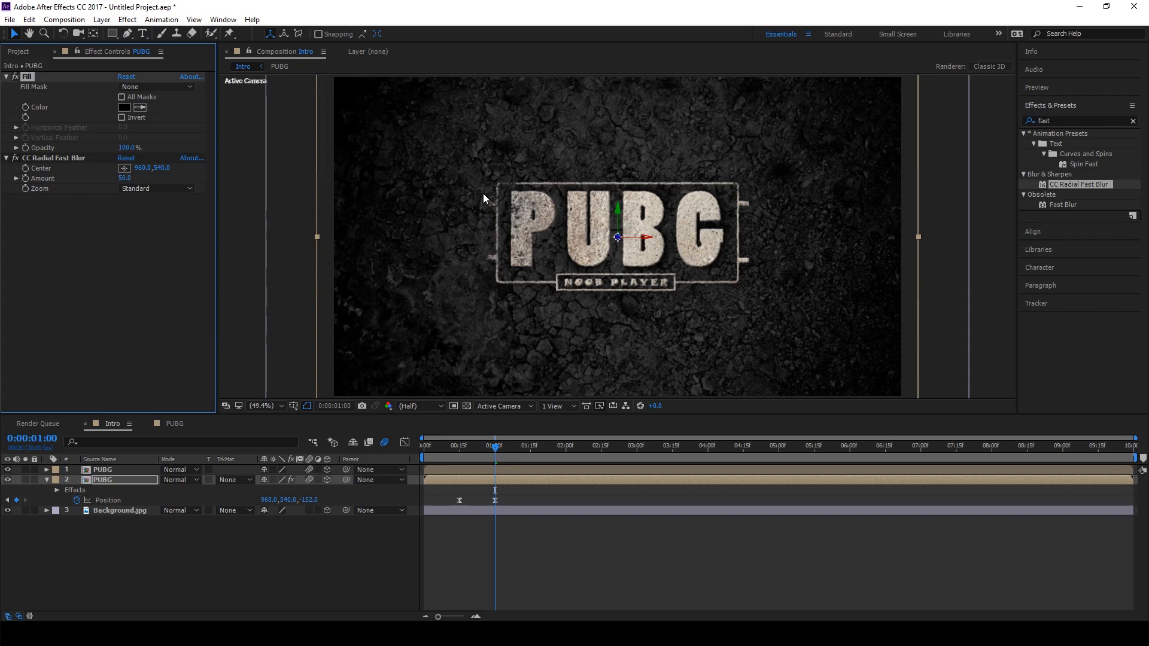
{"action": "left_click", "coordinate": [123, 179]}
{"action": "type", "text": "79"}
{"action": "left_click", "coordinate": [152, 298]}
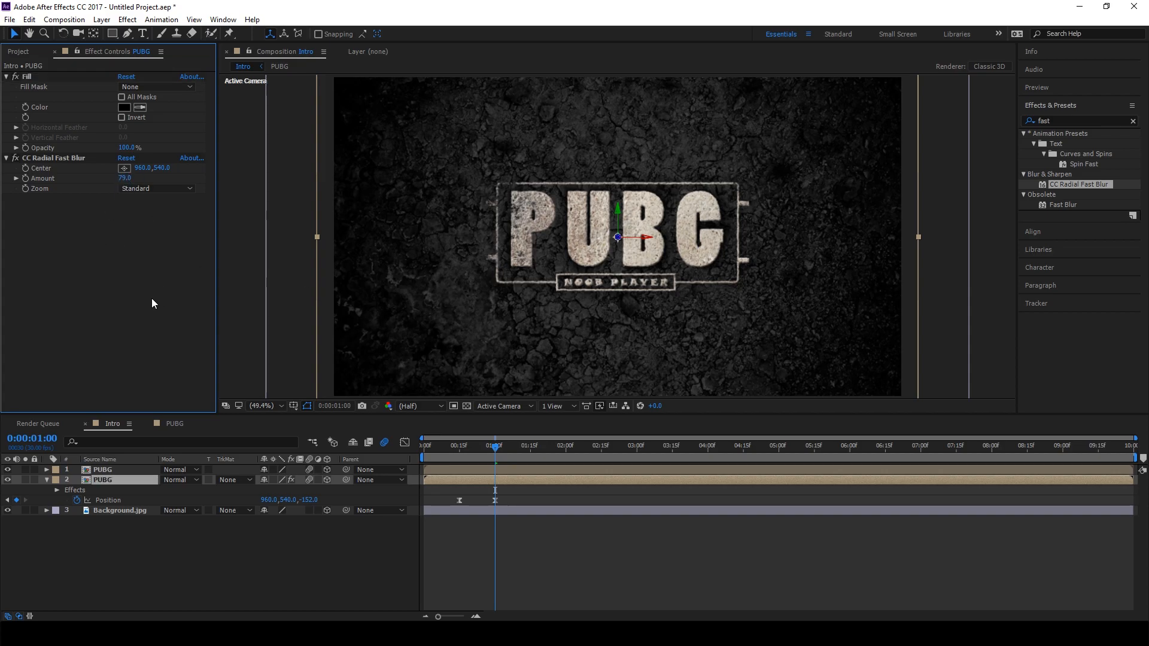
Step: Push the lower PUBG layer back to a Z position of about -131.7 at 0:00:01:00 and preview the logo with its shadow
{"action": "left_click_drag", "start_coordinate": [619, 239], "coordinate": [601, 222]}
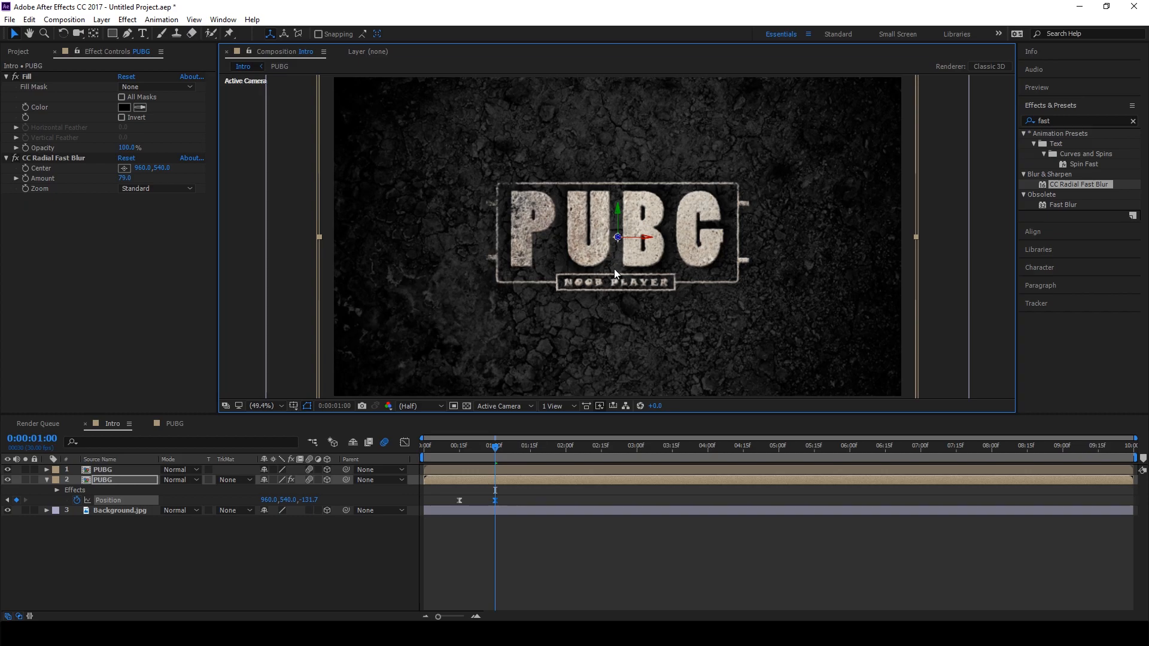
{"action": "left_click_drag", "start_coordinate": [494, 452], "coordinate": [390, 463]}
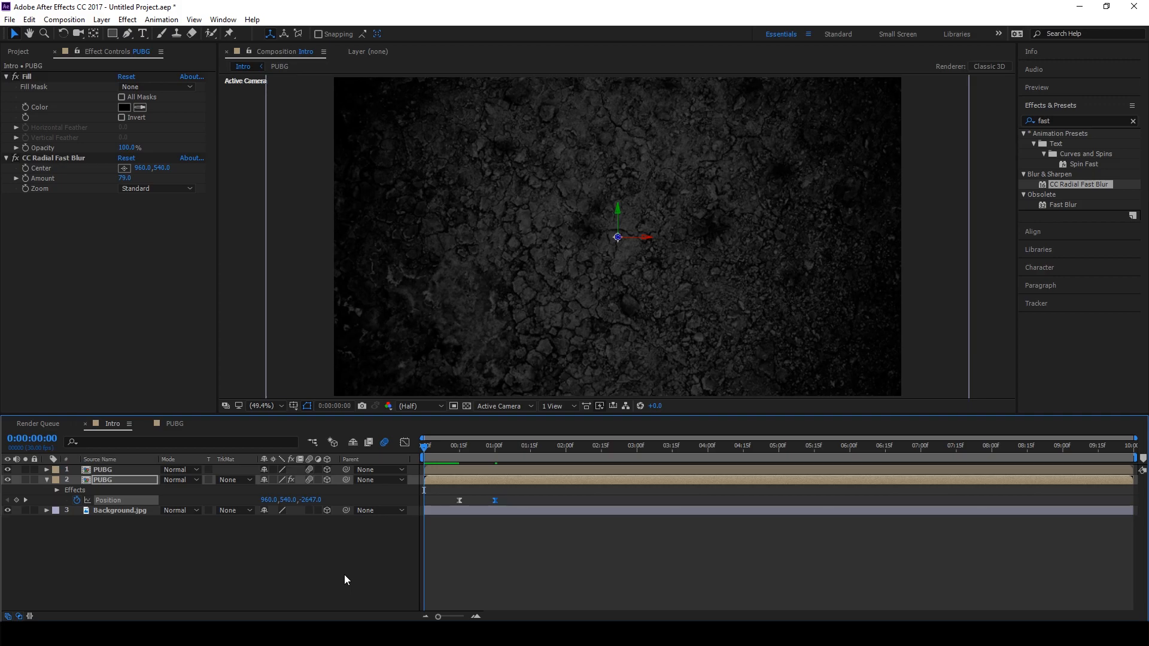
{"action": "key", "text": "space"}
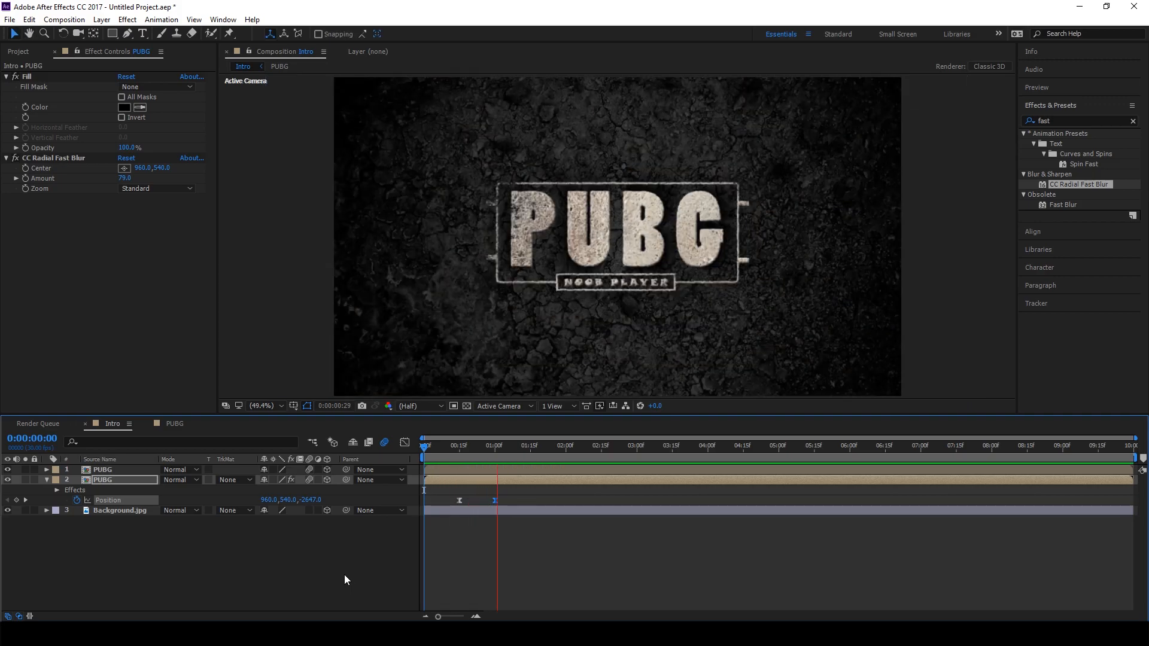
{"action": "key", "text": "space"}
{"action": "left_click_drag", "start_coordinate": [638, 451], "coordinate": [404, 485]}
{"action": "key", "text": "space"}
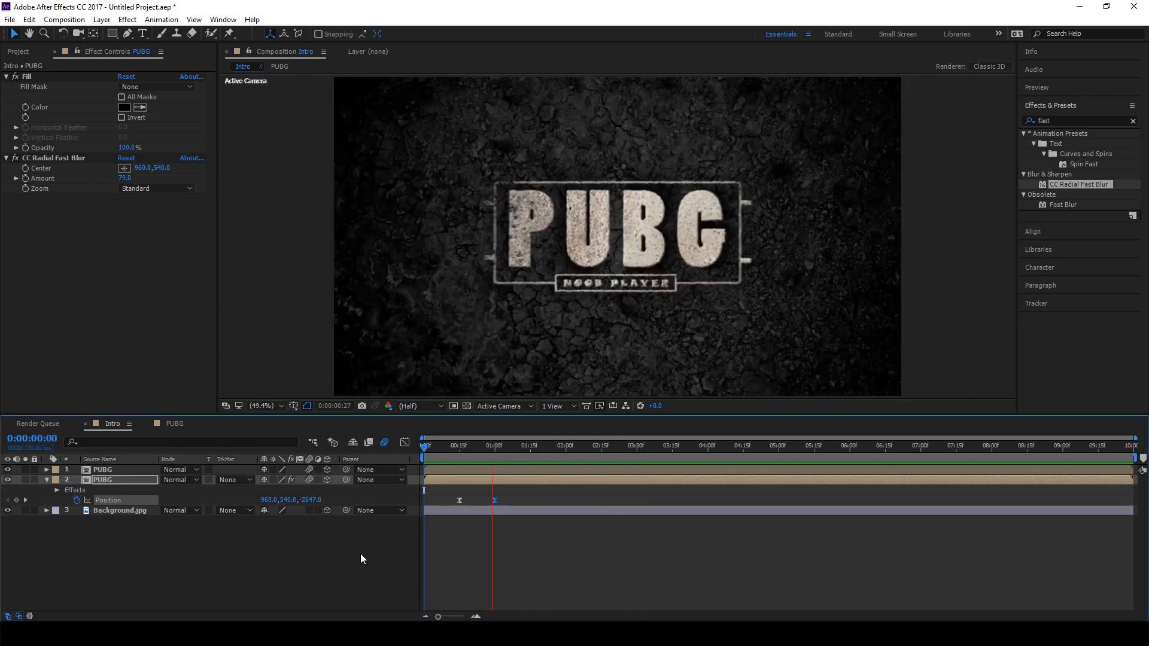
{"action": "key", "text": "space"}
{"action": "left_click_drag", "start_coordinate": [551, 453], "coordinate": [427, 463]}
{"action": "key", "text": "space"}
{"action": "key", "text": "space"}
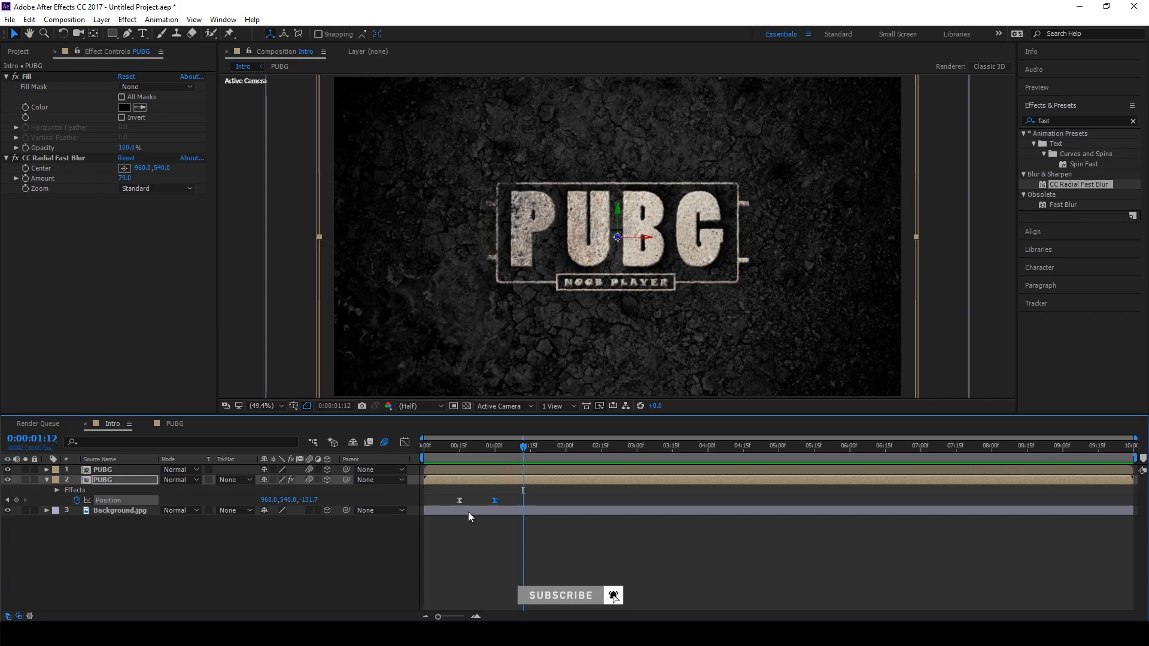
Step: Return the current time to 0:00:01:00 and import the Smoke_Explosion video from New folder into the project
{"action": "left_click_drag", "start_coordinate": [524, 446], "coordinate": [495, 449]}
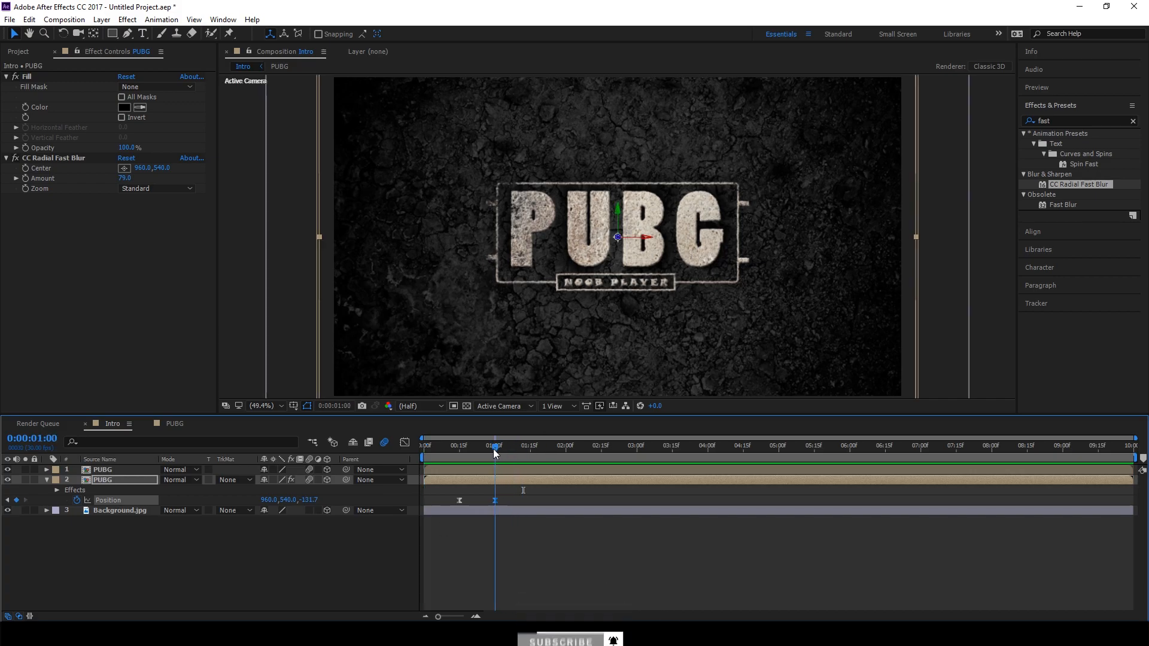
{"action": "key", "text": "alt+Tab"}
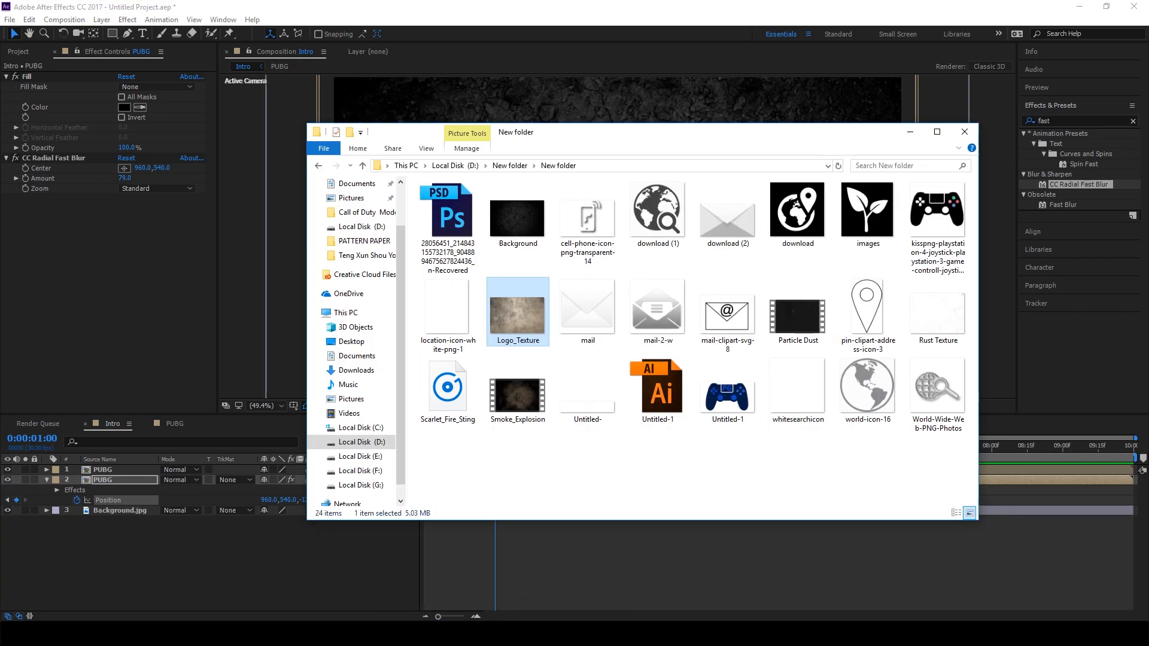
{"action": "left_click", "coordinate": [630, 463]}
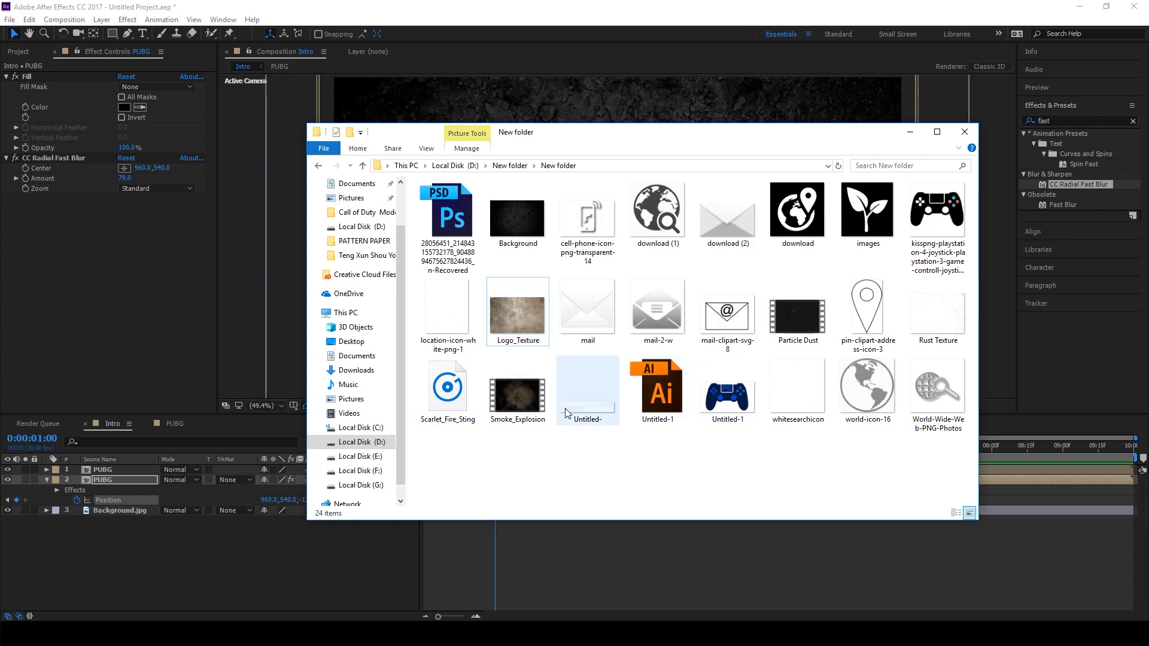
{"action": "left_click", "coordinate": [19, 53]}
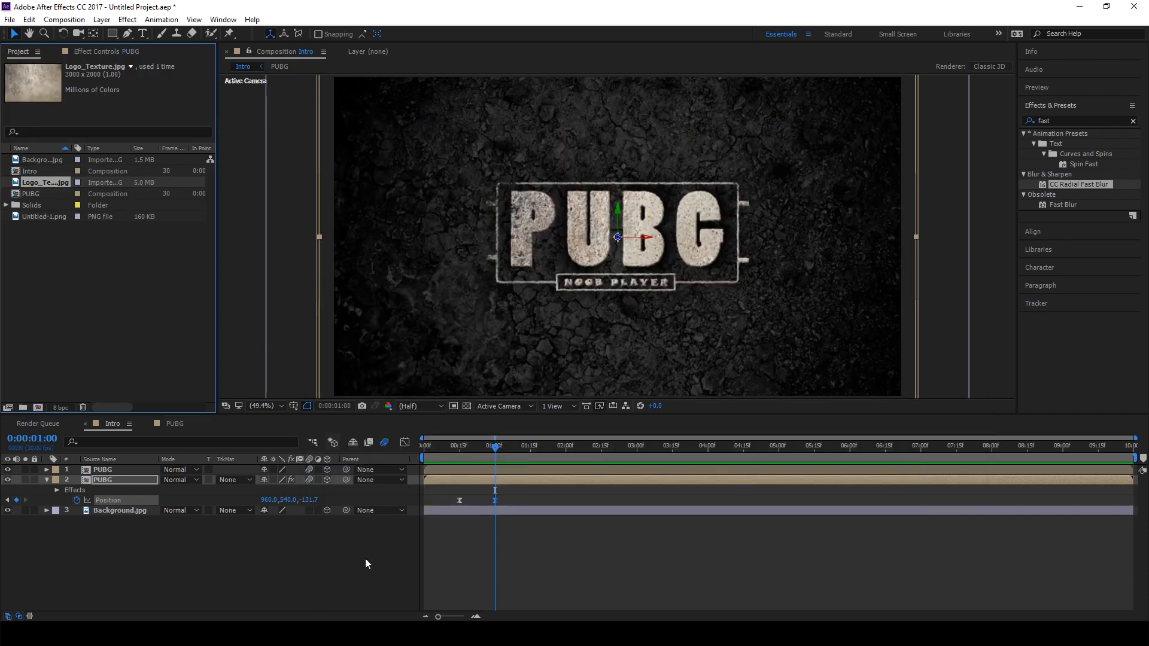
{"action": "key", "text": "alt+Tab"}
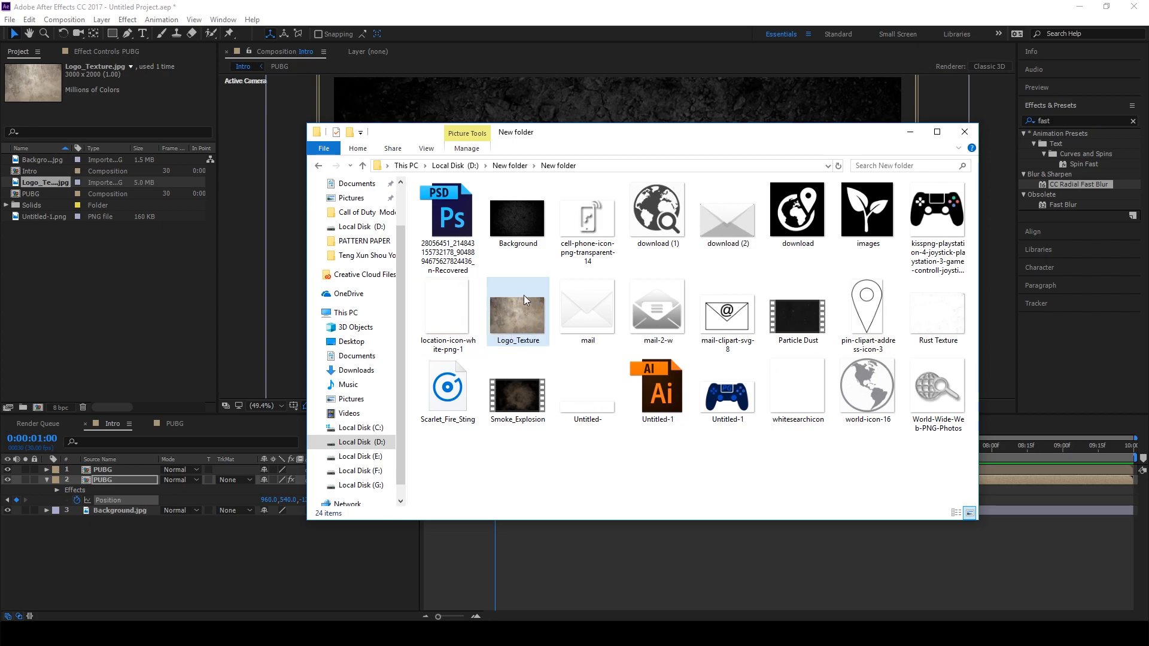
{"action": "left_click", "coordinate": [525, 407]}
{"action": "left_click_drag", "start_coordinate": [525, 407], "coordinate": [121, 296]}
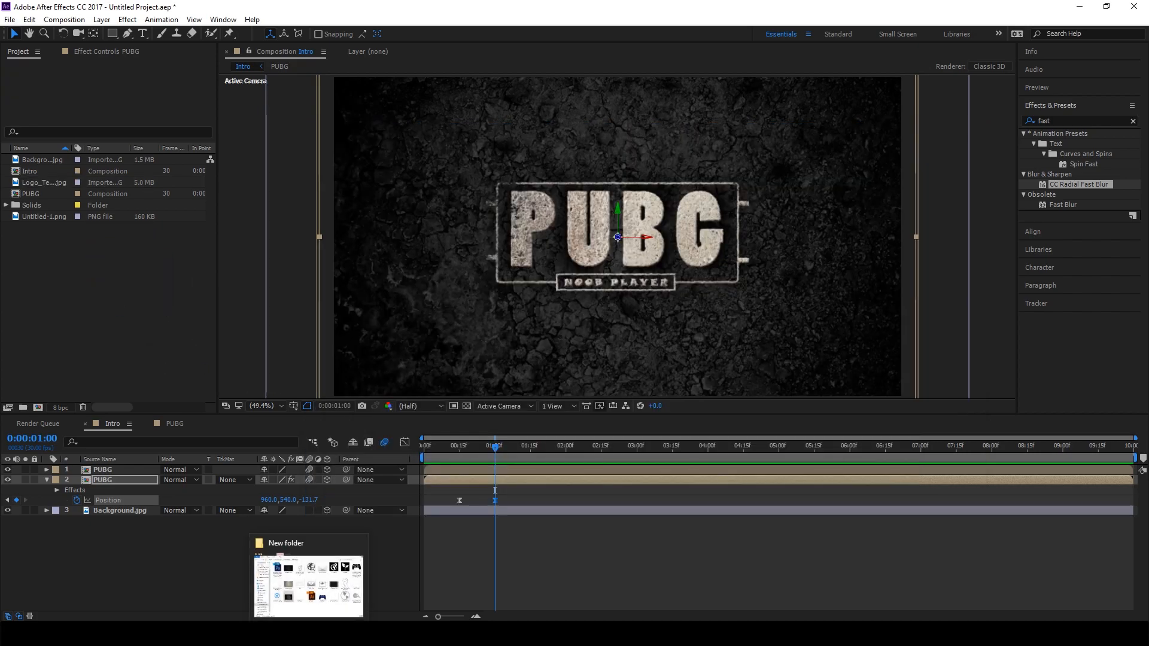
Step: Add Smoke_Explosion.mp4 to the Intro composition between the lower PUBG layer and Background.jpg, and preview it from the start
{"action": "left_click", "coordinate": [120, 482]}
{"action": "key", "text": "u"}
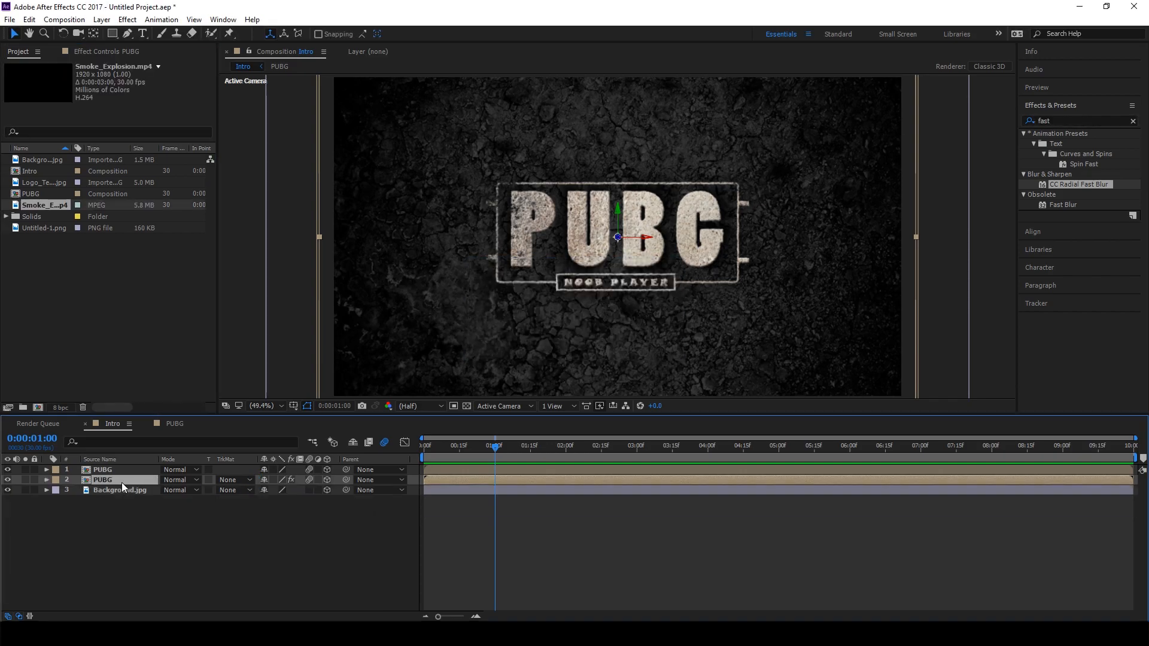
{"action": "left_click_drag", "start_coordinate": [26, 208], "coordinate": [90, 400]}
{"action": "left_click_drag", "start_coordinate": [94, 459], "coordinate": [95, 467]}
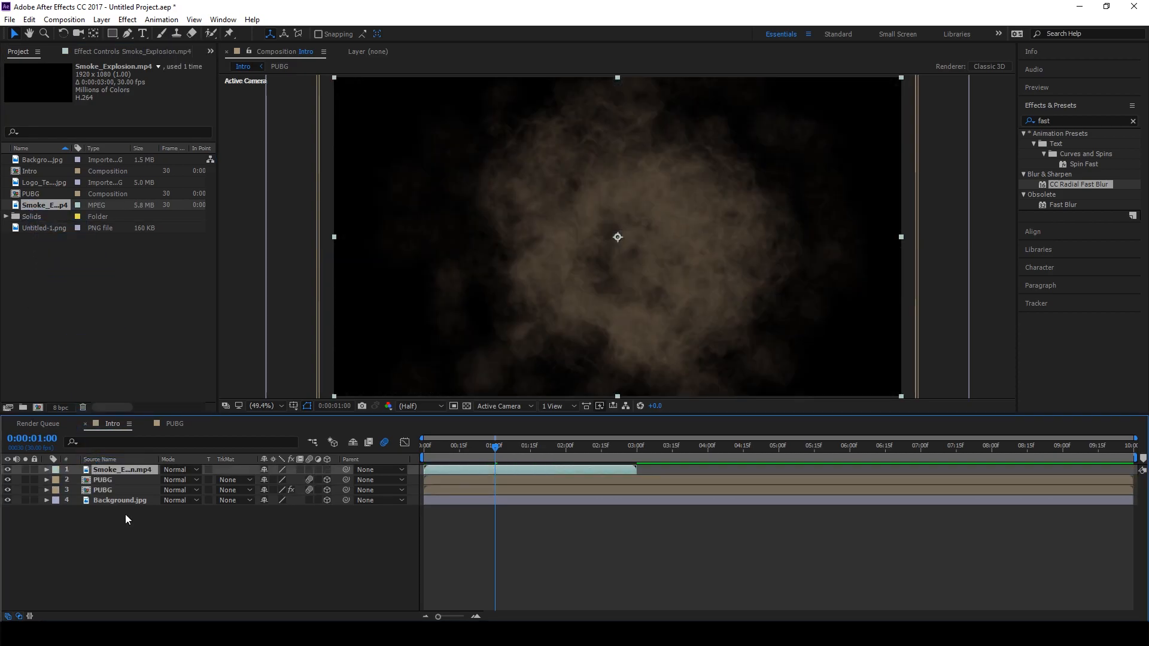
{"action": "left_click_drag", "start_coordinate": [107, 469], "coordinate": [110, 497]}
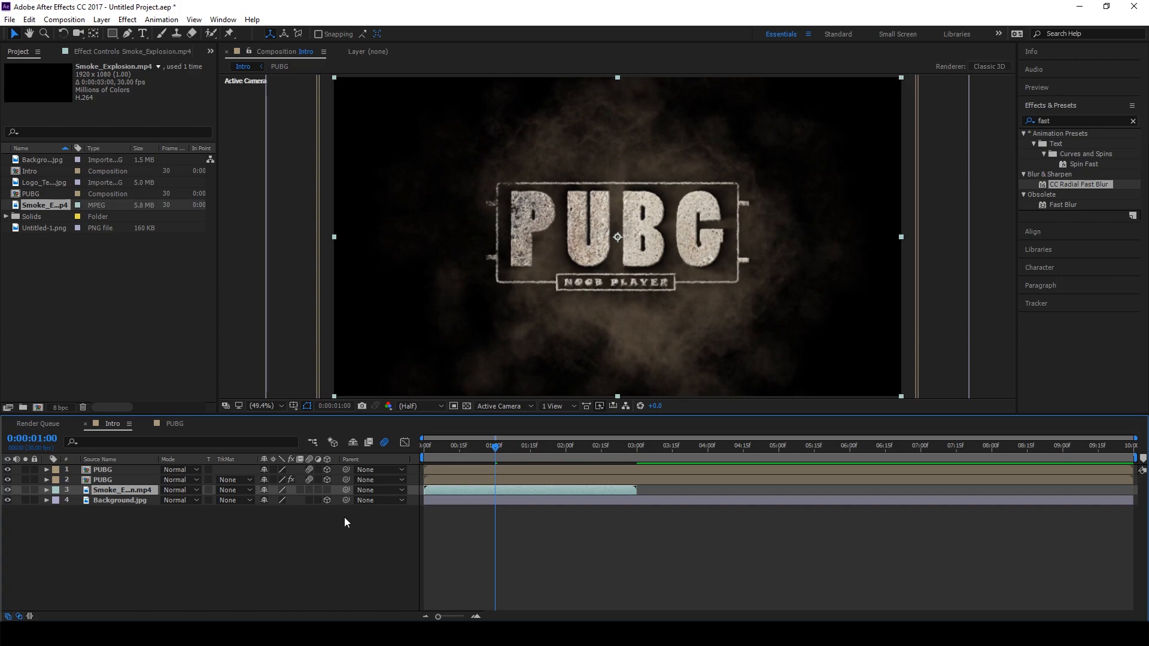
{"action": "left_click_drag", "start_coordinate": [491, 449], "coordinate": [407, 451]}
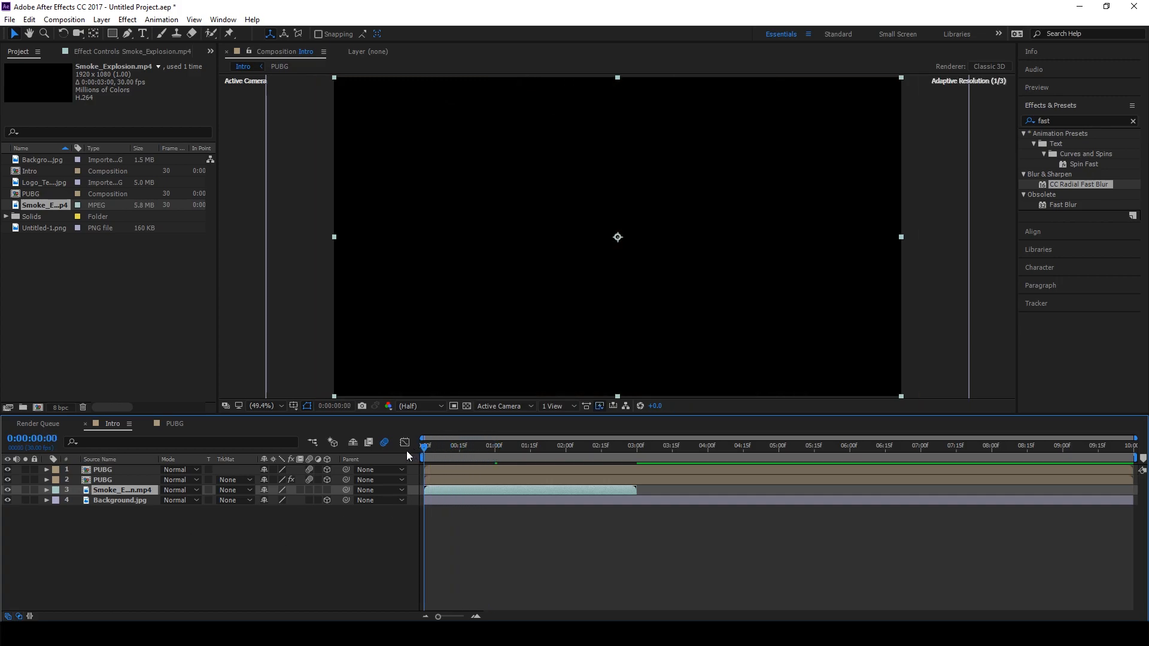
{"action": "key", "text": "space"}
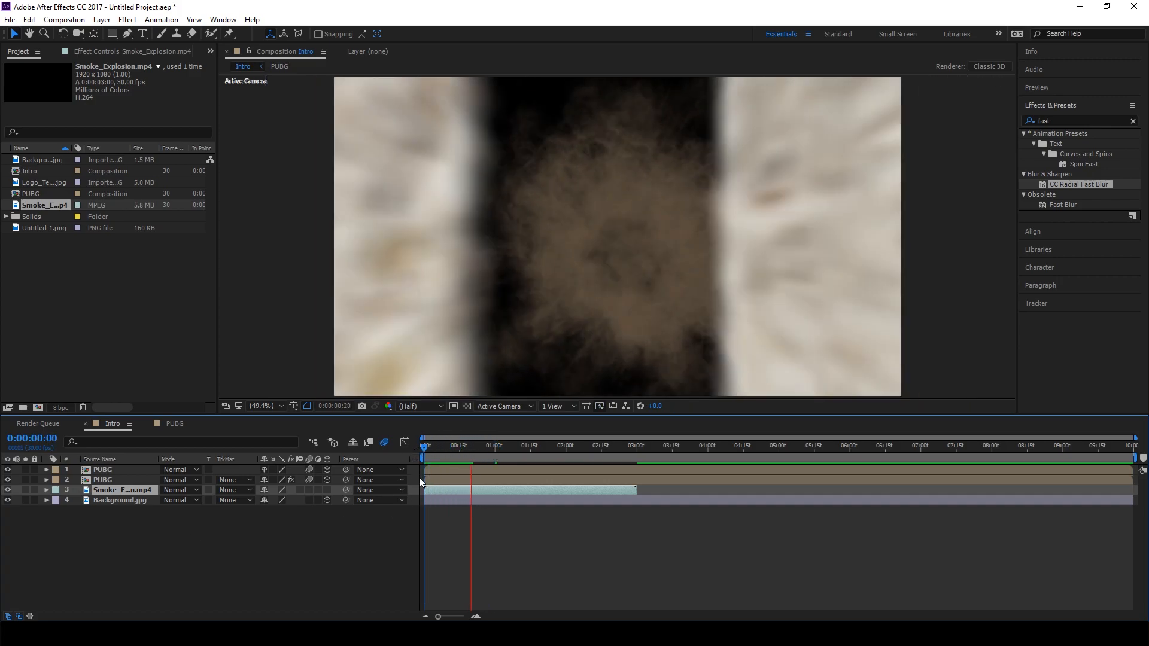
{"action": "key", "text": "space"}
Step: Set the Smoke_Explosion.mp4 layer's blending mode to Screen and preview the composition from the start
{"action": "left_click", "coordinate": [181, 490]}
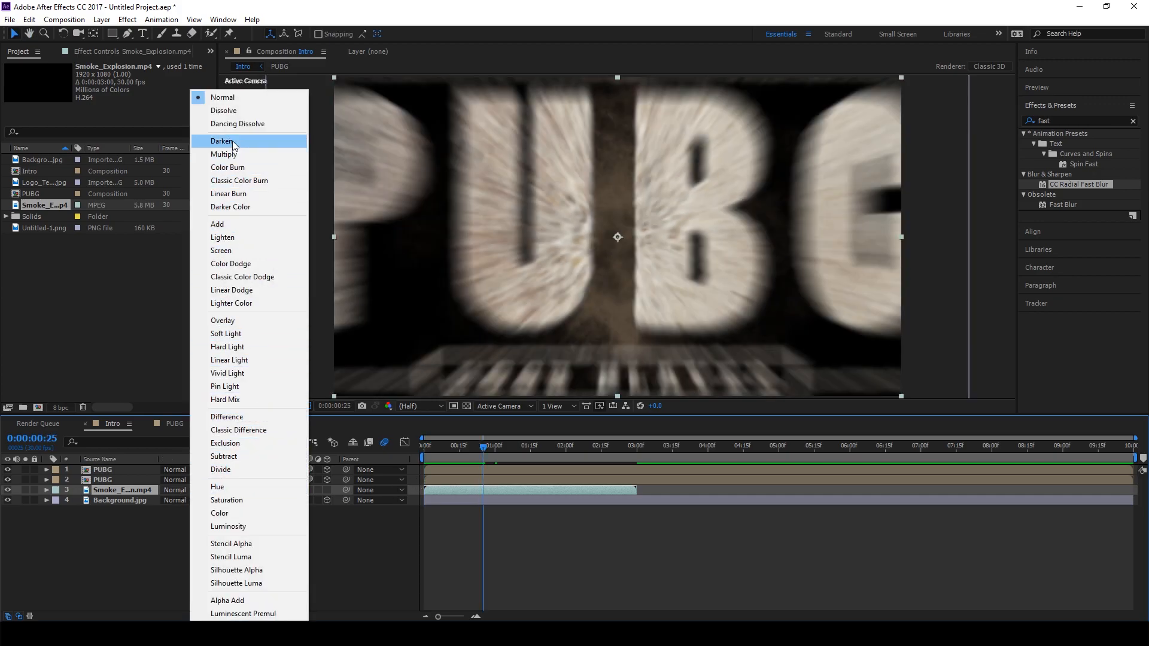
{"action": "left_click", "coordinate": [228, 249]}
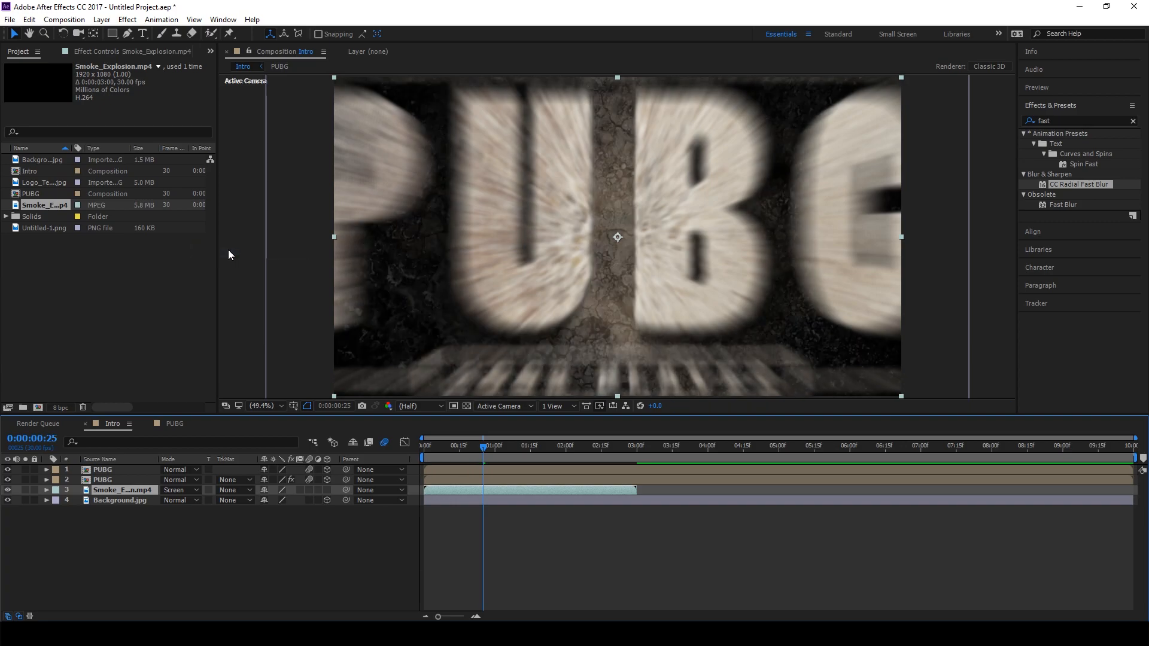
{"action": "key", "text": "space"}
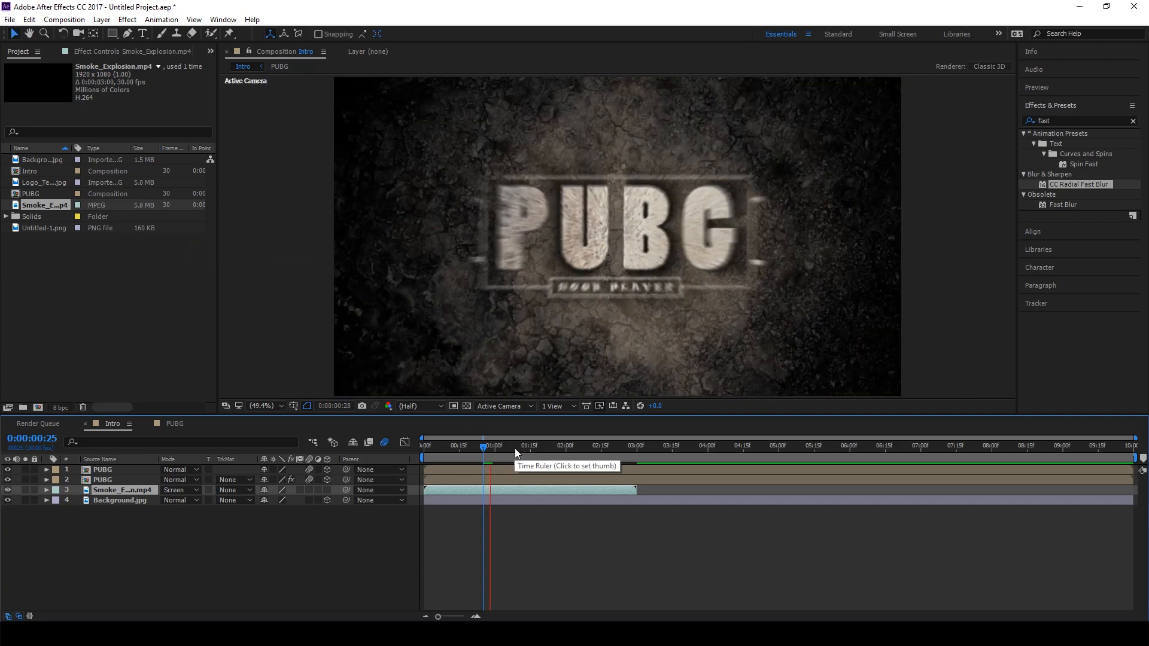
{"action": "key", "text": "space"}
{"action": "left_click_drag", "start_coordinate": [501, 446], "coordinate": [411, 478]}
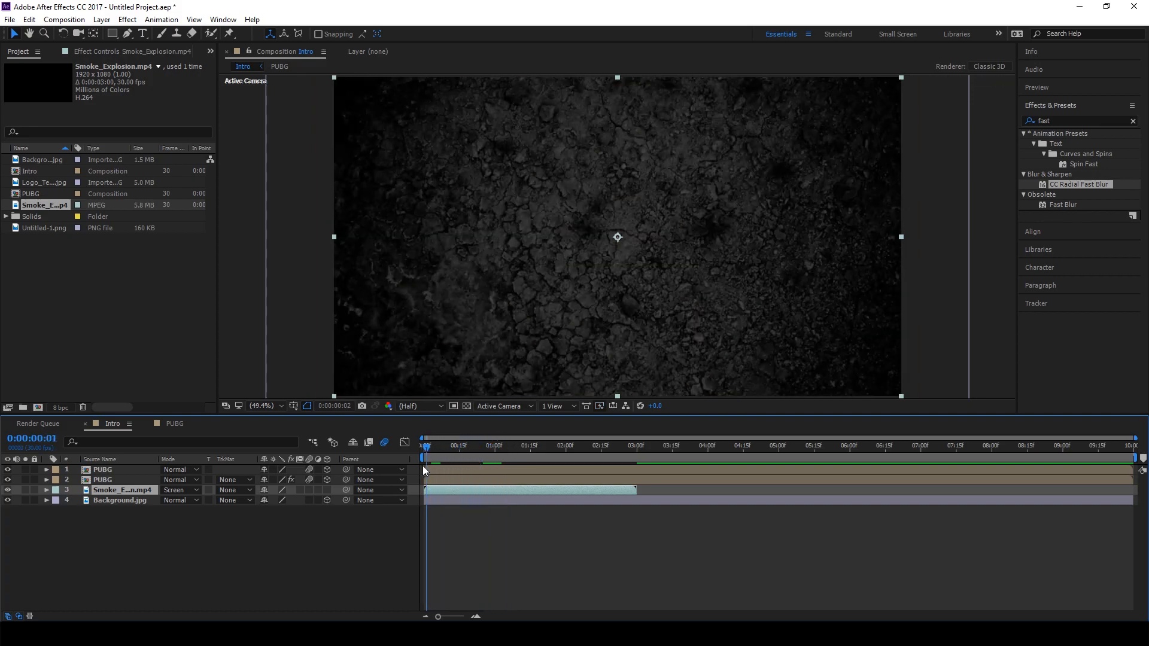
{"action": "key", "text": "space"}
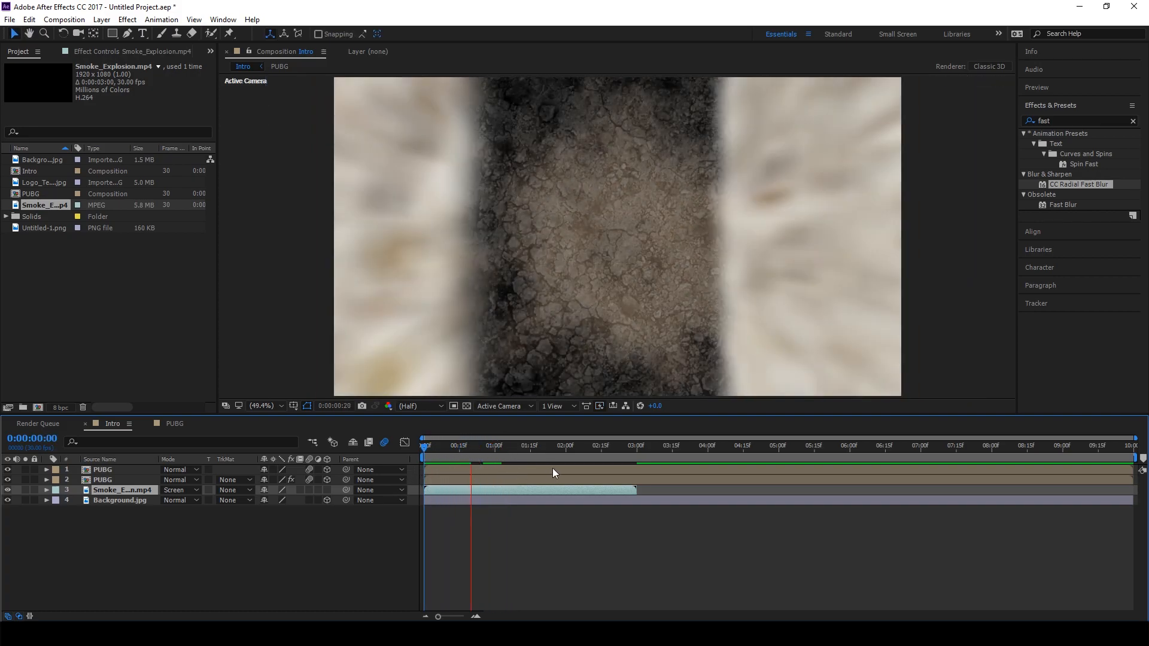
{"action": "key", "text": "space"}
Step: Shift the Smoke_Explosion.mp4 layer to start at about 0:00:00:19 and preview the composition from the start
{"action": "left_click_drag", "start_coordinate": [475, 447], "coordinate": [492, 448]}
{"action": "left_click_drag", "start_coordinate": [433, 487], "coordinate": [411, 461]}
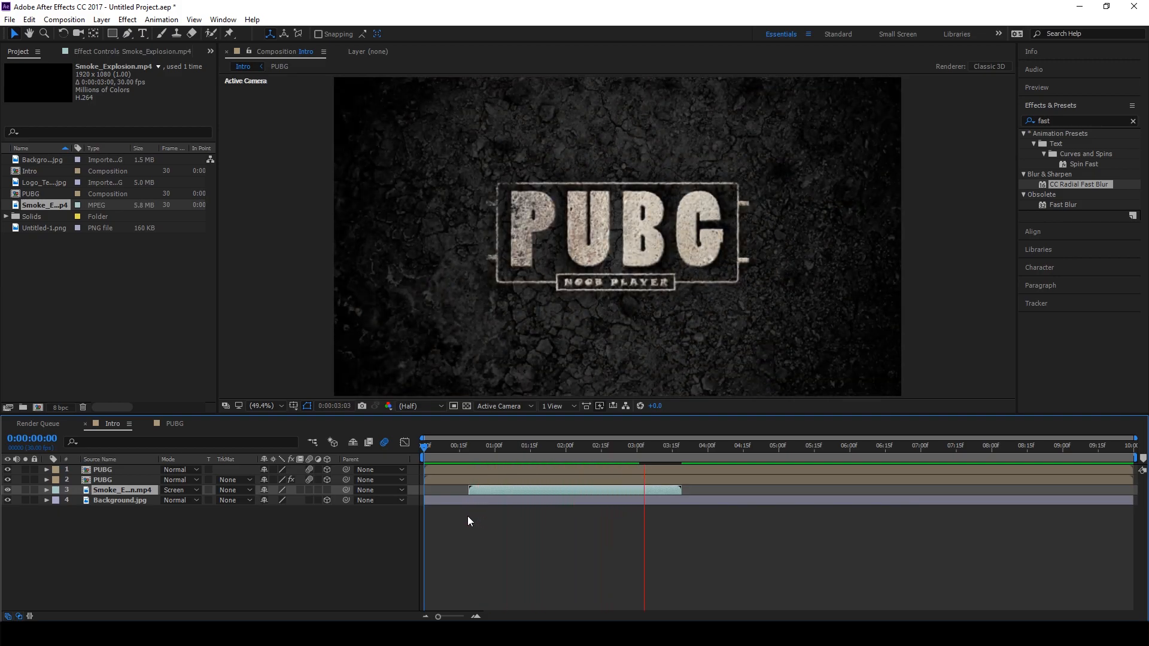
{"action": "key", "text": "space"}
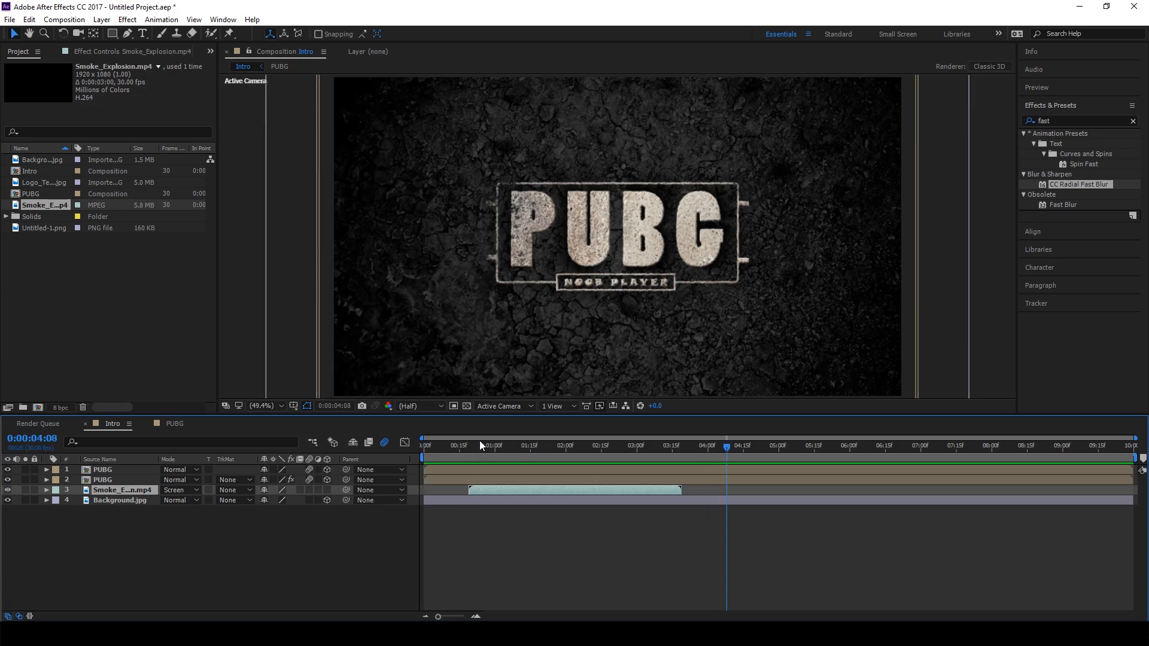
Step: Replay the Intro composition from the start several times to check the smoke's timing against the logo slam
{"action": "left_click", "coordinate": [426, 449]}
{"action": "key", "text": "space"}
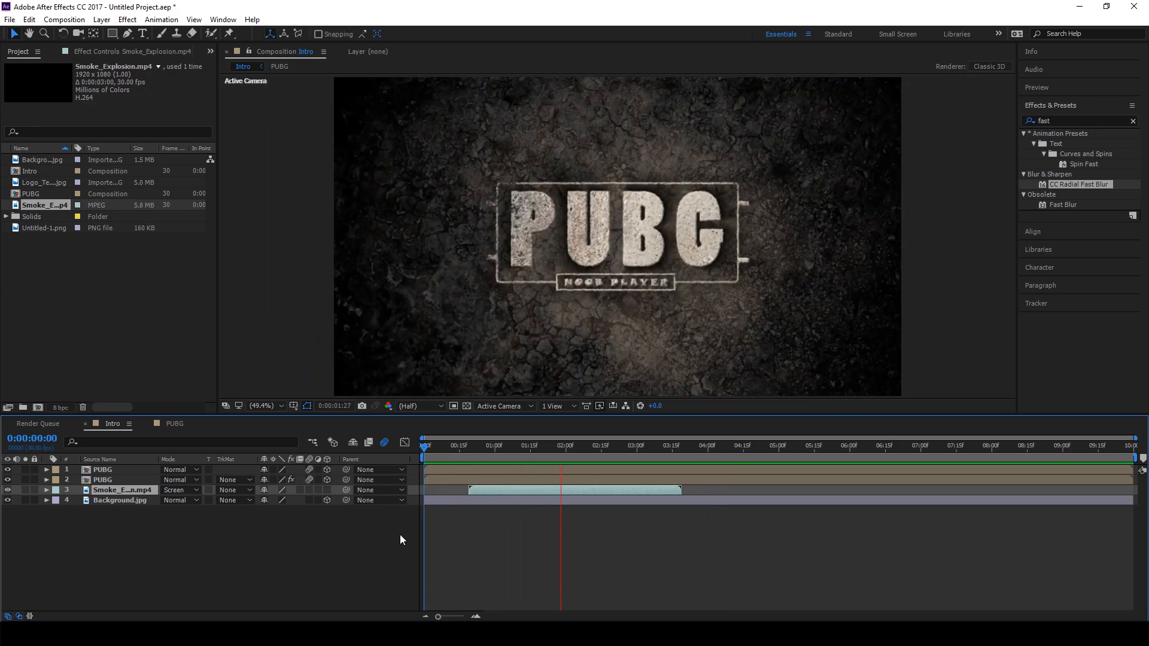
{"action": "key", "text": "space"}
{"action": "key", "text": "space"}
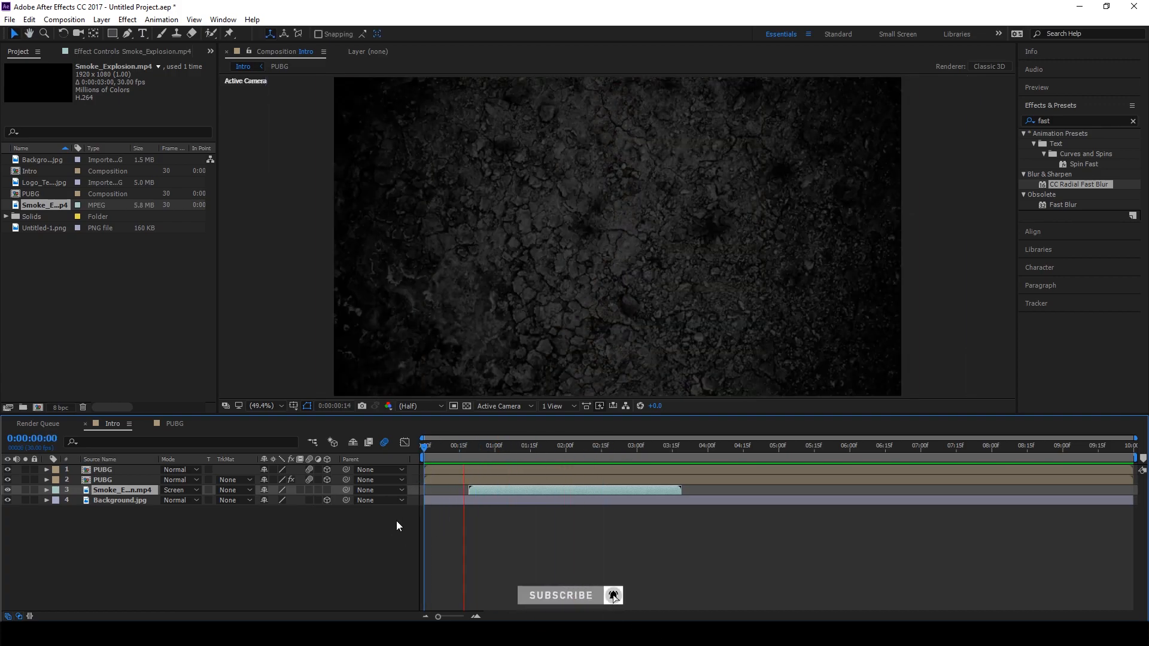
{"action": "left_click", "coordinate": [570, 446]}
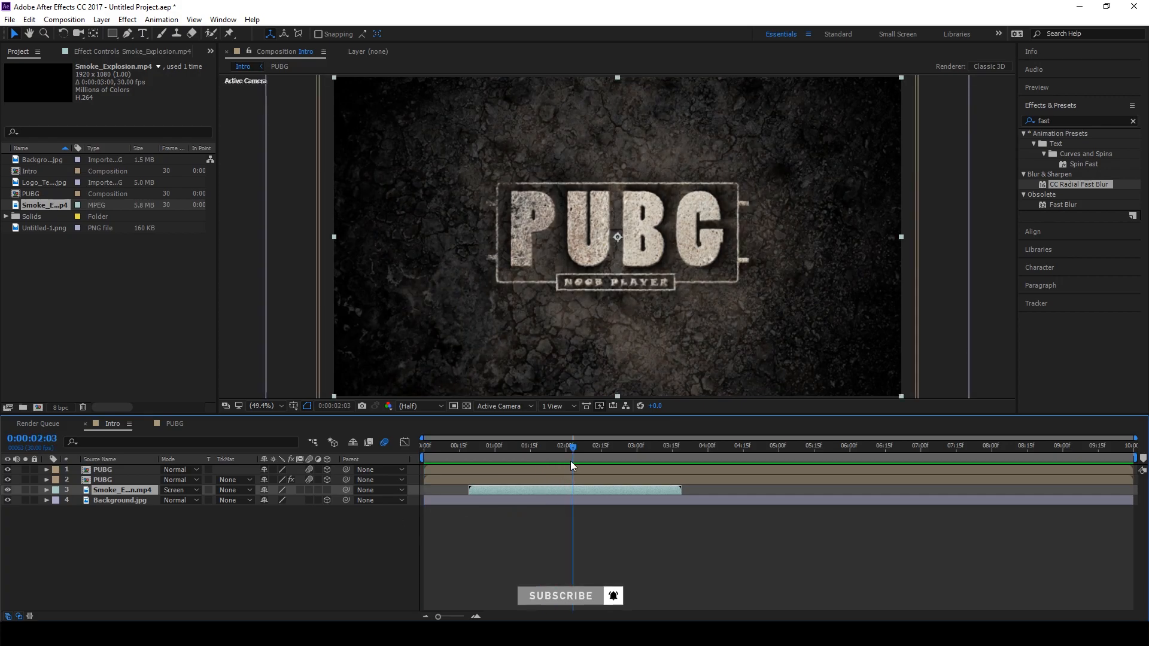
{"action": "left_click_drag", "start_coordinate": [571, 447], "coordinate": [419, 472]}
{"action": "key", "text": "space"}
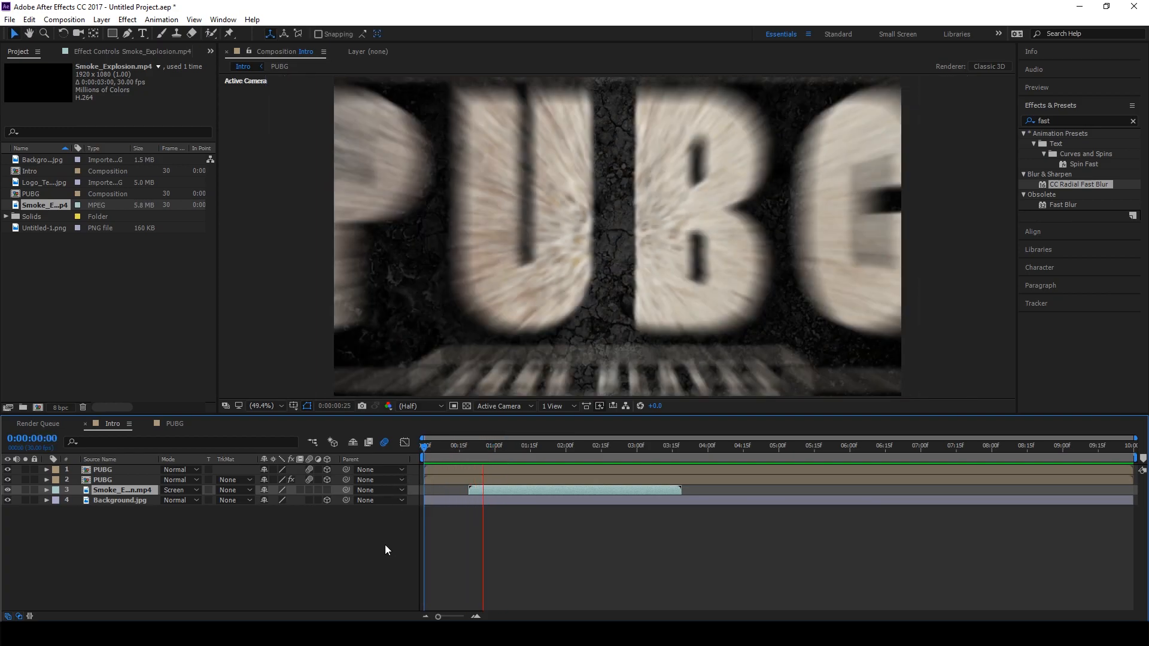
{"action": "left_click", "coordinate": [620, 453]}
{"action": "left_click_drag", "start_coordinate": [614, 449], "coordinate": [422, 482]}
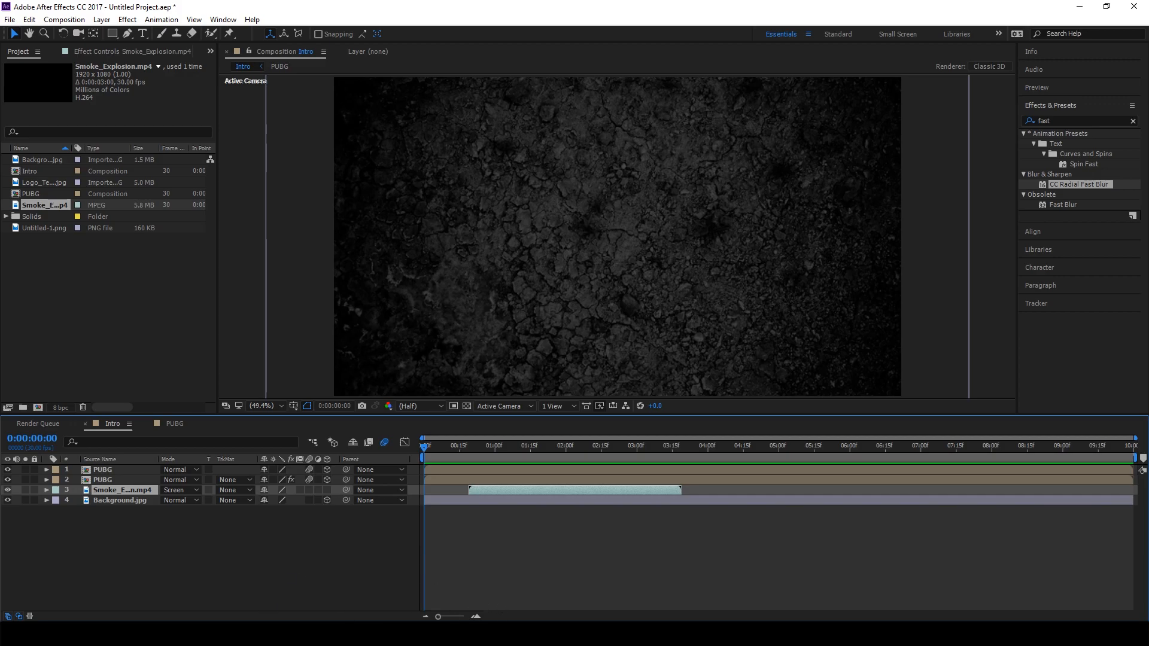
Step: Import the Particle Dust video from New folder into the project
{"action": "key", "text": "alt+Tab"}
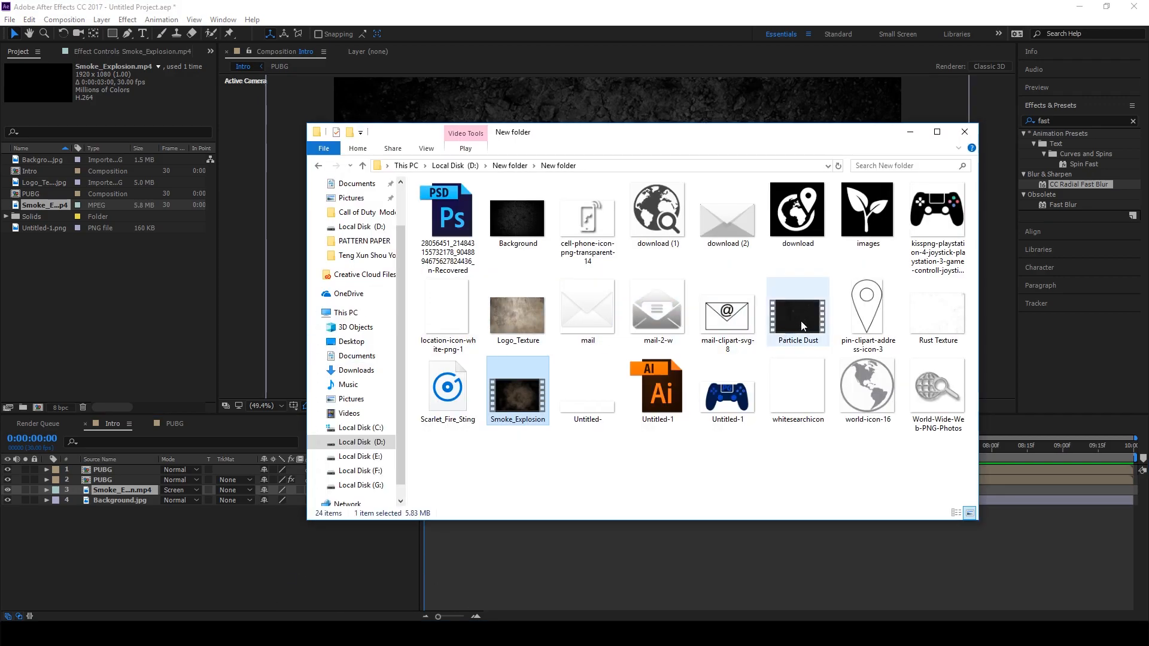
{"action": "left_click_drag", "start_coordinate": [803, 326], "coordinate": [98, 346]}
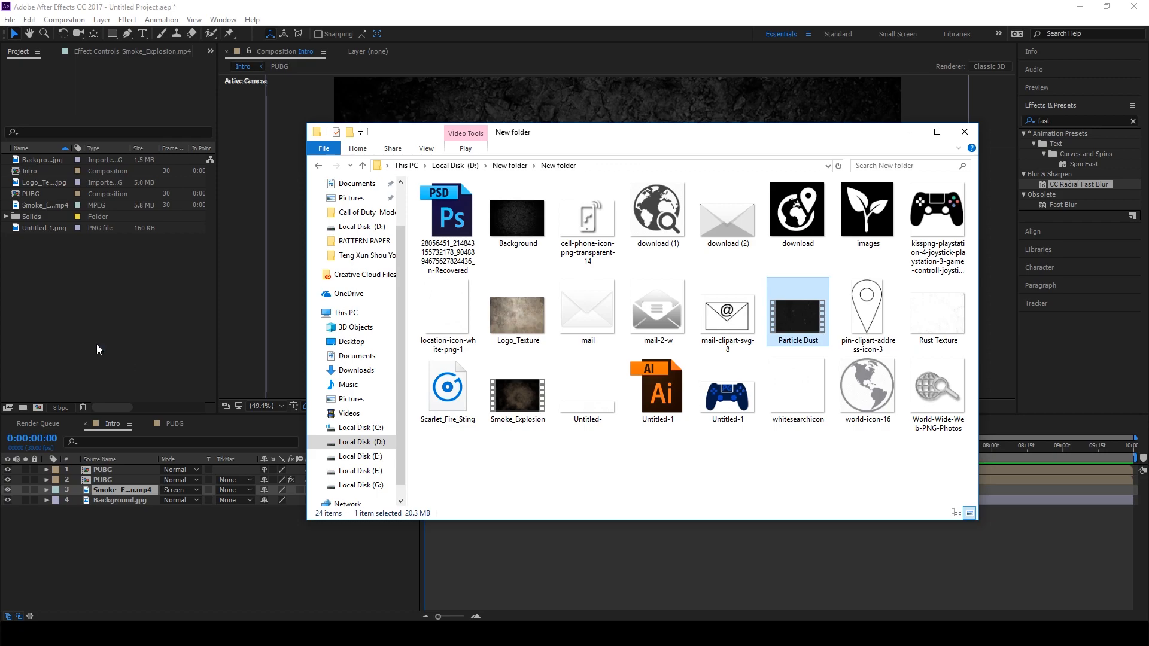
{"action": "key", "text": "alt+Tab"}
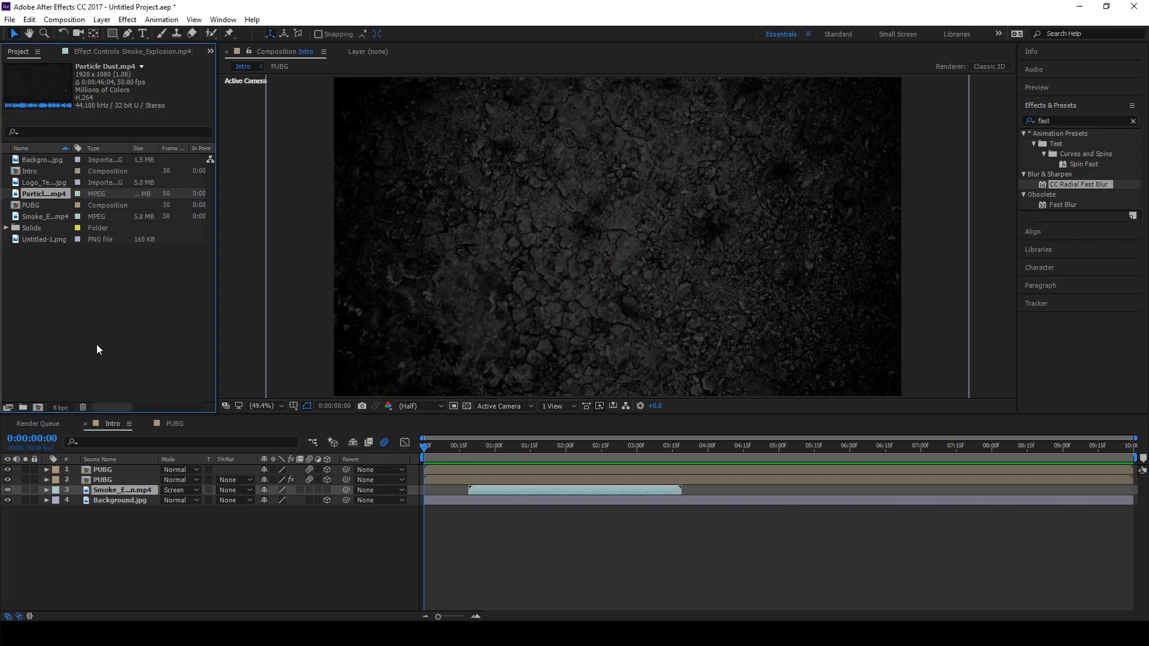
Step: Add Particle Dust.mp4 above all layers in the Intro composition and scale it to 124%
{"action": "left_click_drag", "start_coordinate": [34, 194], "coordinate": [111, 468]}
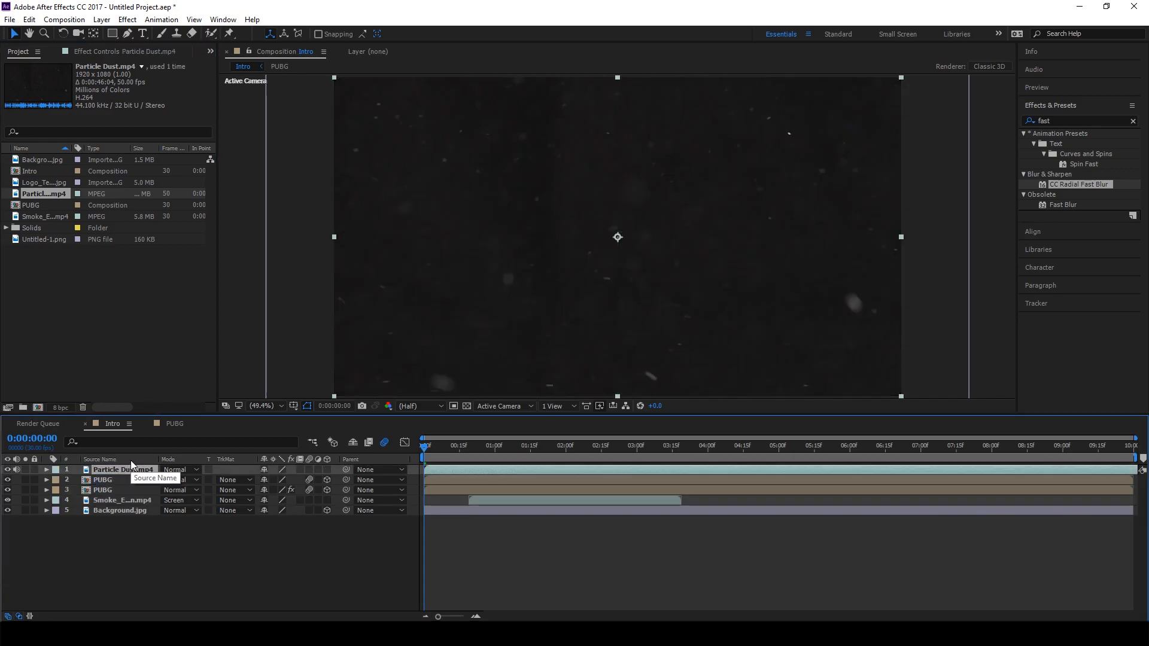
{"action": "key", "text": "s"}
{"action": "left_click_drag", "start_coordinate": [296, 483], "coordinate": [311, 481]}
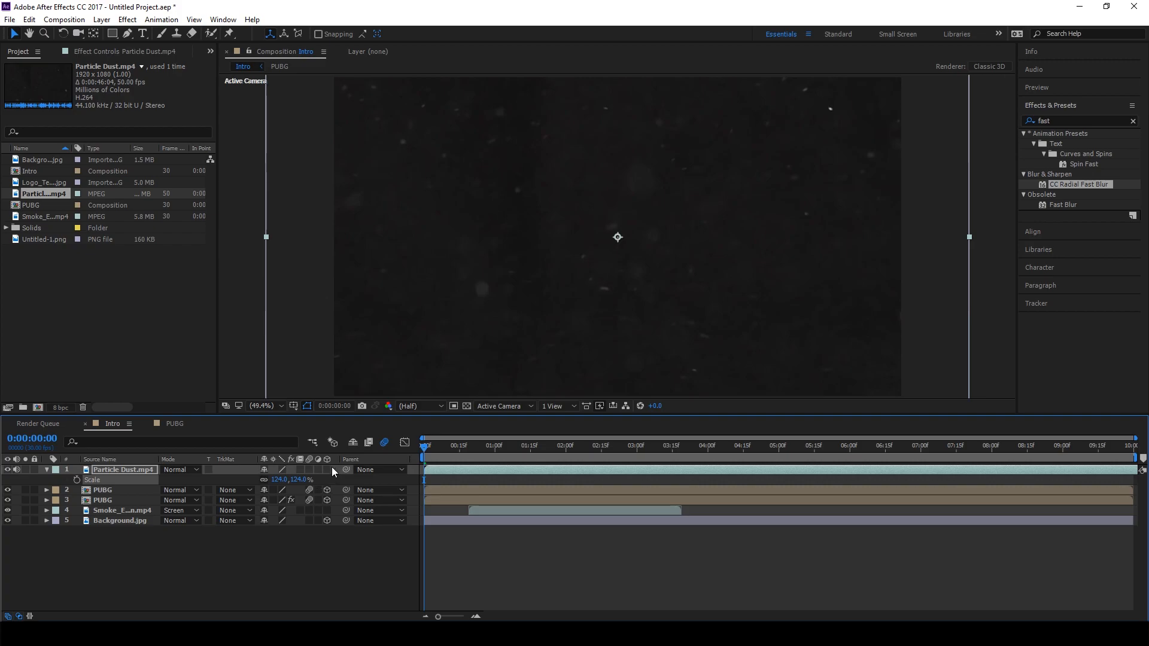
Step: Apply the Levels effect to the Particle Dust.mp4 layer and set its Input Black to 19
{"action": "left_click", "coordinate": [1061, 120]}
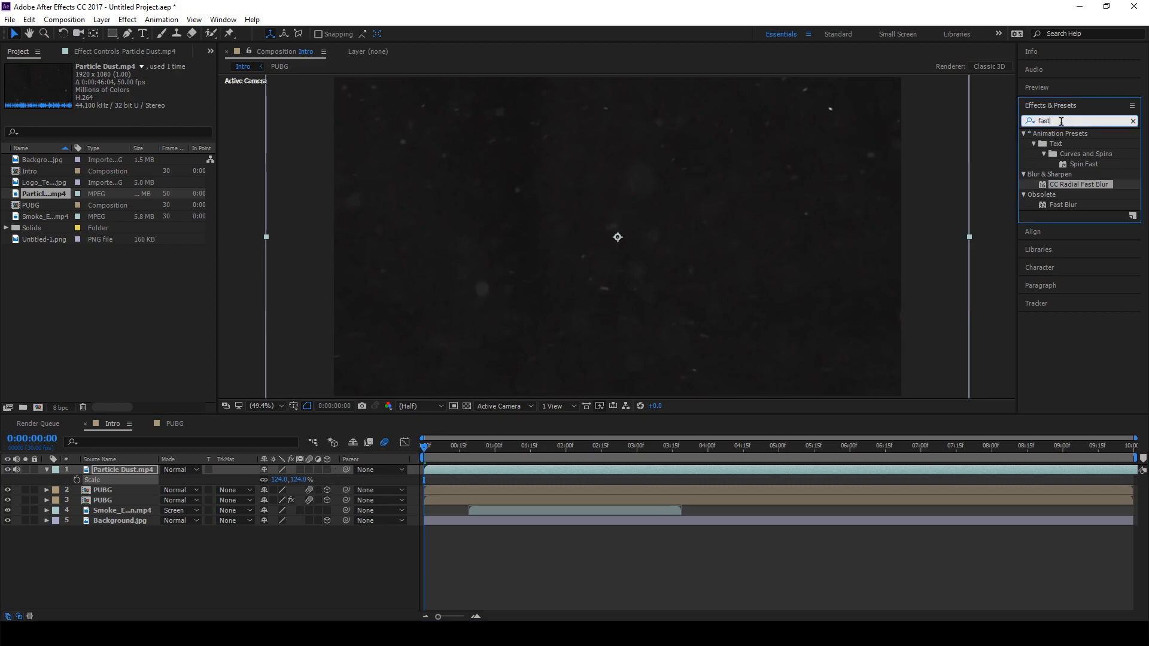
{"action": "key", "text": "BackSpace"}
{"action": "key", "text": "BackSpace"}
{"action": "key", "text": "BackSpace"}
{"action": "type", "text": "level"}
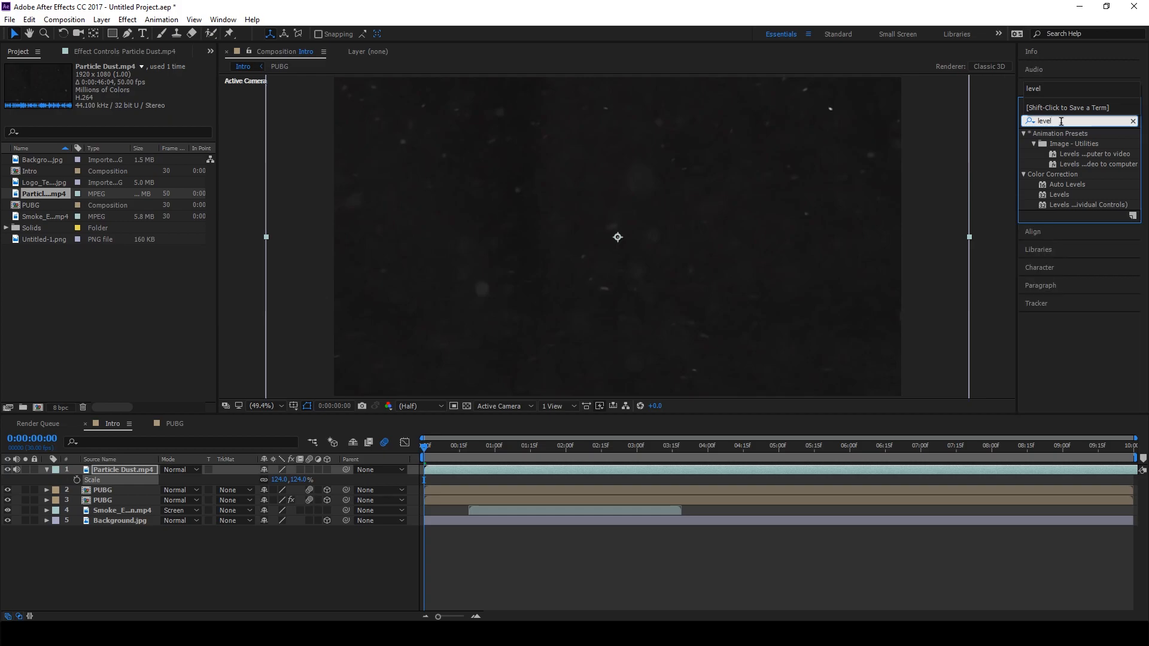
{"action": "double_click", "coordinate": [1062, 193]}
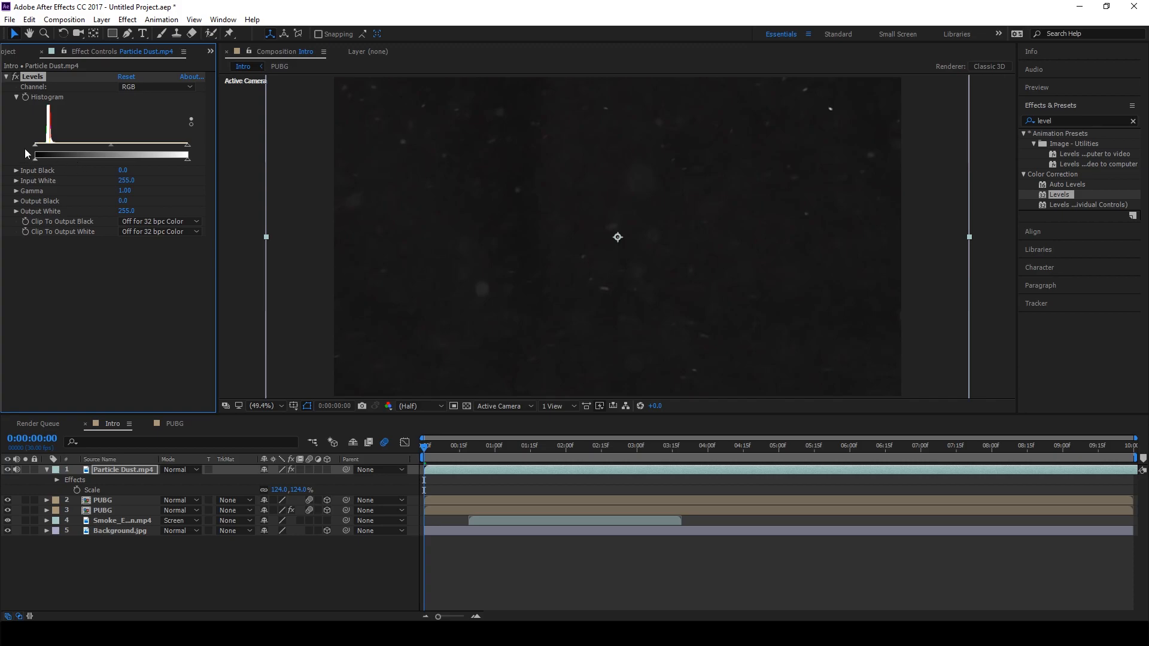
{"action": "left_click_drag", "start_coordinate": [35, 145], "coordinate": [51, 146]}
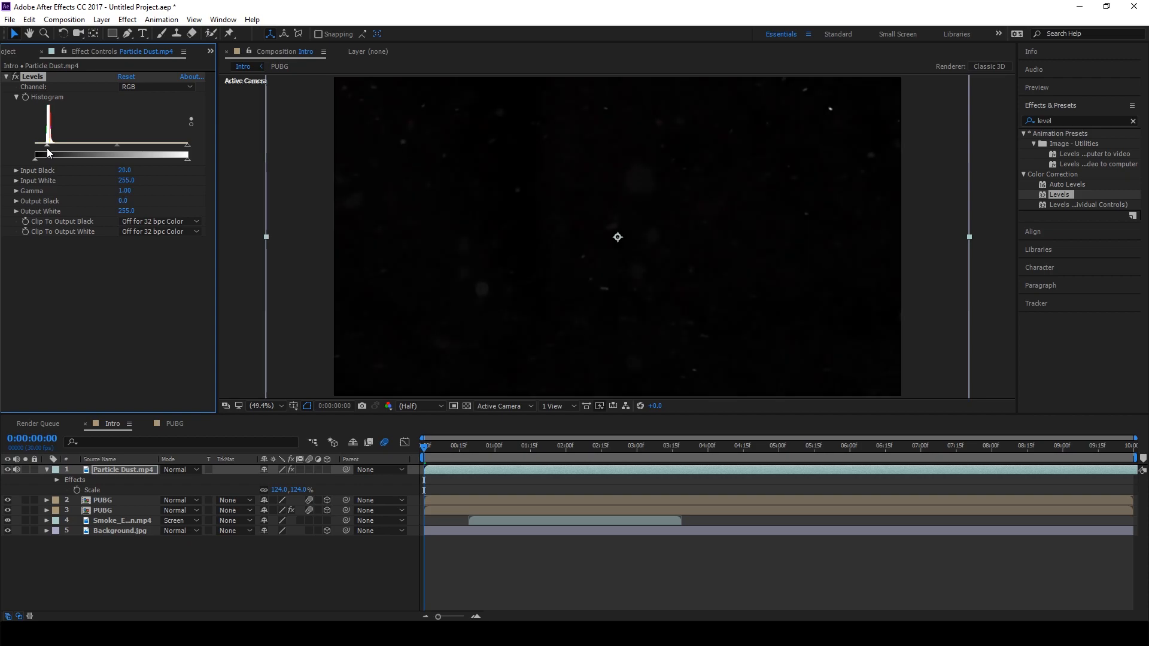
Step: Set the Particle Dust.mp4 layer's blending mode to Screen, make it a 3D layer and collapse its properties
{"action": "left_click", "coordinate": [174, 469]}
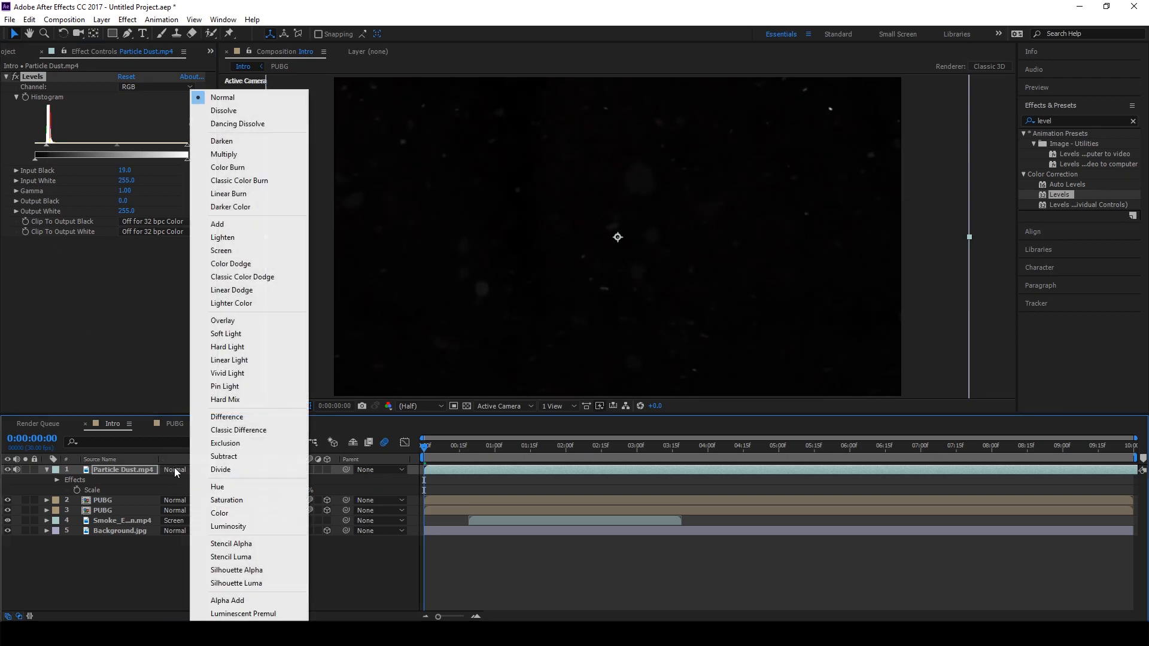
{"action": "left_click", "coordinate": [220, 250]}
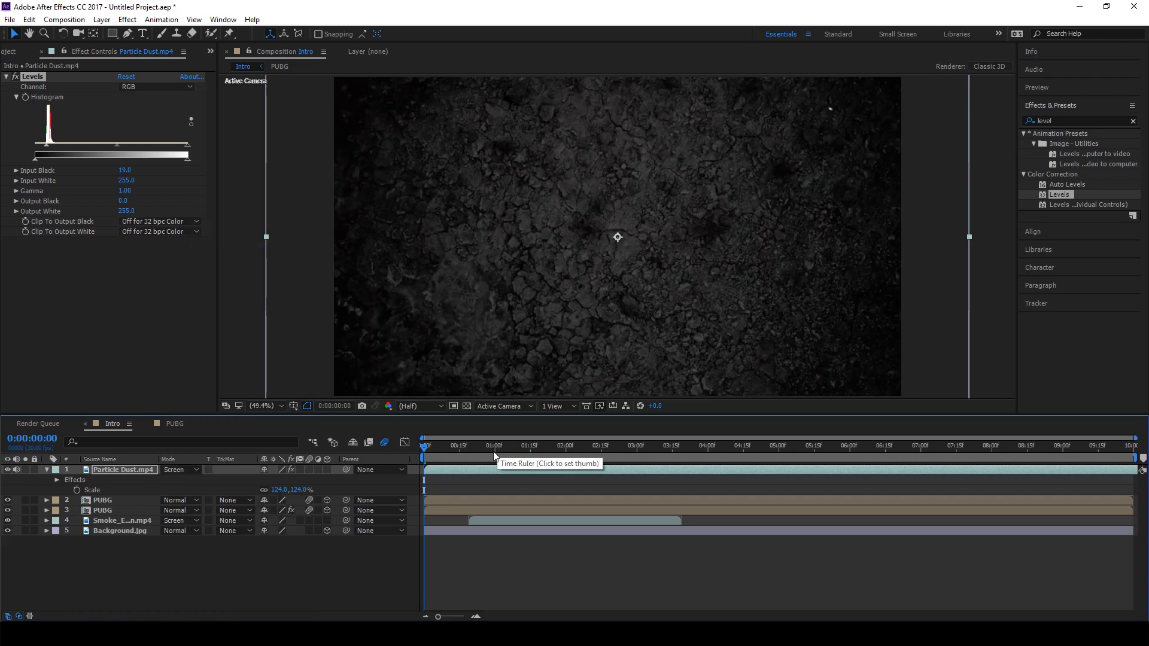
{"action": "left_click", "coordinate": [327, 469]}
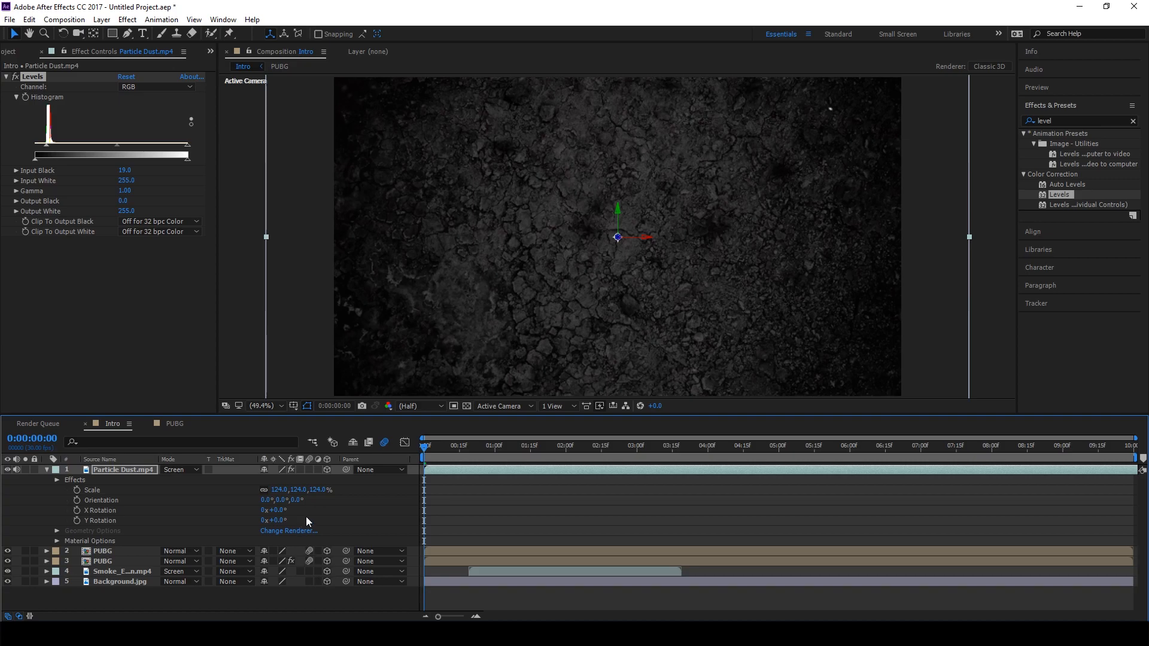
{"action": "key", "text": "u"}
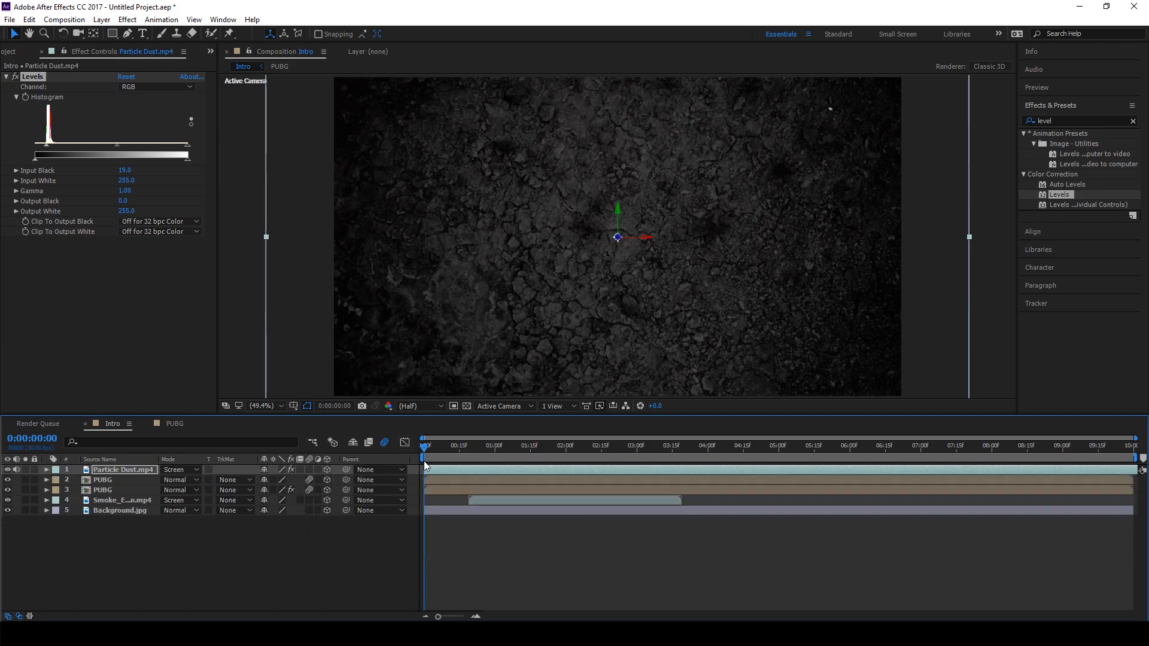
Step: Preview the Intro composition from the start to check the dust particles over the logo
{"action": "left_click_drag", "start_coordinate": [422, 452], "coordinate": [406, 471]}
{"action": "key", "text": "space"}
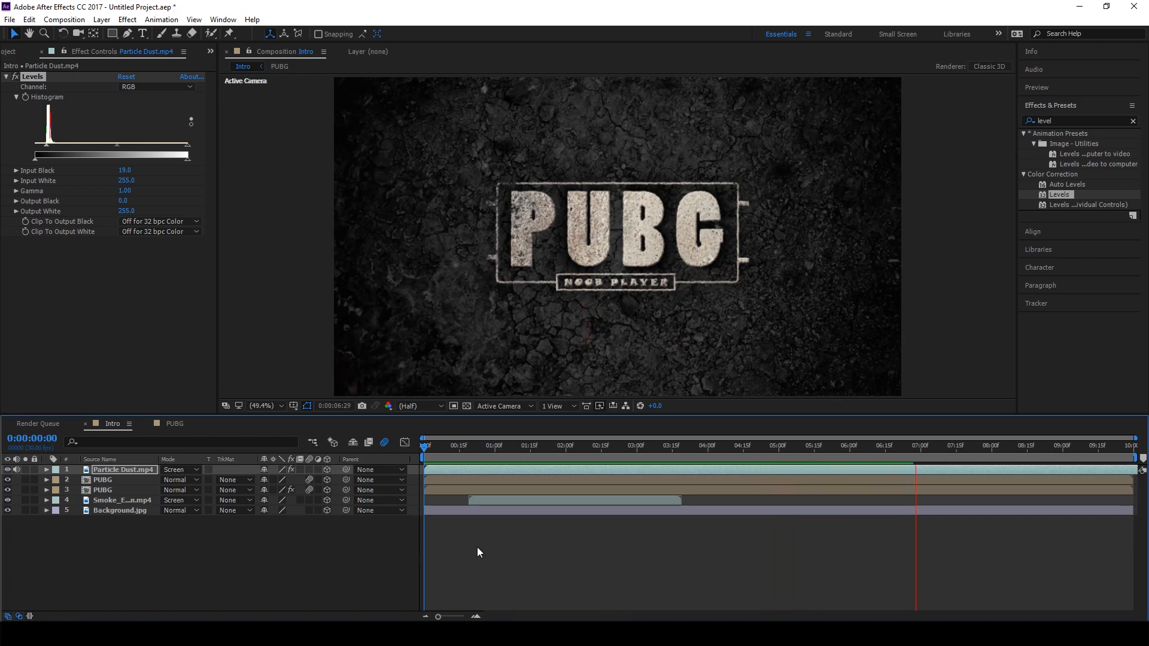
{"action": "key", "text": "space"}
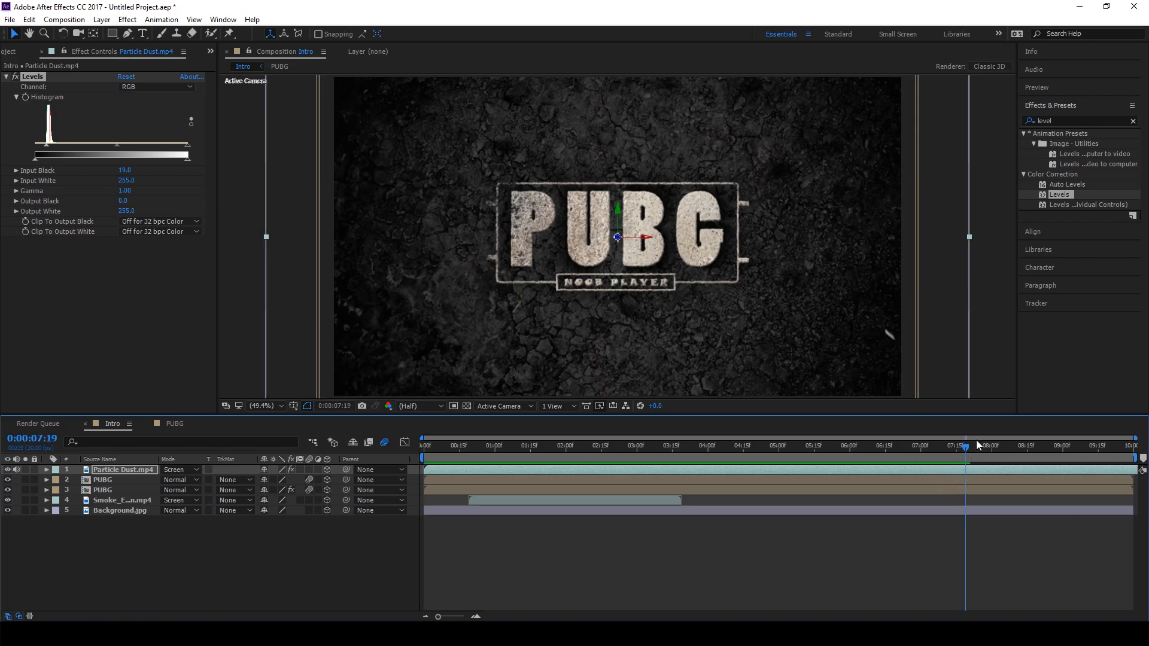
Step: End the work area at 0:00:07:15, preview the shortened range from the start and return to 0:00:00:00
{"action": "left_click_drag", "start_coordinate": [968, 443], "coordinate": [957, 447]}
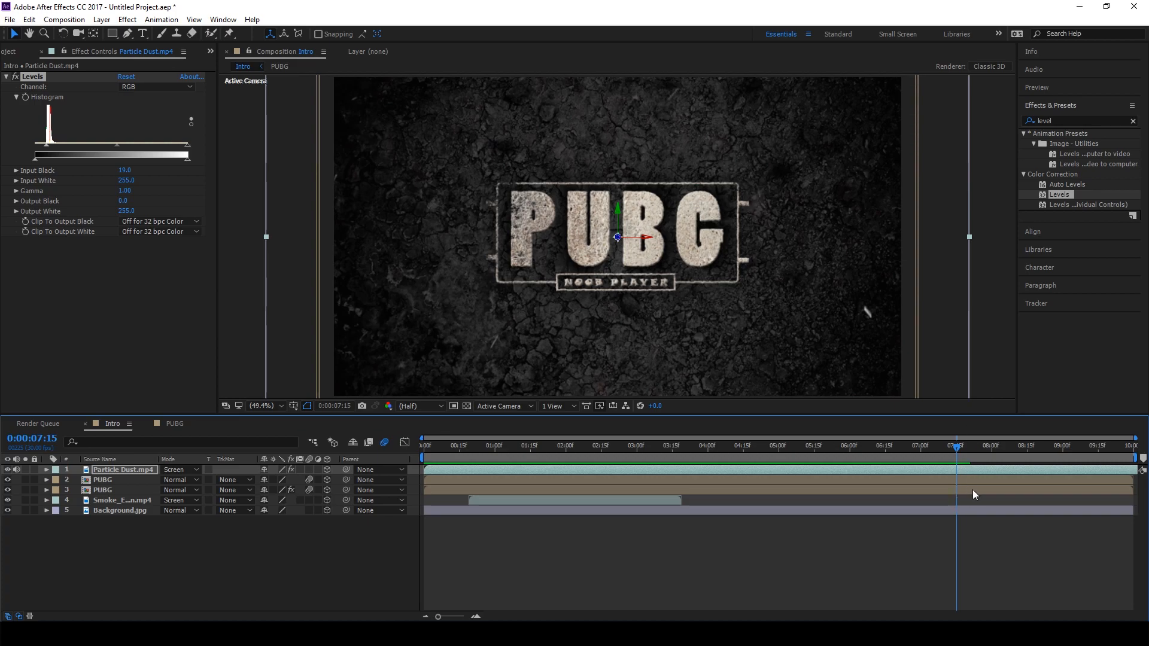
{"action": "key", "text": "n"}
{"action": "key", "text": "Page_Up"}
{"action": "key", "text": "Page_Up"}
{"action": "key", "text": "Page_Up"}
{"action": "key", "text": "Page_Up"}
{"action": "key", "text": "Page_Up"}
{"action": "key", "text": "Home"}
{"action": "key", "text": "space"}
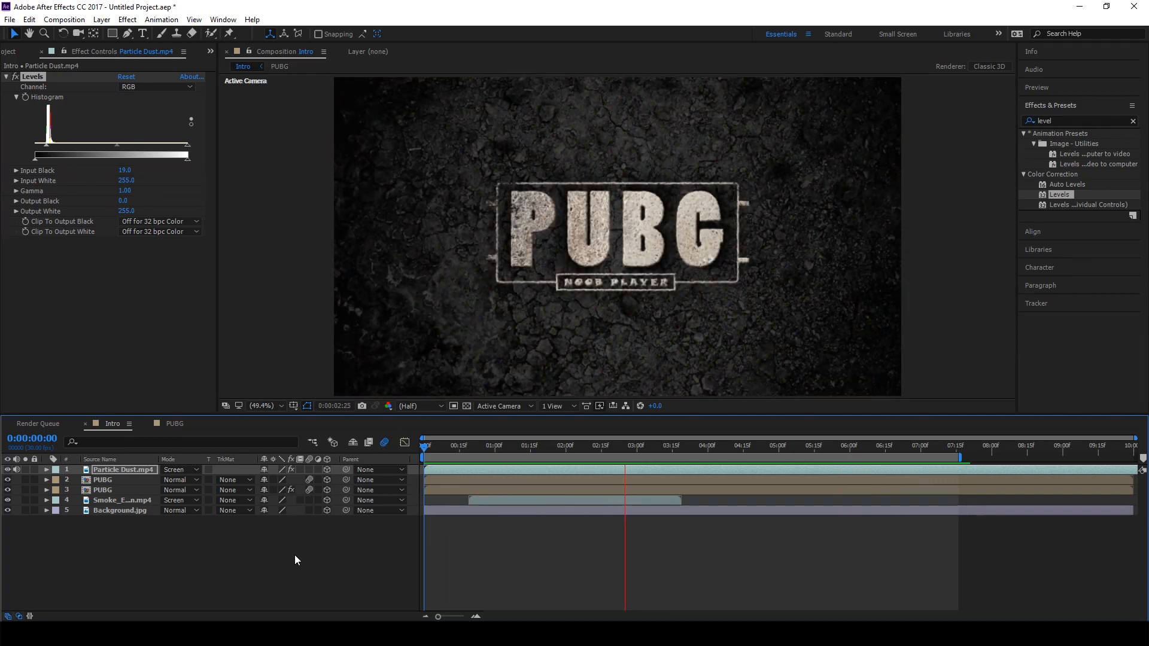
{"action": "left_click", "coordinate": [555, 508]}
{"action": "left_click_drag", "start_coordinate": [789, 450], "coordinate": [422, 495]}
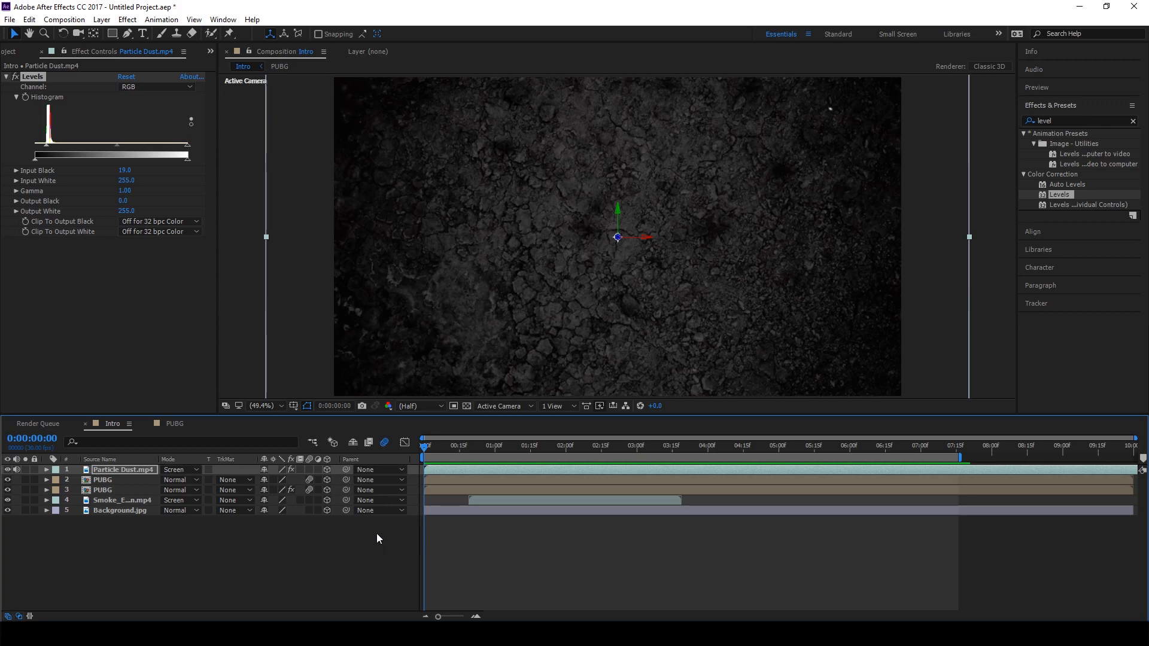
Step: Create a composition-sized solid layer in dark blue #04152E in the Intro composition
{"action": "right_click", "coordinate": [200, 571]}
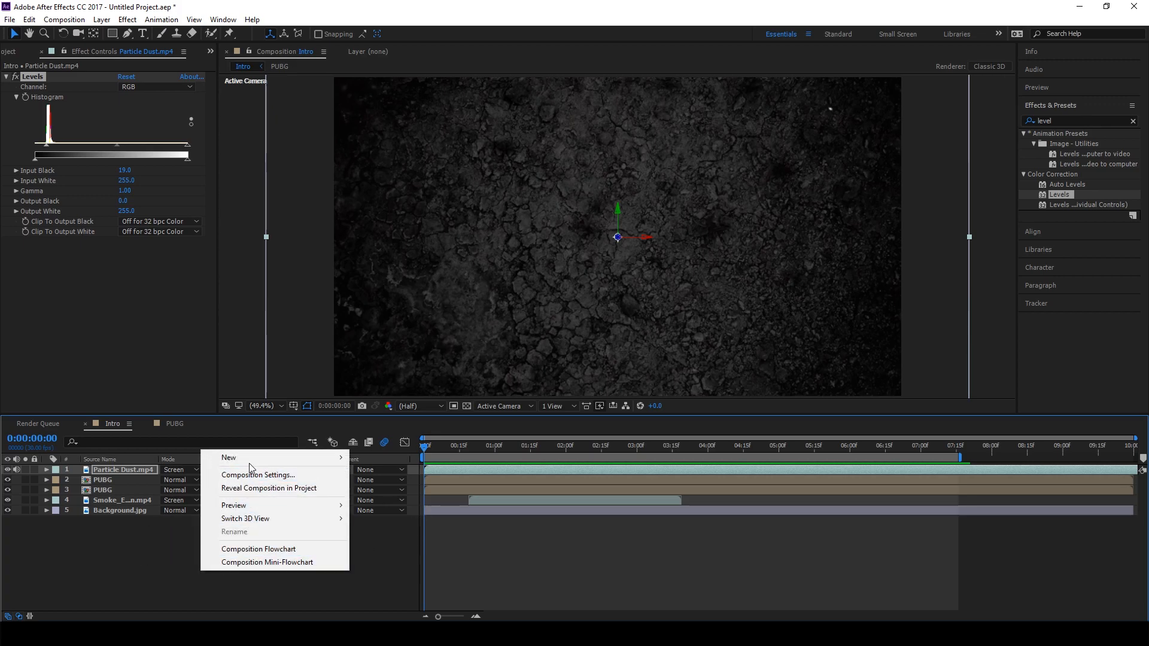
{"action": "mouse_move", "coordinate": [248, 457]}
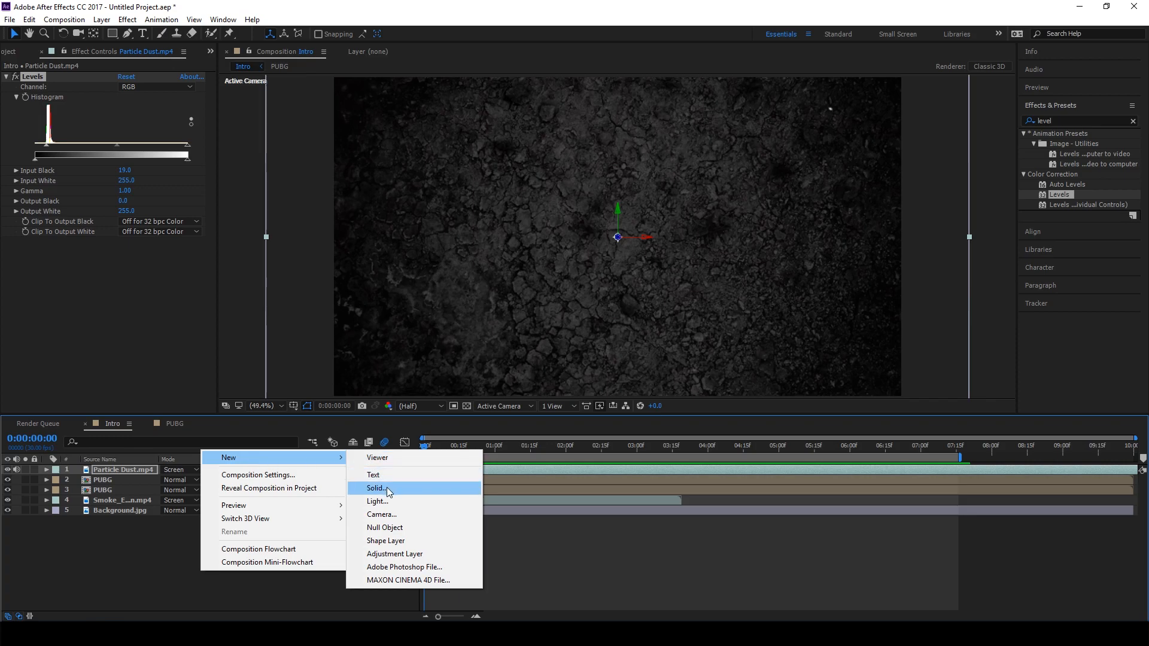
{"action": "left_click", "coordinate": [414, 491]}
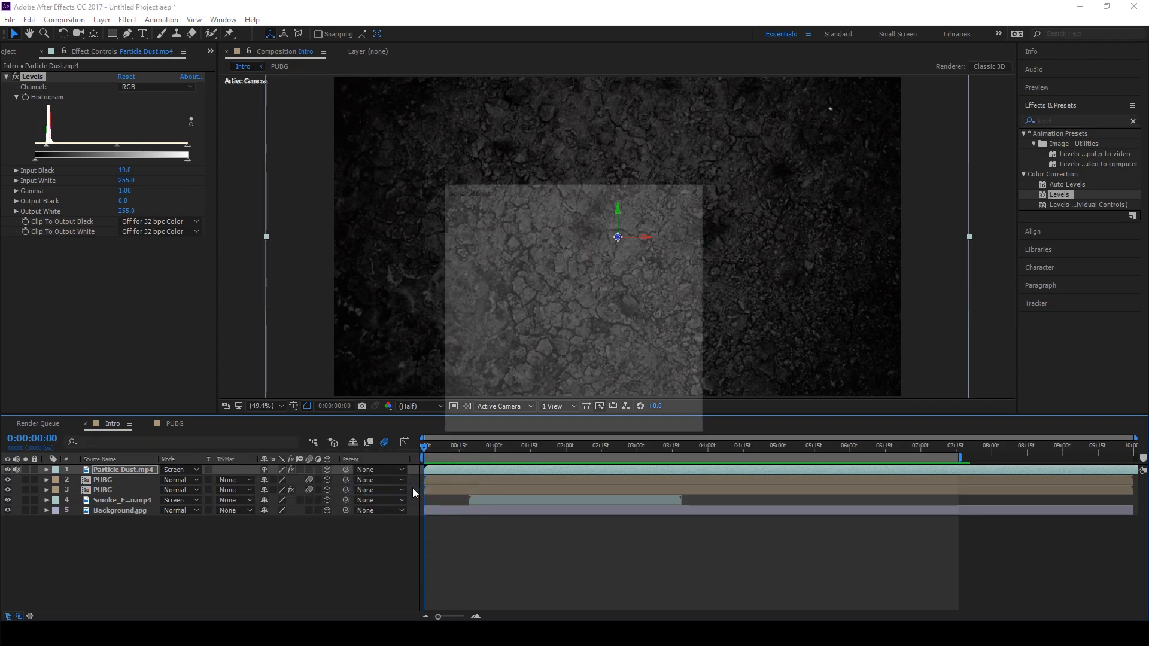
{"action": "left_click", "coordinate": [568, 389]}
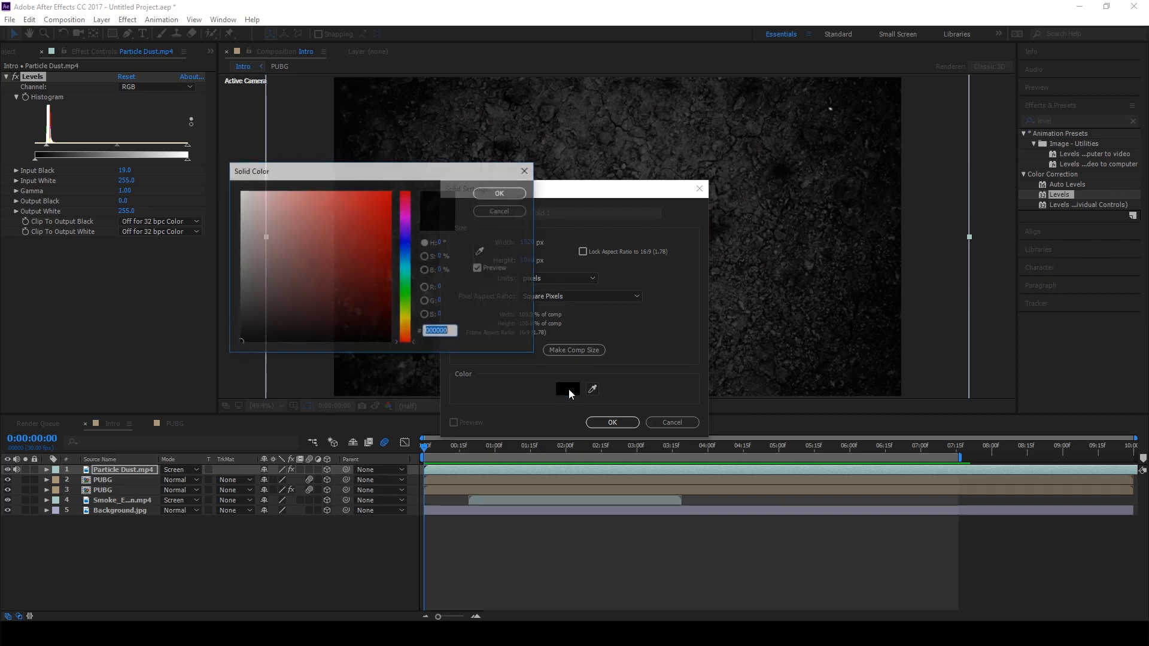
{"action": "mouse_move", "coordinate": [403, 247]}
{"action": "left_mouse_down"}
{"action": "mouse_move", "coordinate": [408, 259]}
{"action": "mouse_move", "coordinate": [406, 248]}
{"action": "mouse_move", "coordinate": [380, 271]}
{"action": "mouse_move", "coordinate": [379, 315]}
{"action": "left_mouse_up"}
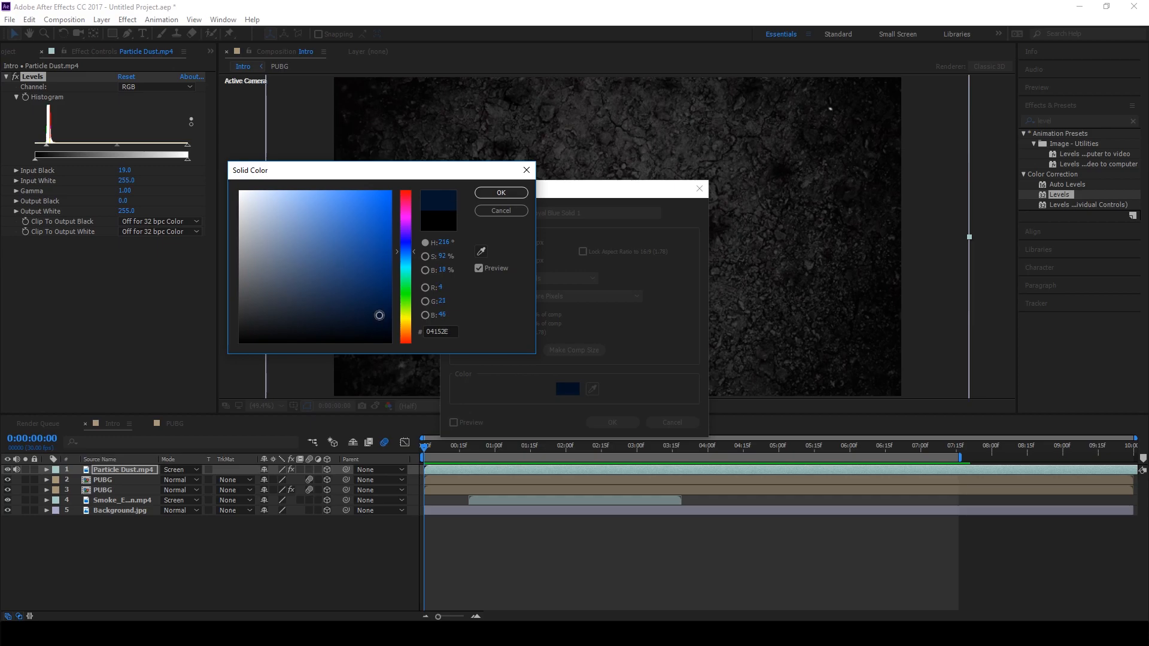
{"action": "left_click", "coordinate": [501, 193]}
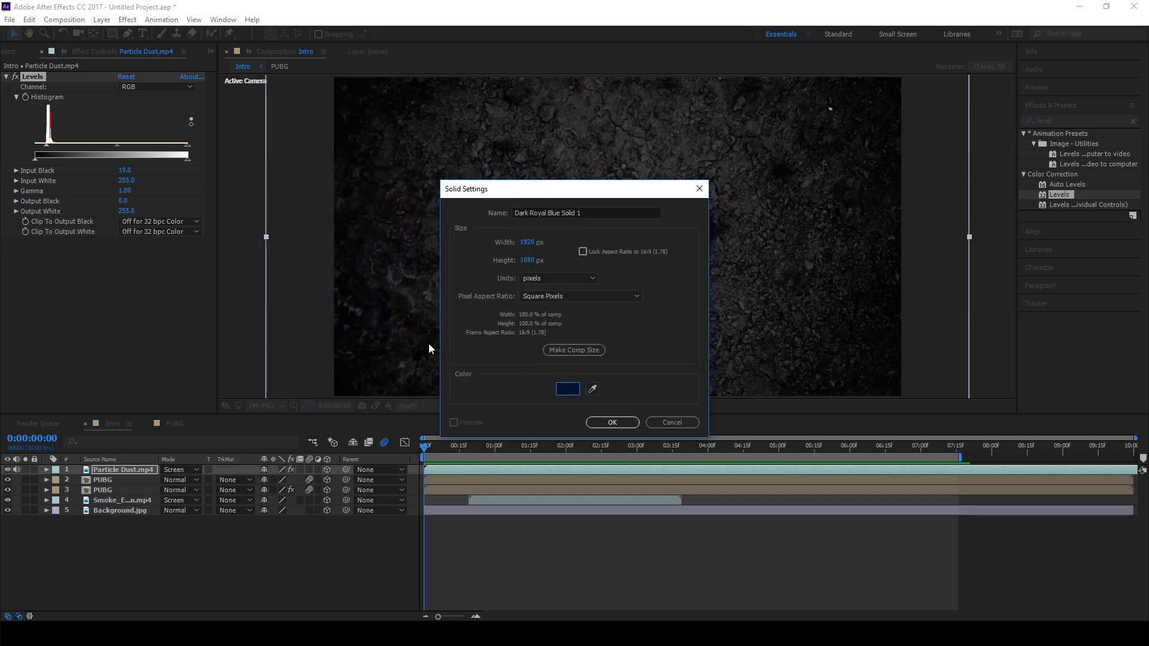
{"action": "left_click", "coordinate": [597, 425]}
Step: Set the dark blue solid's blending mode to Screen, preview the tint briefly and return to 0:00:00:00
{"action": "left_click", "coordinate": [190, 470]}
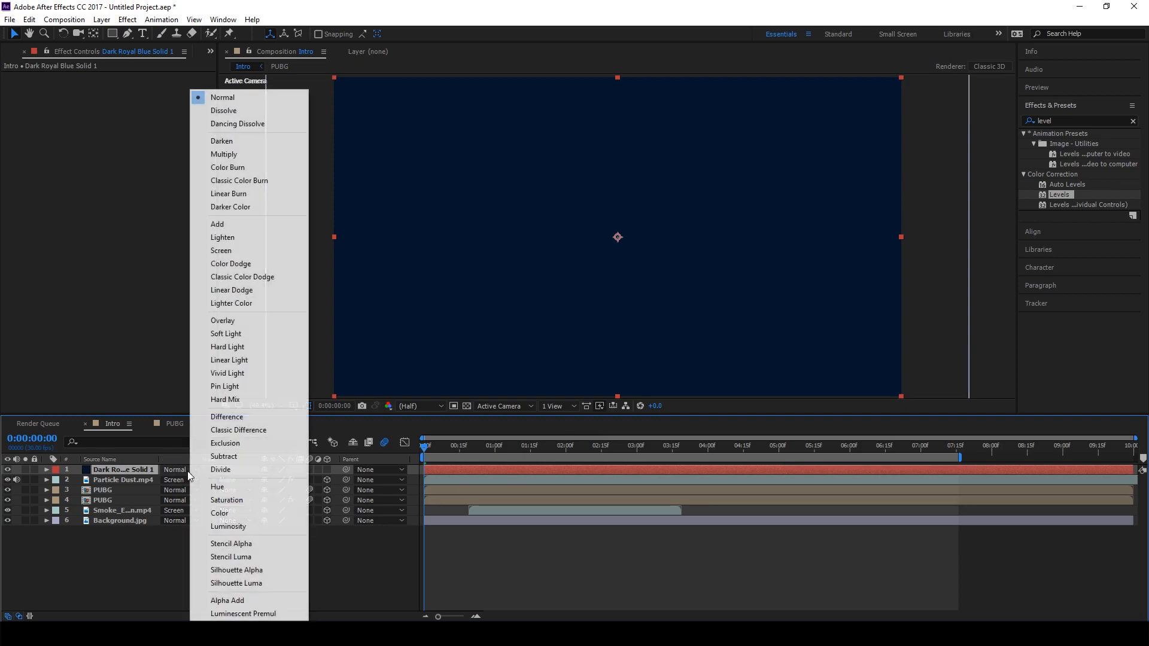
{"action": "left_click", "coordinate": [230, 251]}
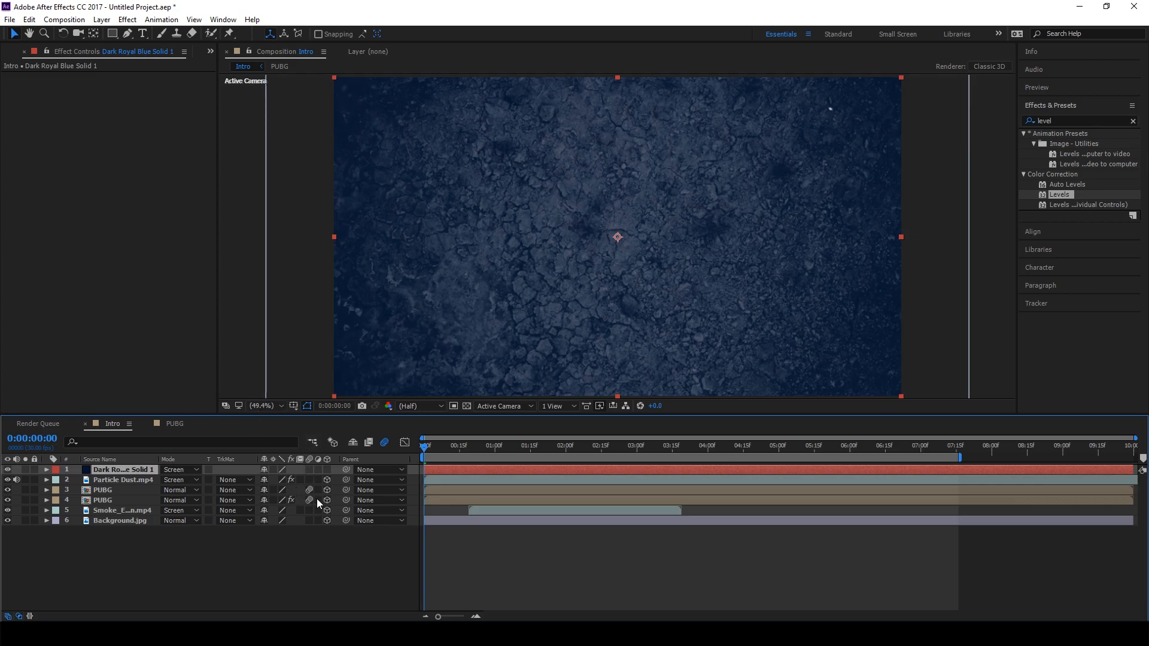
{"action": "key", "text": "End"}
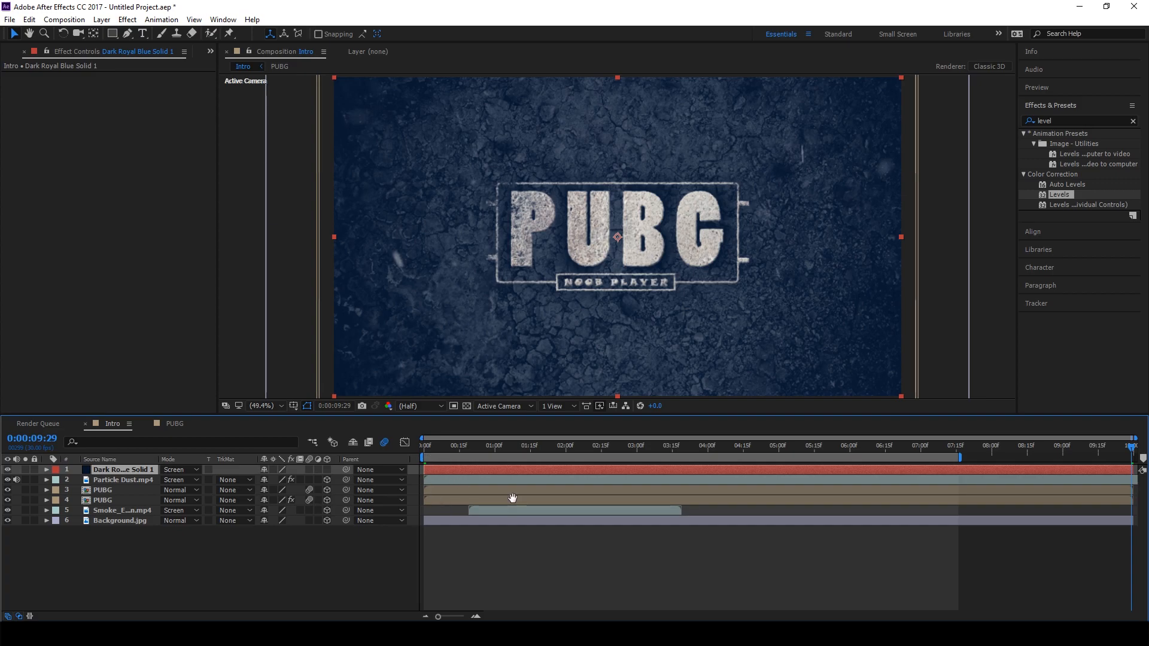
{"action": "key", "text": "space"}
{"action": "key", "text": "space"}
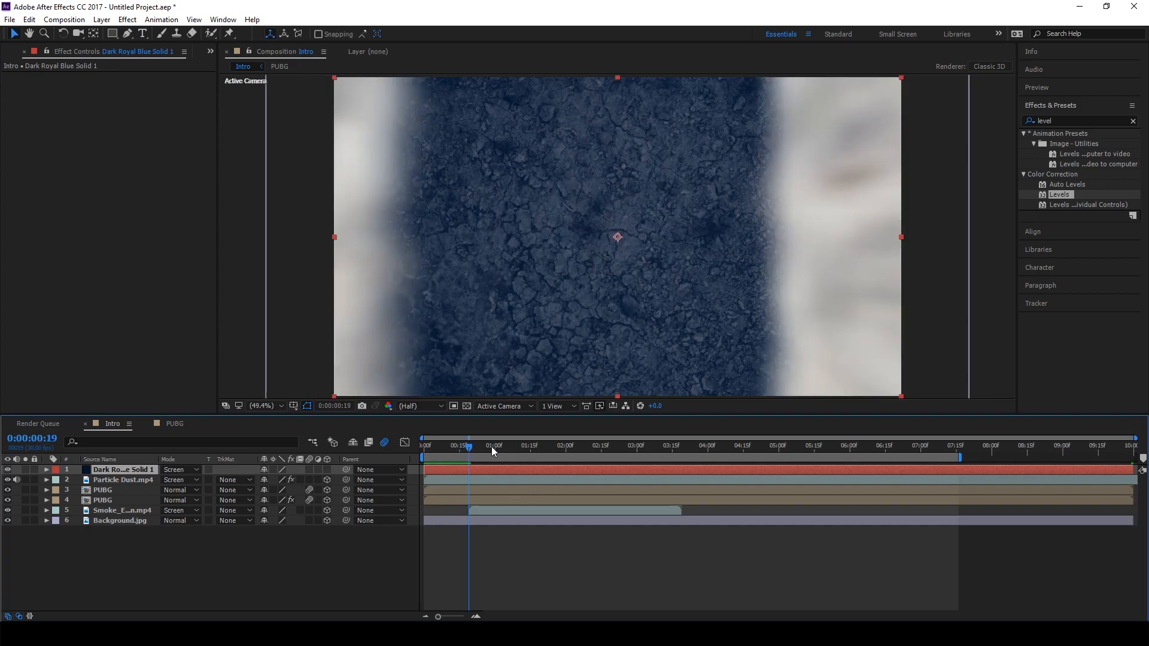
{"action": "left_click_drag", "start_coordinate": [469, 446], "coordinate": [411, 459]}
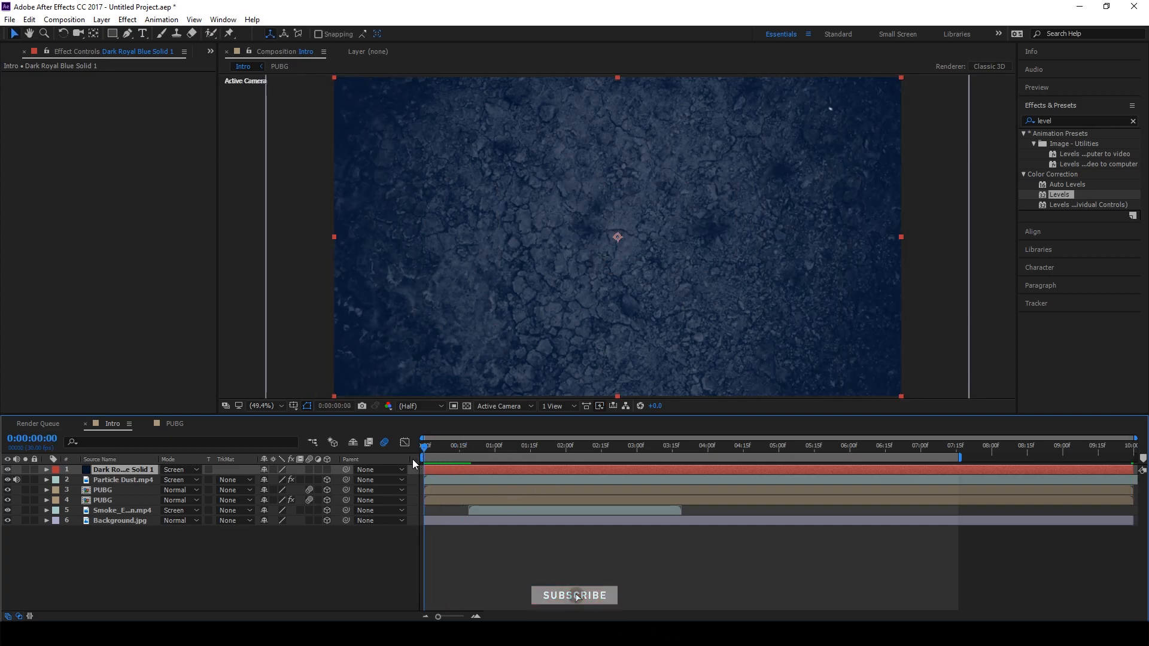
Step: Scale the dark blue solid to 124% and lower its opacity to 49%, then deselect it
{"action": "key", "text": "s"}
{"action": "left_click_drag", "start_coordinate": [296, 484], "coordinate": [308, 479]}
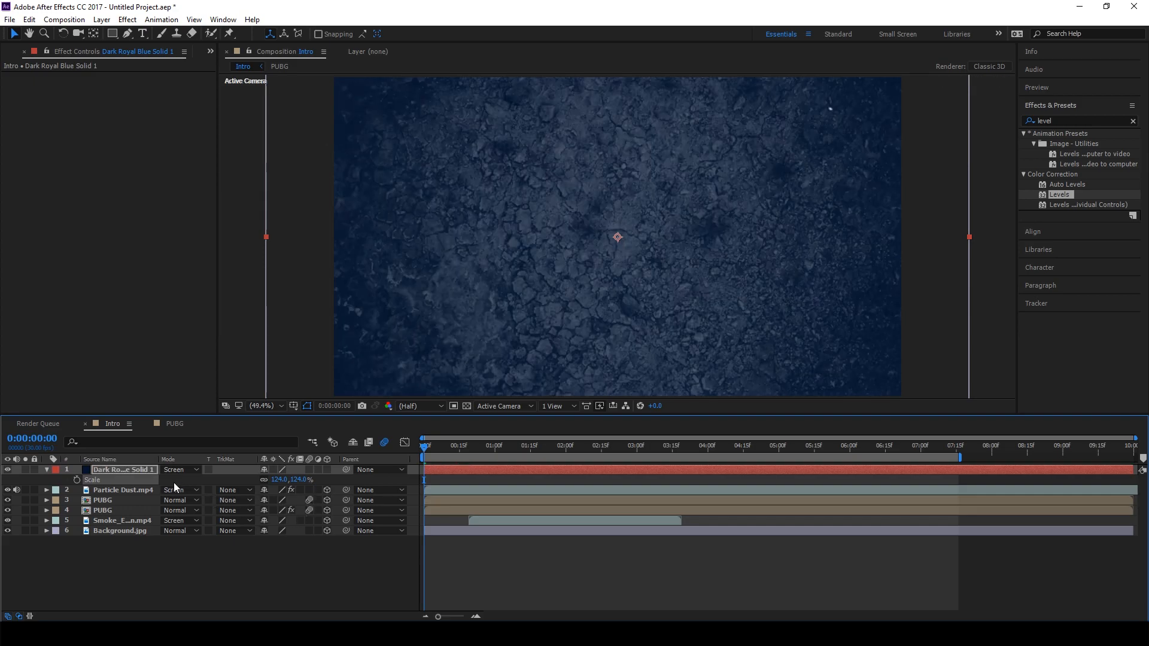
{"action": "key", "text": "t"}
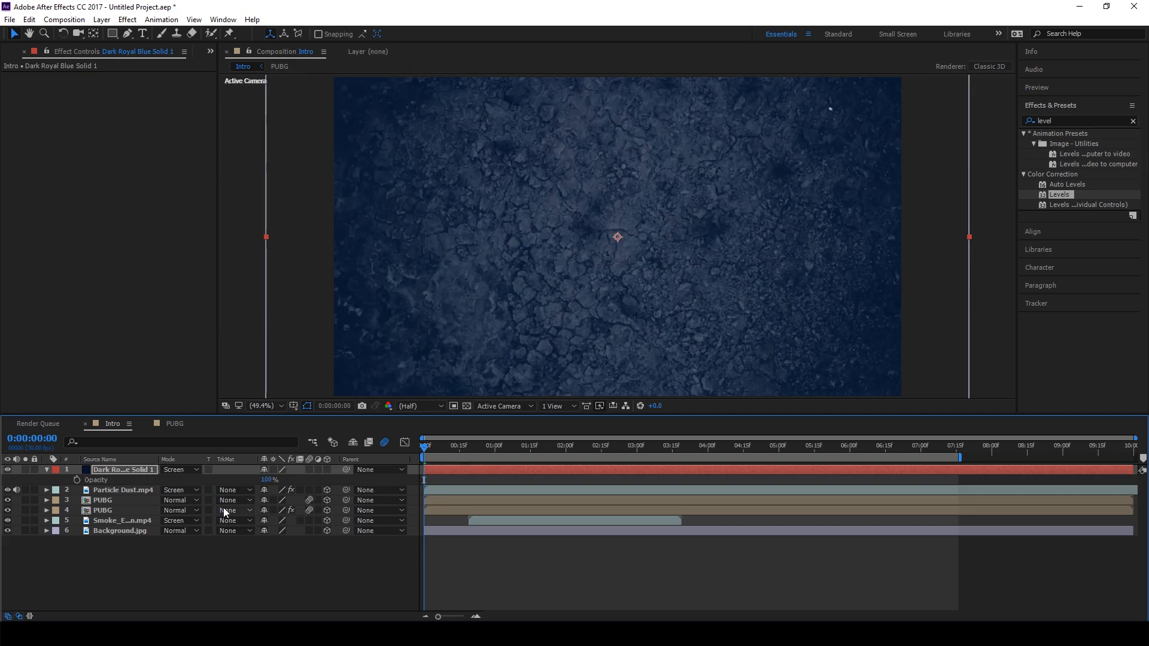
{"action": "left_click_drag", "start_coordinate": [266, 479], "coordinate": [239, 484]}
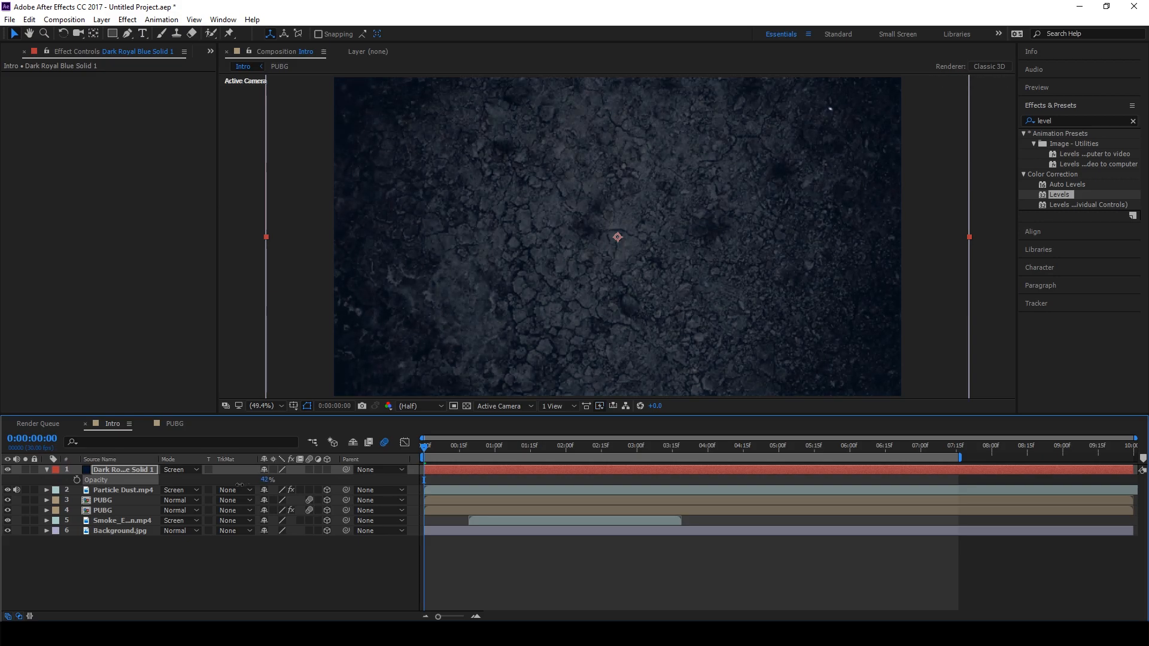
{"action": "left_click_drag", "start_coordinate": [234, 486], "coordinate": [237, 487]}
{"action": "left_click", "coordinate": [350, 576]}
Step: Preview the Intro composition from the start to check the blue tint, then move the playhead to 0:00:00:05
{"action": "mouse_move", "coordinate": [420, 447]}
{"action": "left_mouse_down"}
{"action": "mouse_move", "coordinate": [490, 451]}
{"action": "mouse_move", "coordinate": [443, 450]}
{"action": "mouse_move", "coordinate": [410, 467]}
{"action": "left_mouse_up"}
{"action": "key", "text": "space"}
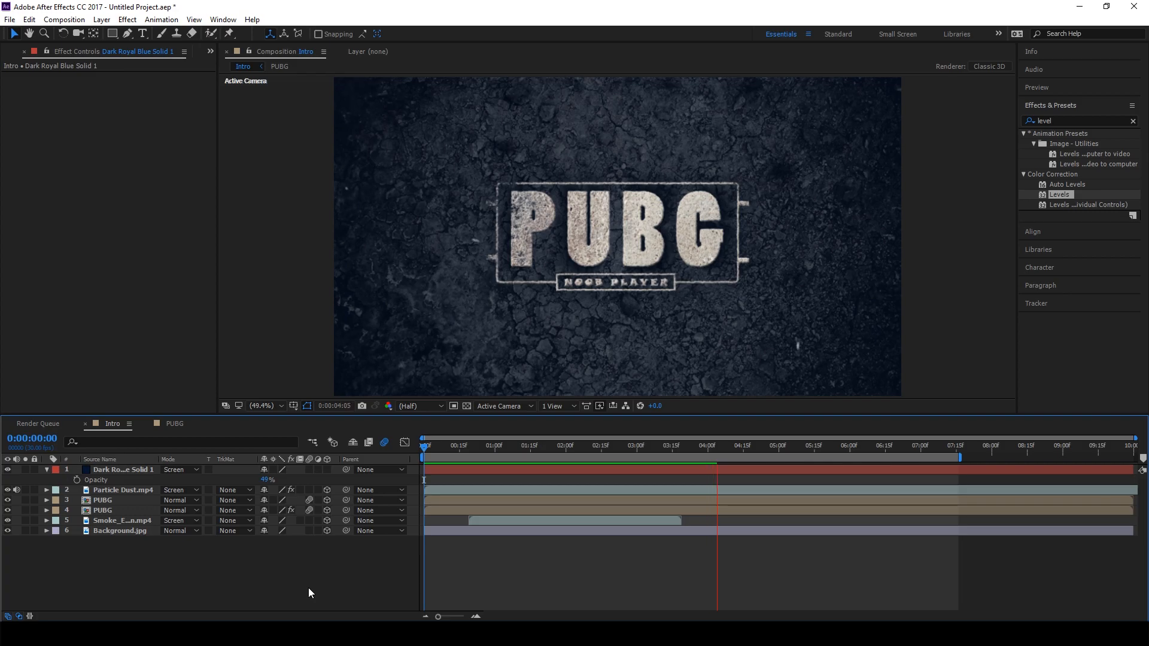
{"action": "left_click_drag", "start_coordinate": [752, 446], "coordinate": [435, 449]}
Step: Make the dark blue solid a 3D layer and collapse its properties
{"action": "left_click", "coordinate": [326, 471]}
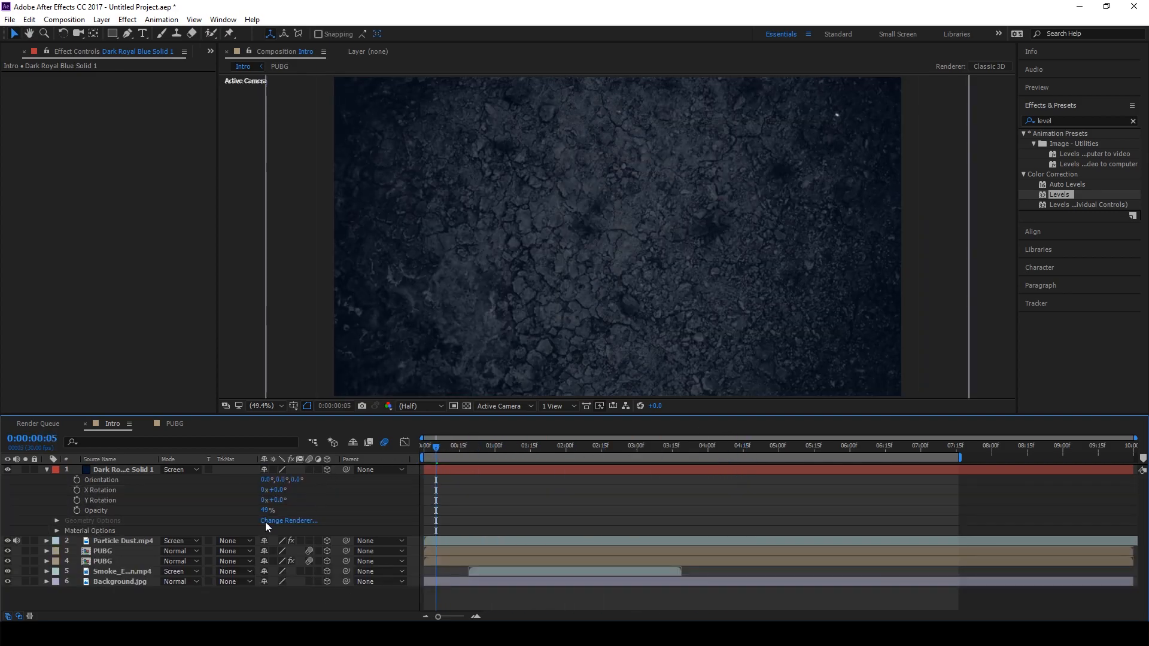
{"action": "key", "text": "u"}
{"action": "key", "text": "u"}
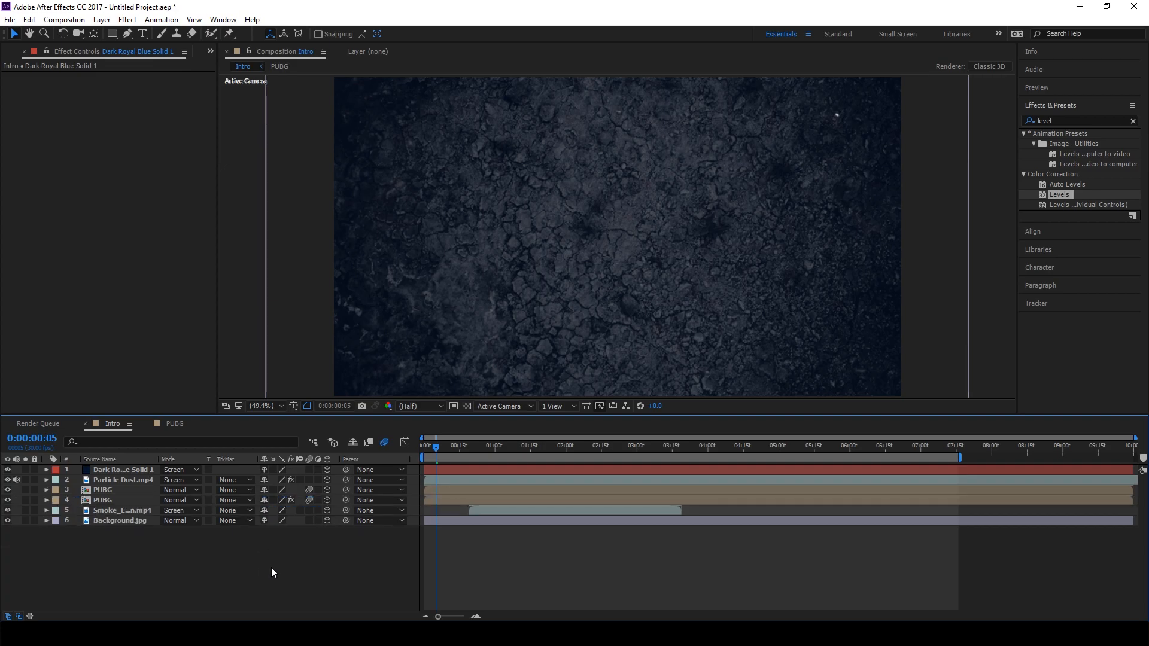
Step: Create a second composition-sized solid layer in black #000000 above the other layers
{"action": "right_click", "coordinate": [199, 558]}
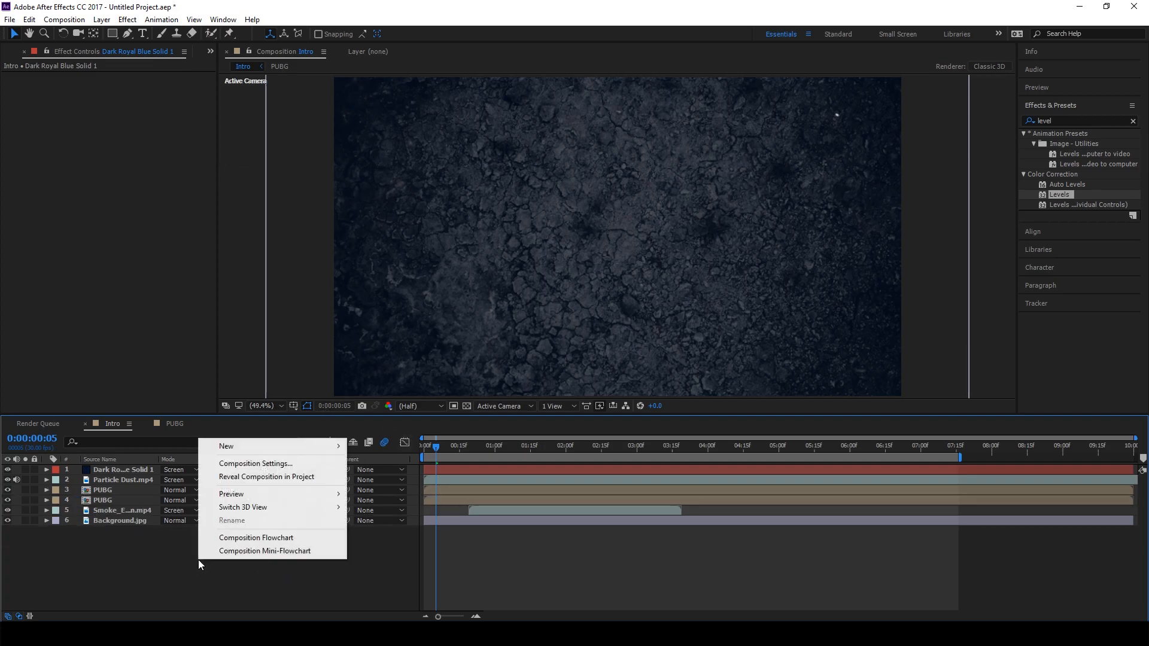
{"action": "mouse_move", "coordinate": [238, 452]}
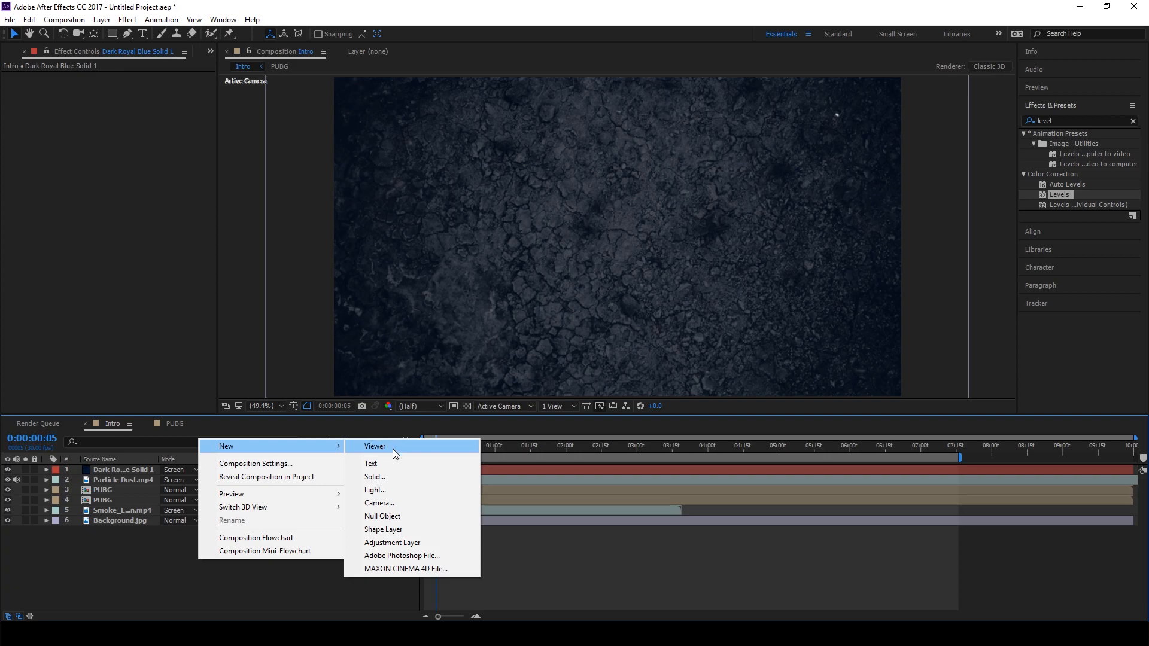
{"action": "left_click", "coordinate": [389, 479]}
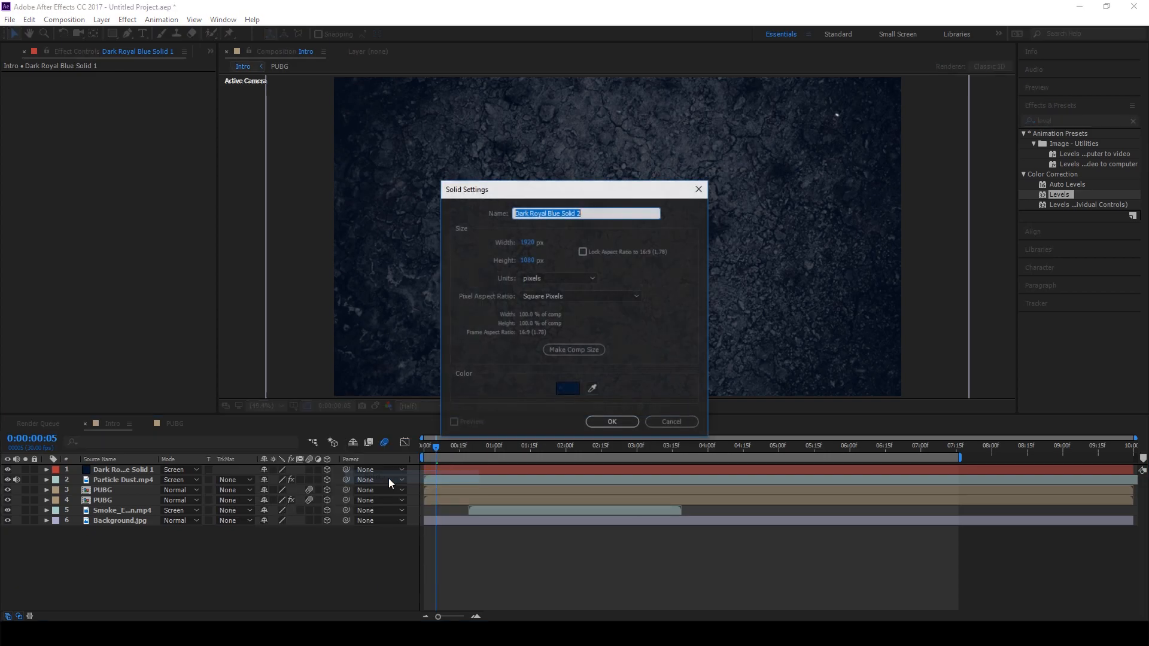
{"action": "left_click", "coordinate": [568, 389]}
{"action": "left_click_drag", "start_coordinate": [303, 307], "coordinate": [191, 376]}
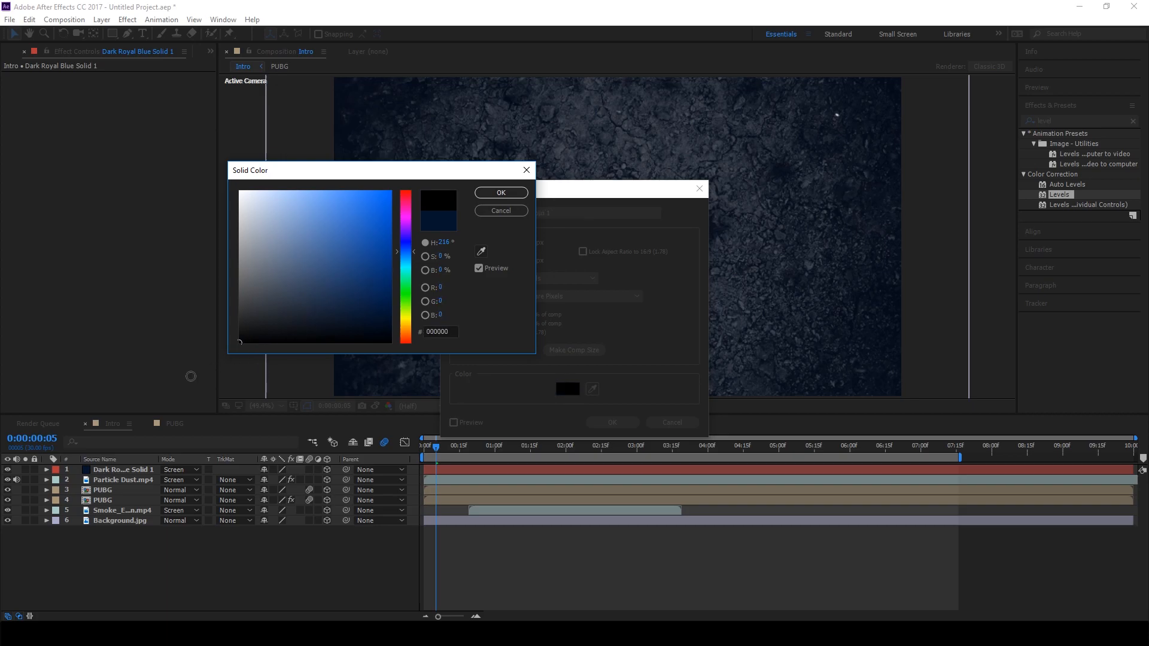
{"action": "left_click", "coordinate": [502, 193]}
{"action": "left_click", "coordinate": [599, 423]}
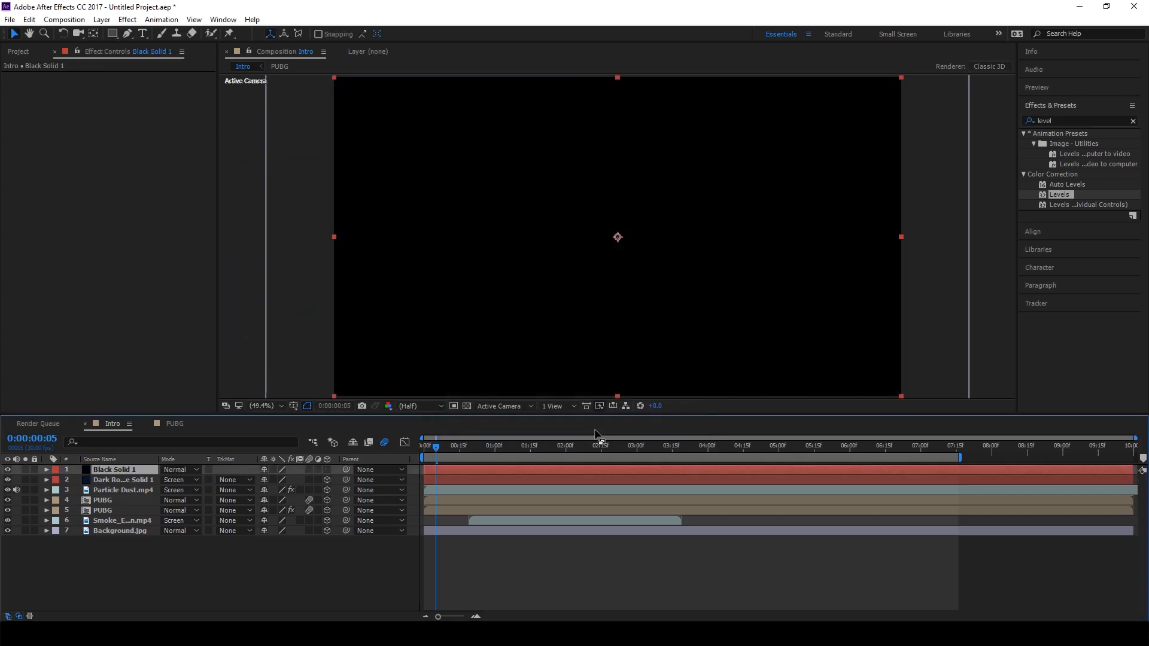
Step: Set the black solid's blending mode to Screen and its opacity to 50%
{"action": "left_click", "coordinate": [177, 468]}
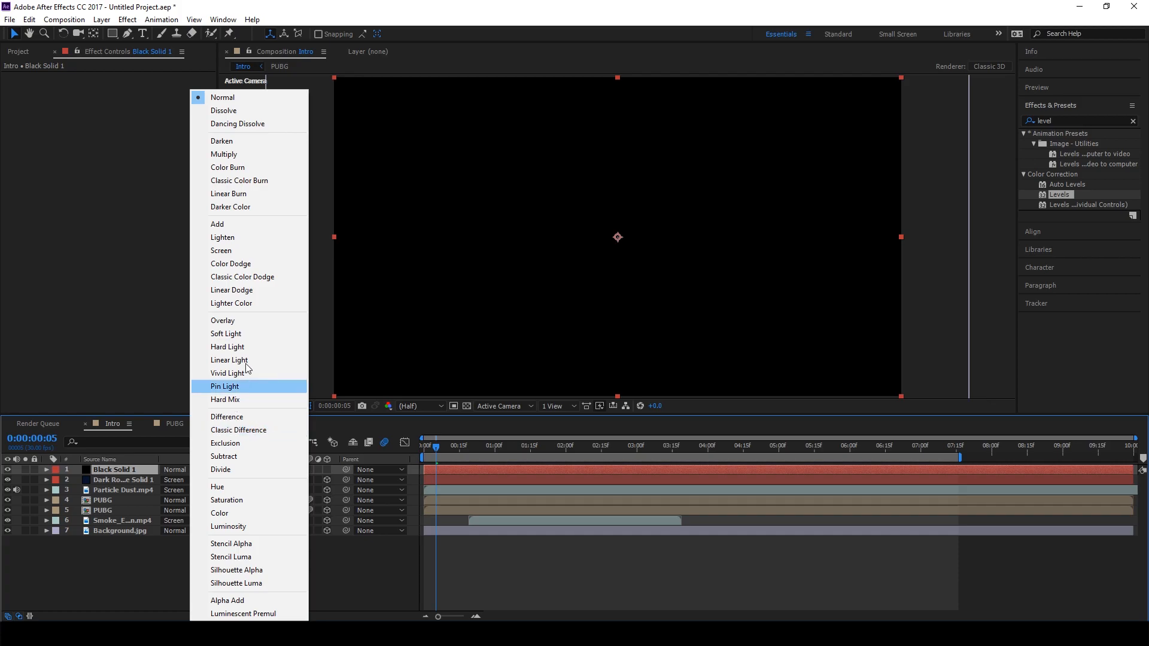
{"action": "left_click", "coordinate": [244, 251]}
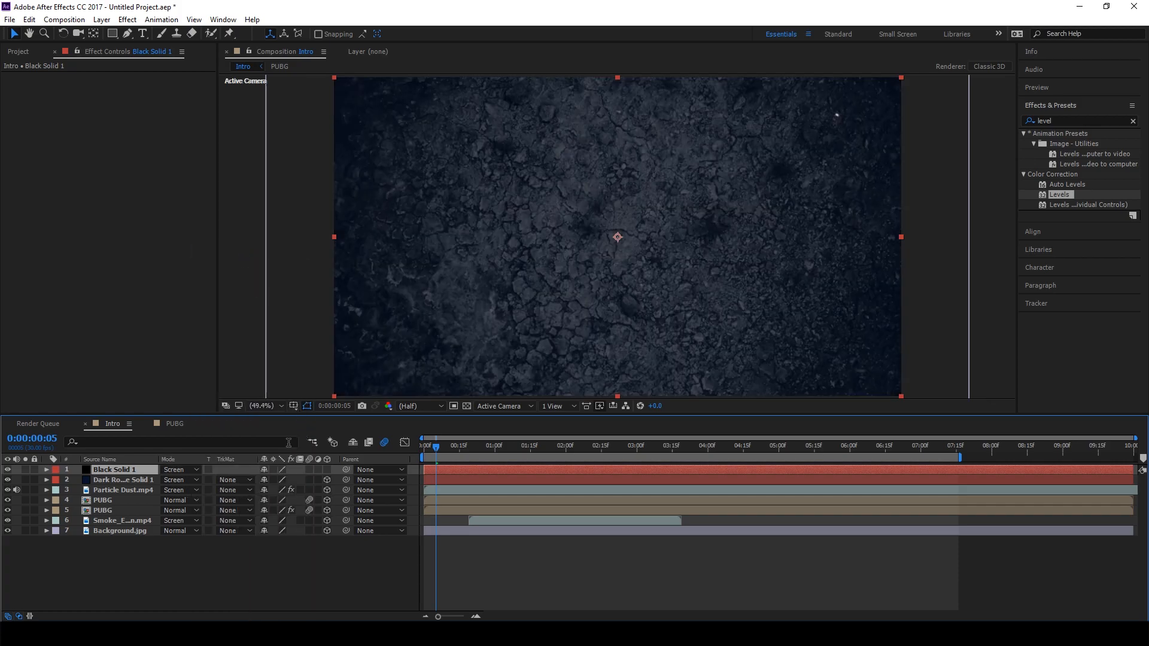
{"action": "key", "text": "t"}
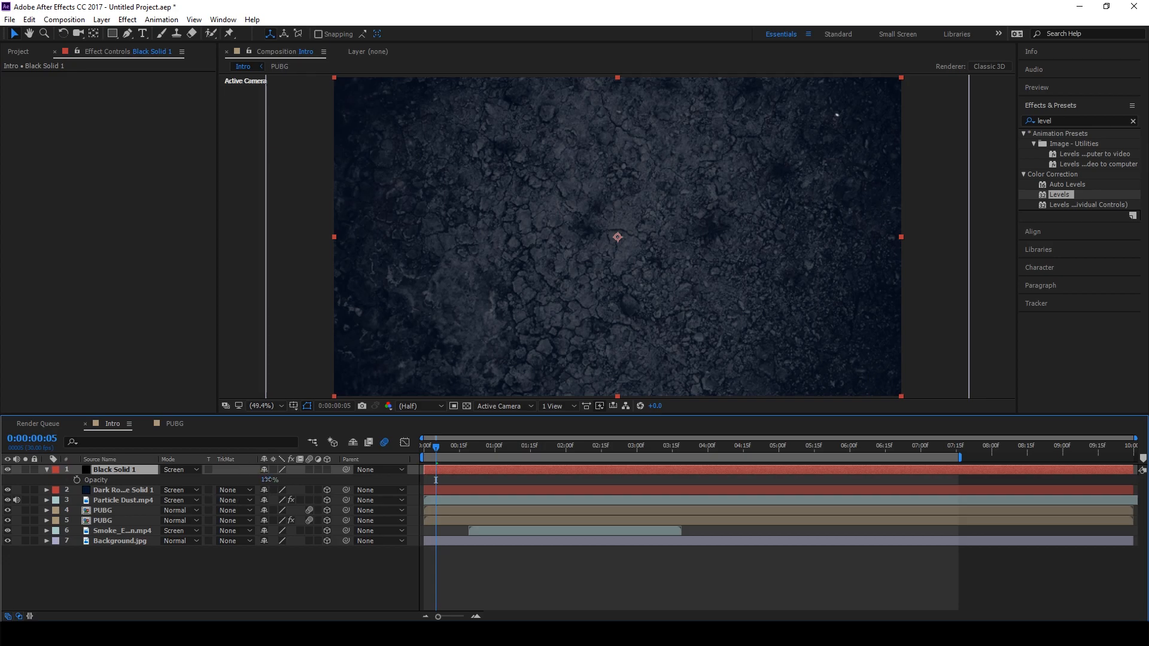
{"action": "type", "text": "50"}
{"action": "left_click", "coordinate": [298, 582]}
Step: Make the black solid a 3D layer and collapse its properties
{"action": "left_click", "coordinate": [327, 470]}
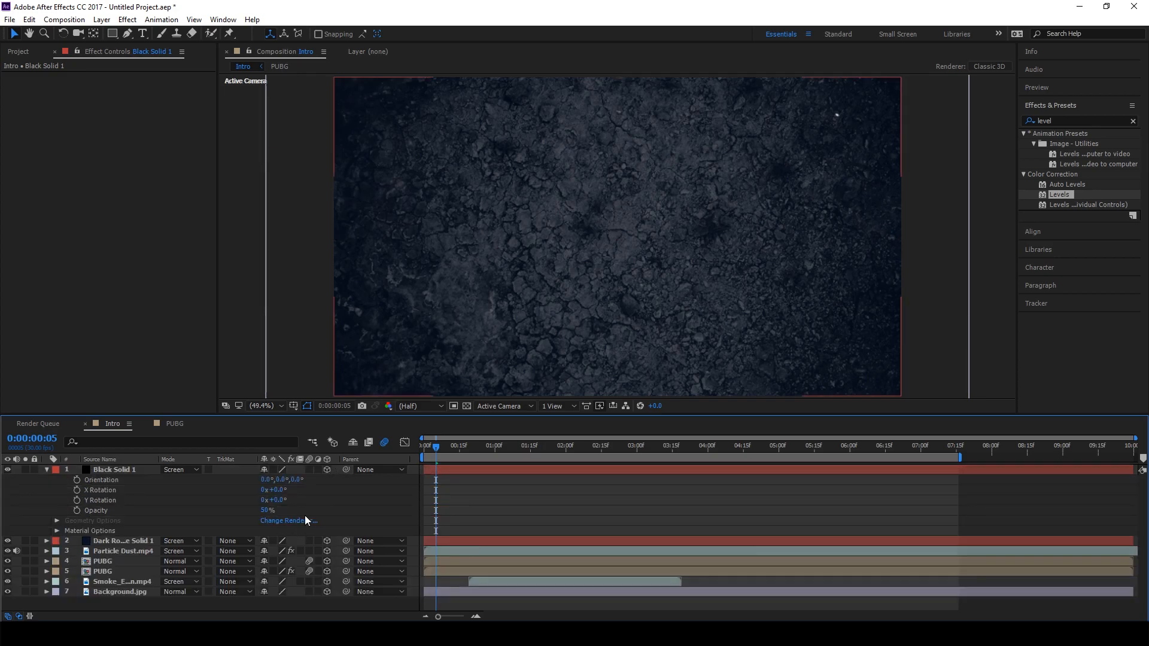
{"action": "key", "text": "u"}
{"action": "key", "text": "u"}
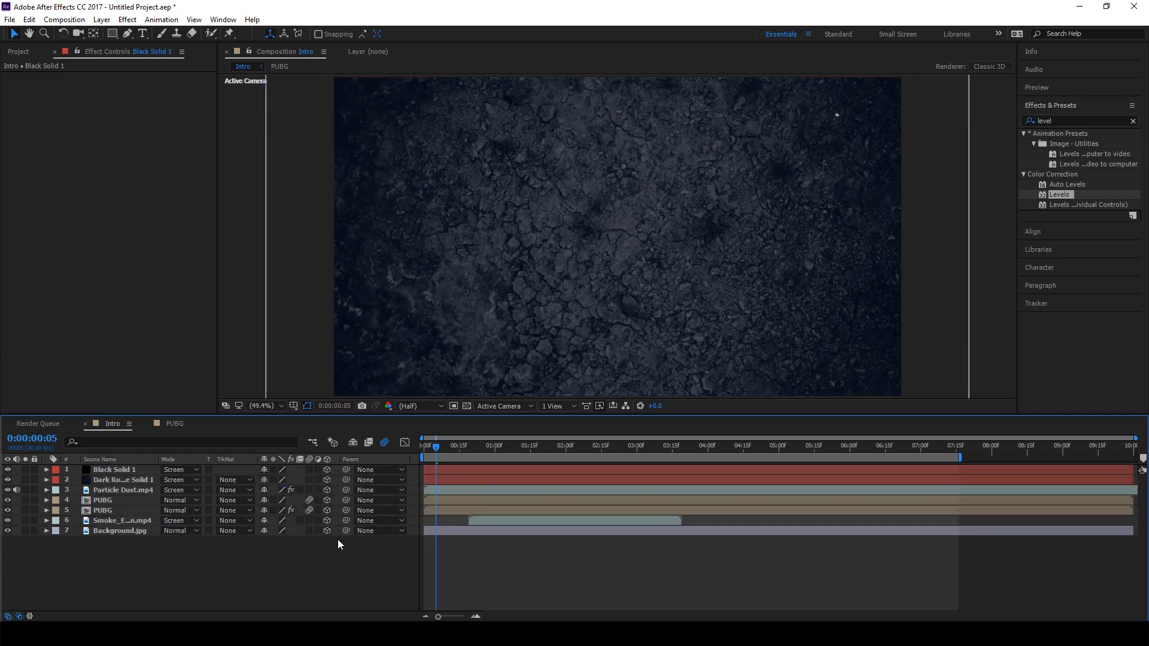
Step: Preview the Intro composition from the start with both solids and return to 0:00:00:00
{"action": "left_click_drag", "start_coordinate": [436, 443], "coordinate": [408, 450]}
{"action": "key", "text": "space"}
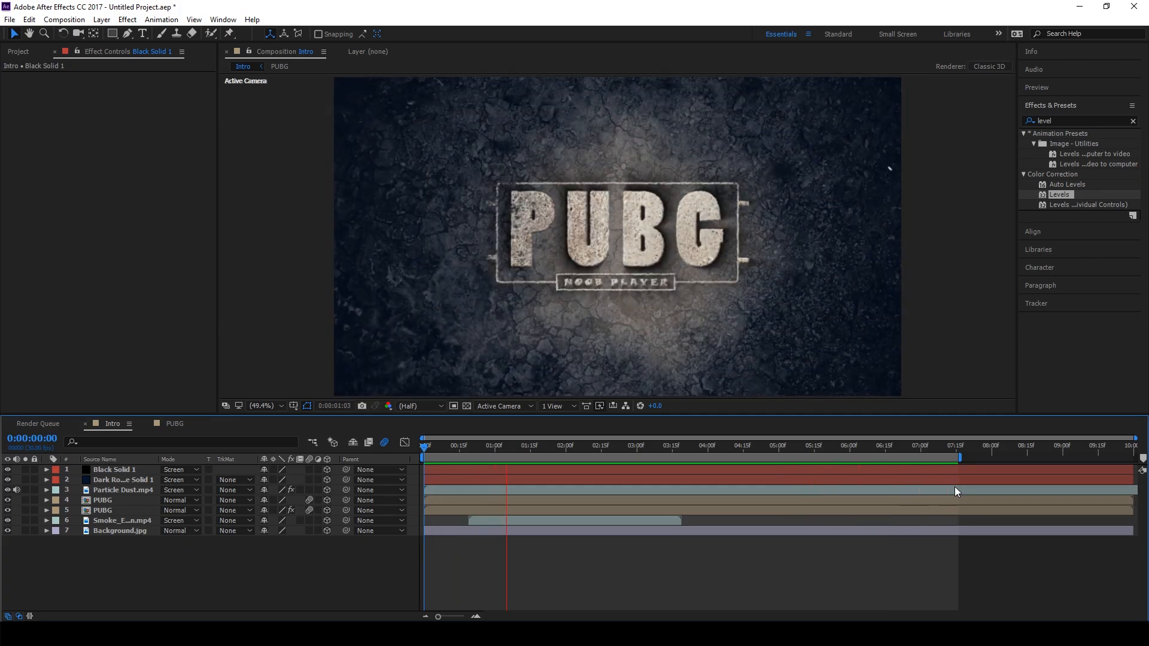
{"action": "left_click_drag", "start_coordinate": [565, 451], "coordinate": [412, 445]}
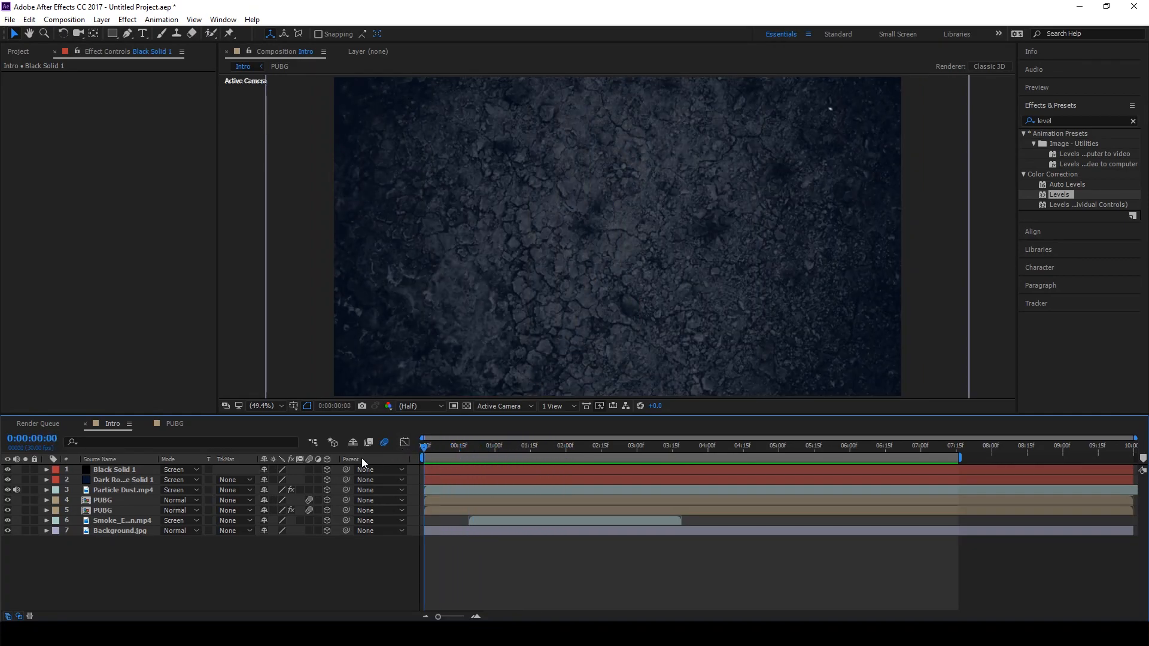
Step: Scale the Black Solid 1 layer to 124% on all axes, collapse its properties and deselect it
{"action": "left_click", "coordinate": [130, 481]}
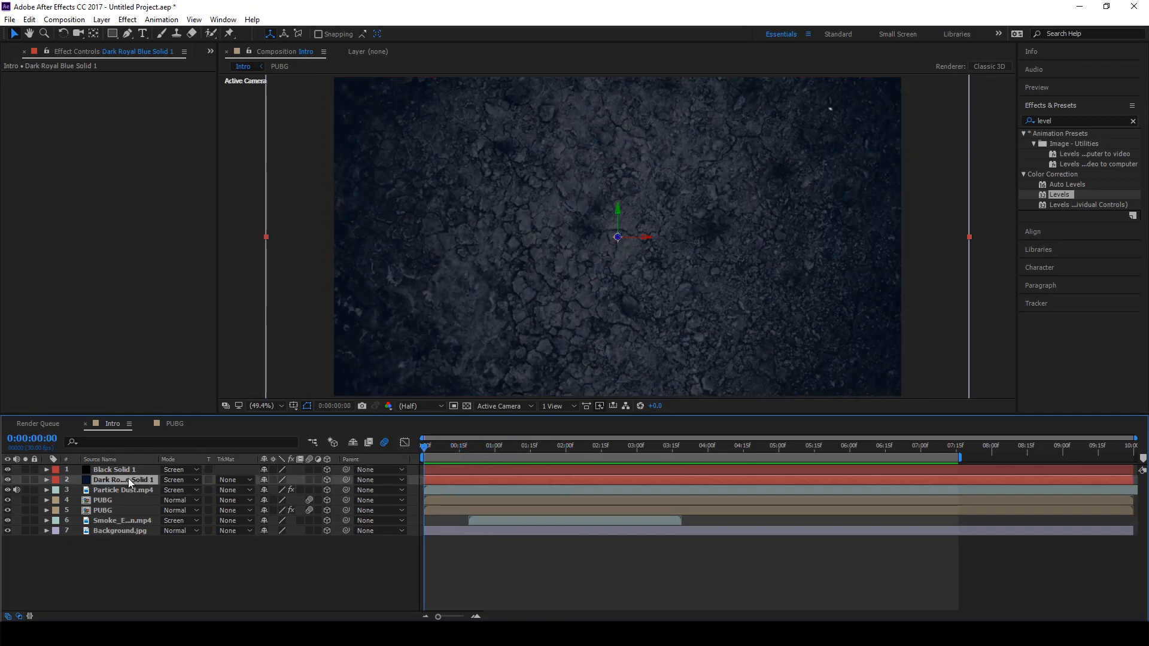
{"action": "key", "text": "s"}
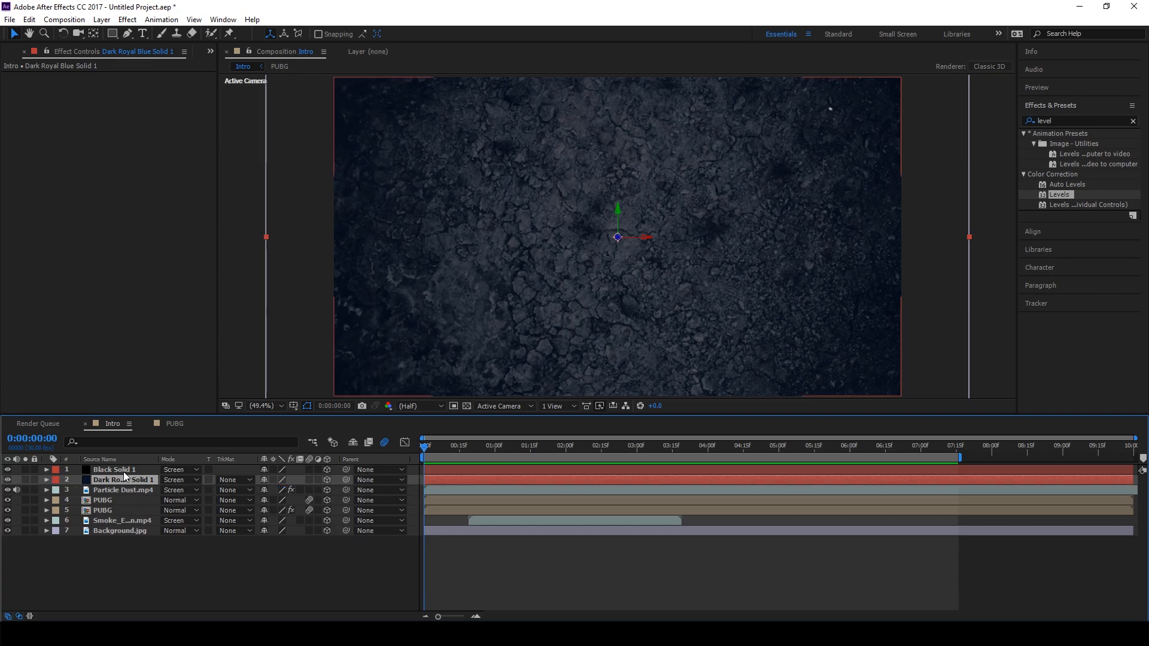
{"action": "left_click", "coordinate": [127, 466]}
{"action": "key", "text": "s"}
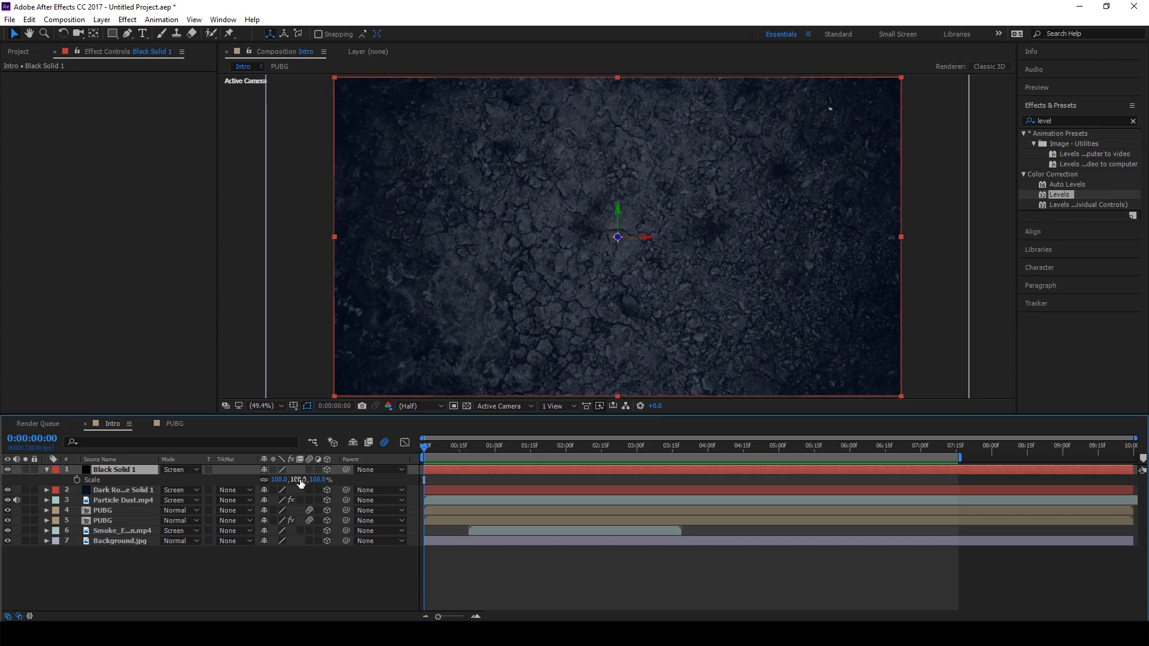
{"action": "left_click_drag", "start_coordinate": [298, 480], "coordinate": [313, 480]}
{"action": "key", "text": "s"}
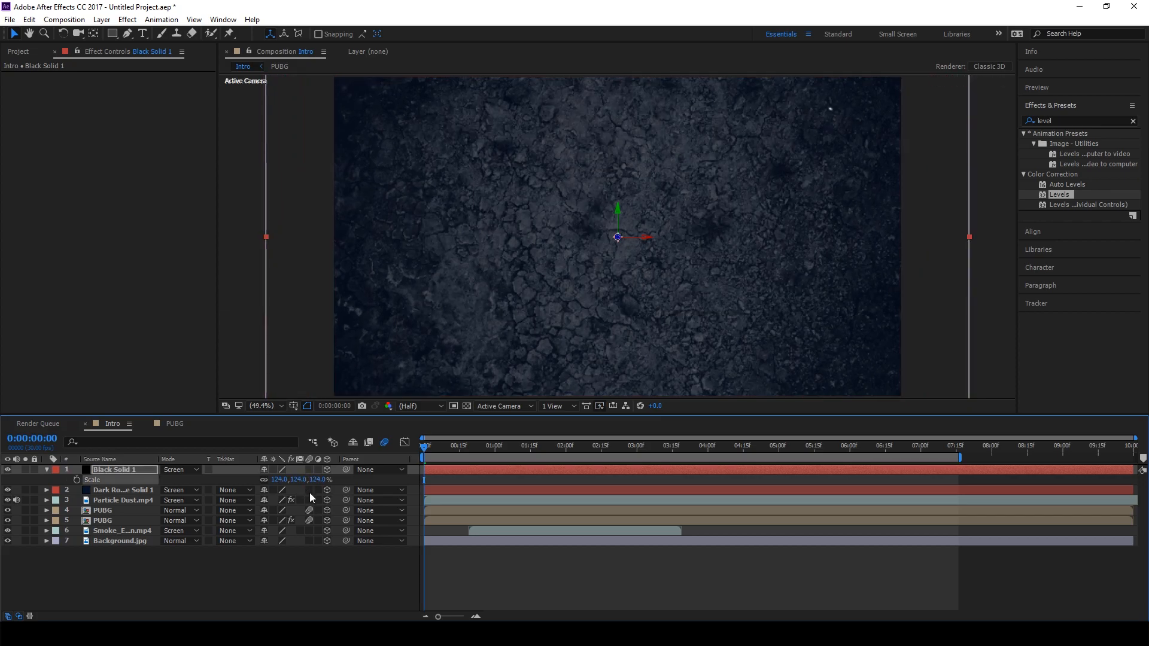
{"action": "left_click", "coordinate": [300, 568]}
Step: Add a two-node camera with the 35mm preset to the Intro composition
{"action": "right_click", "coordinate": [149, 577]}
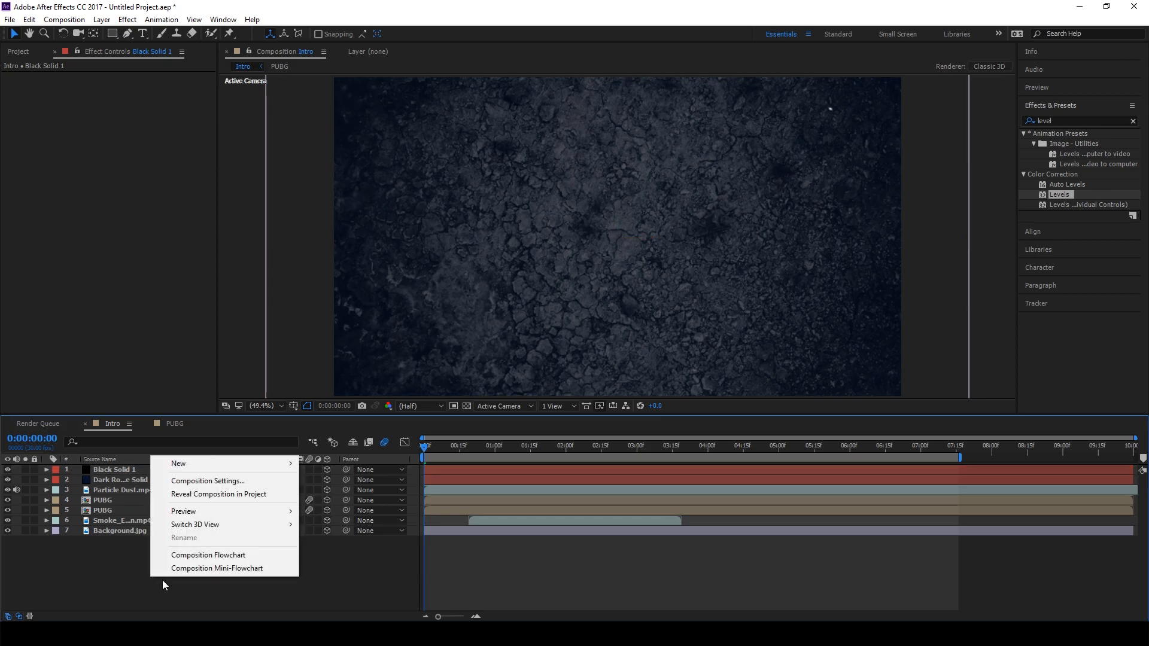
{"action": "mouse_move", "coordinate": [197, 464]}
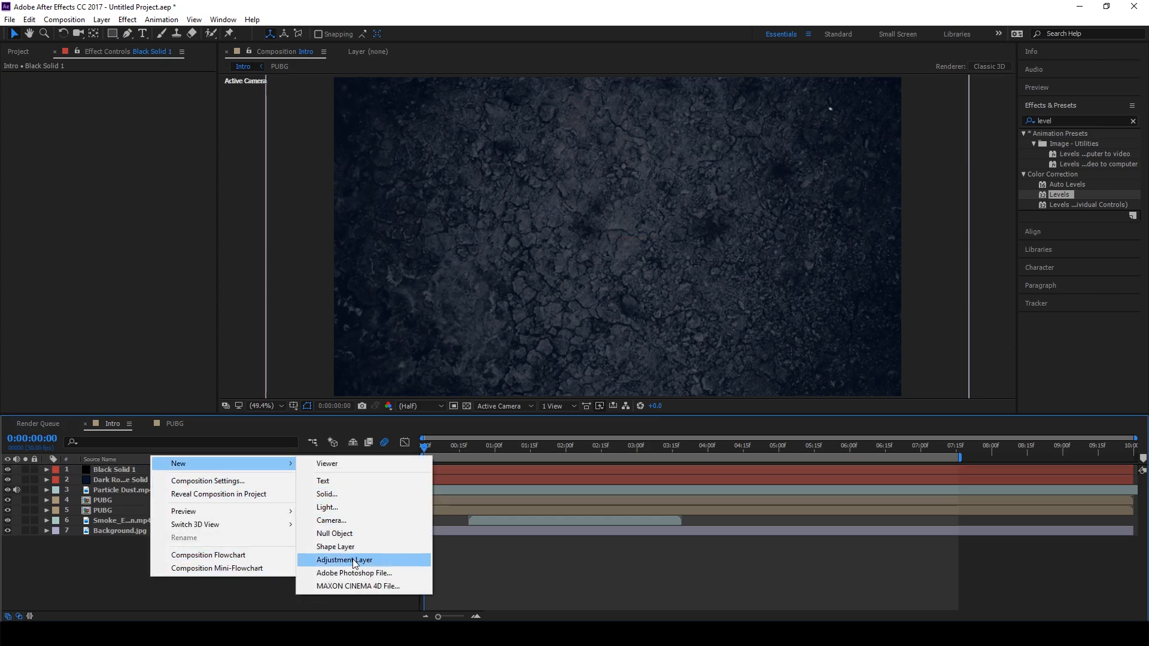
{"action": "left_click", "coordinate": [344, 521]}
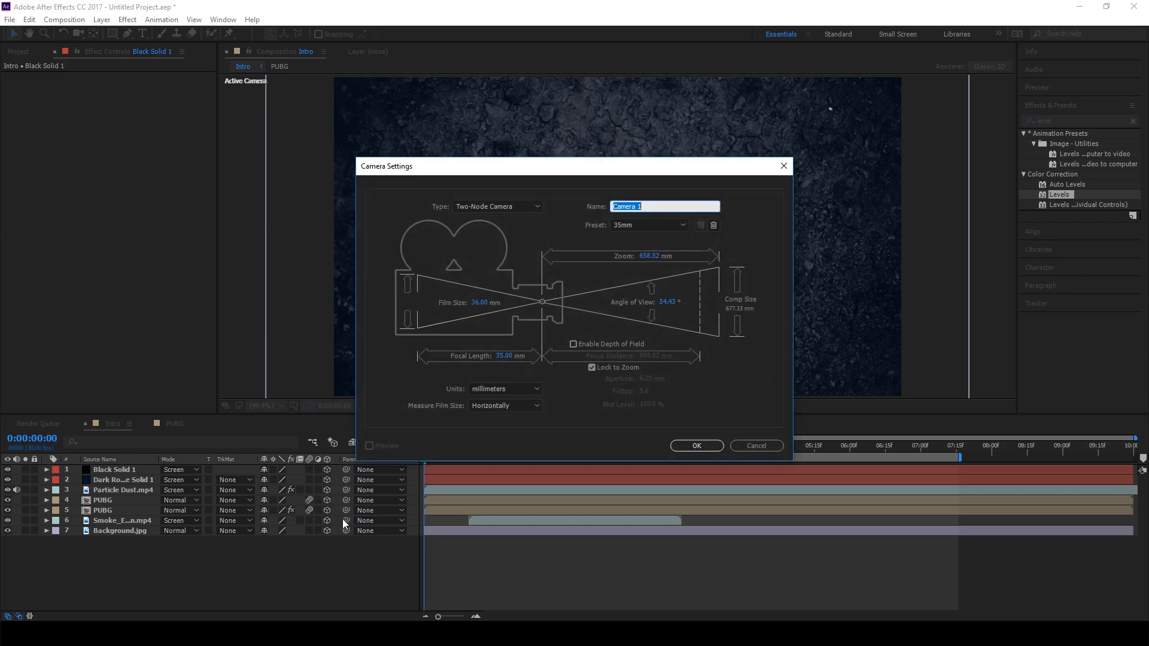
{"action": "left_click", "coordinate": [651, 225]}
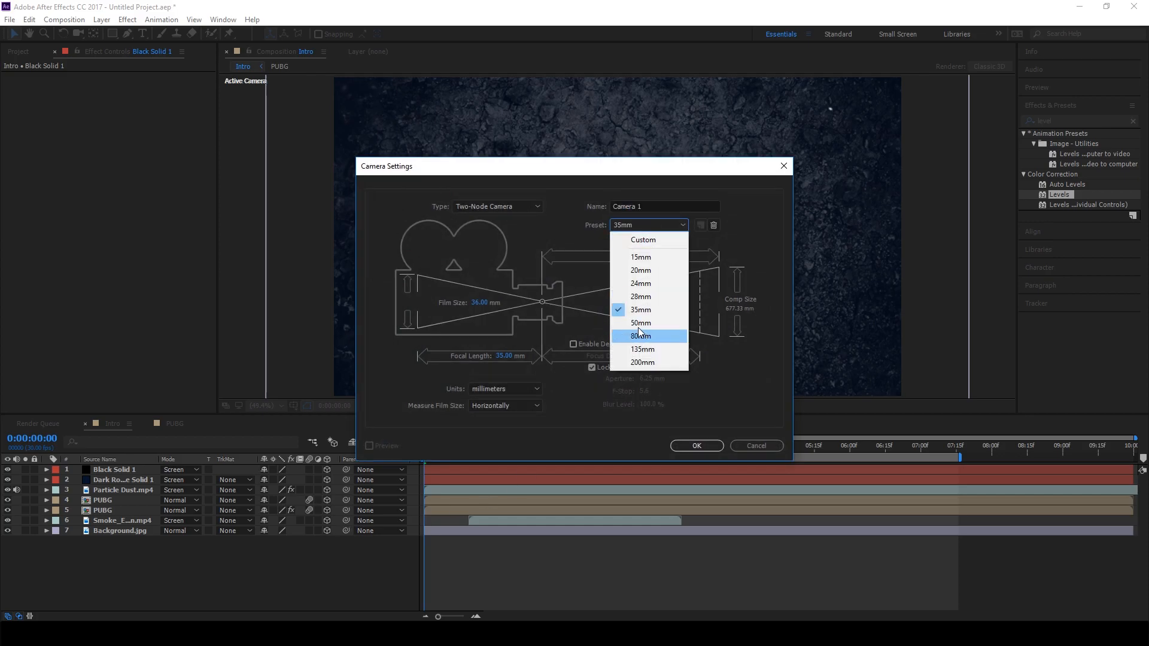
{"action": "left_click", "coordinate": [647, 310]}
{"action": "left_click", "coordinate": [698, 445]}
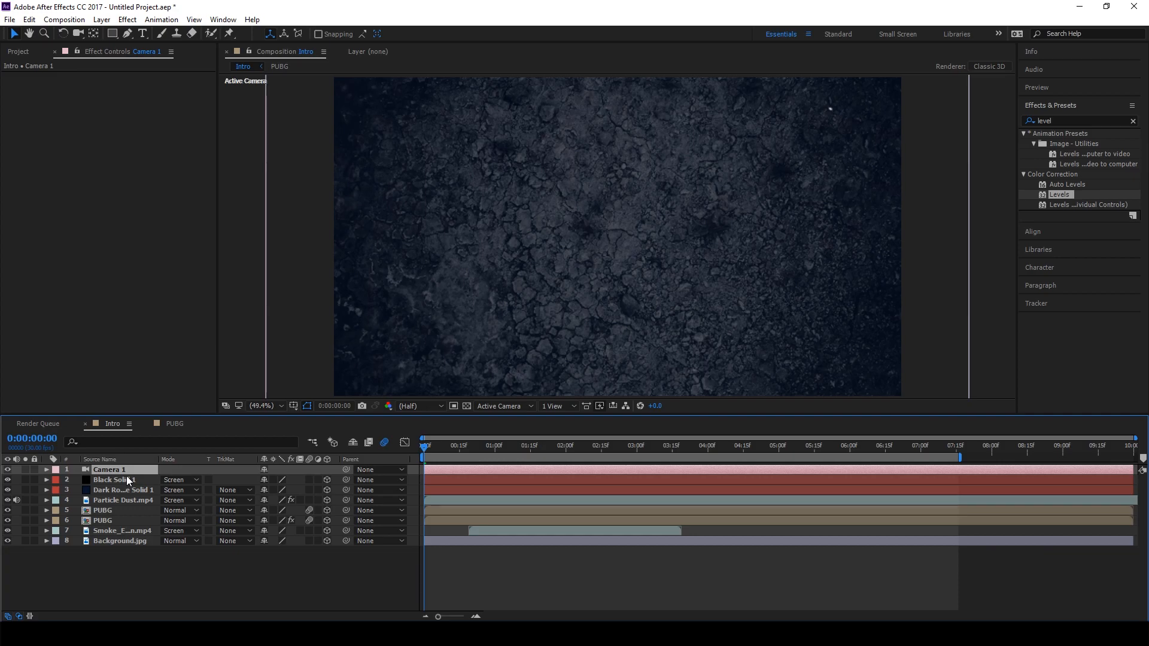
Step: Animate the camera's Z position with keyframes of -1717.7 at 0:00:00:00 and -2079.7 at 0:00:06:00
{"action": "key", "text": "p"}
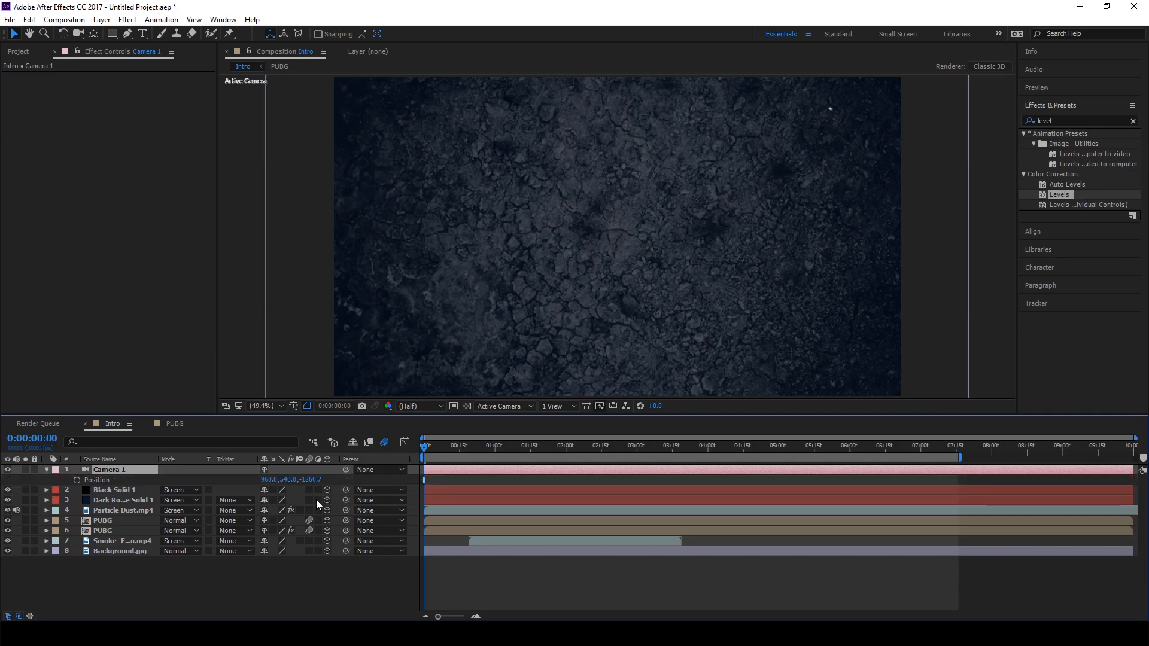
{"action": "left_click_drag", "start_coordinate": [312, 479], "coordinate": [412, 492]}
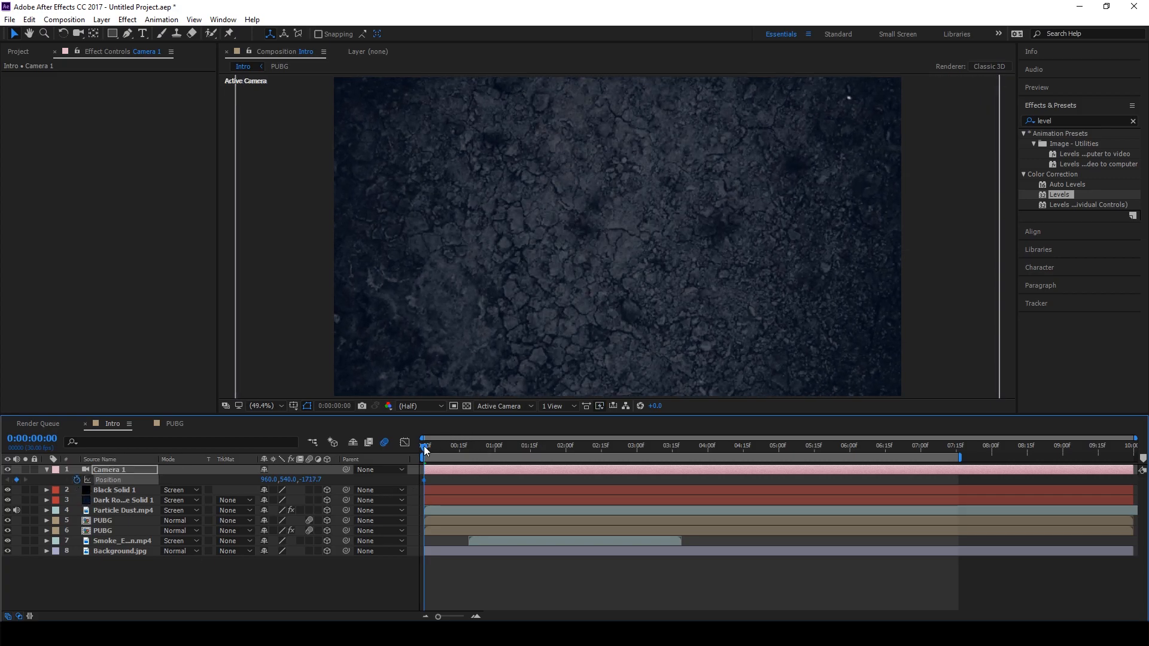
{"action": "left_click_drag", "start_coordinate": [425, 450], "coordinate": [850, 468]}
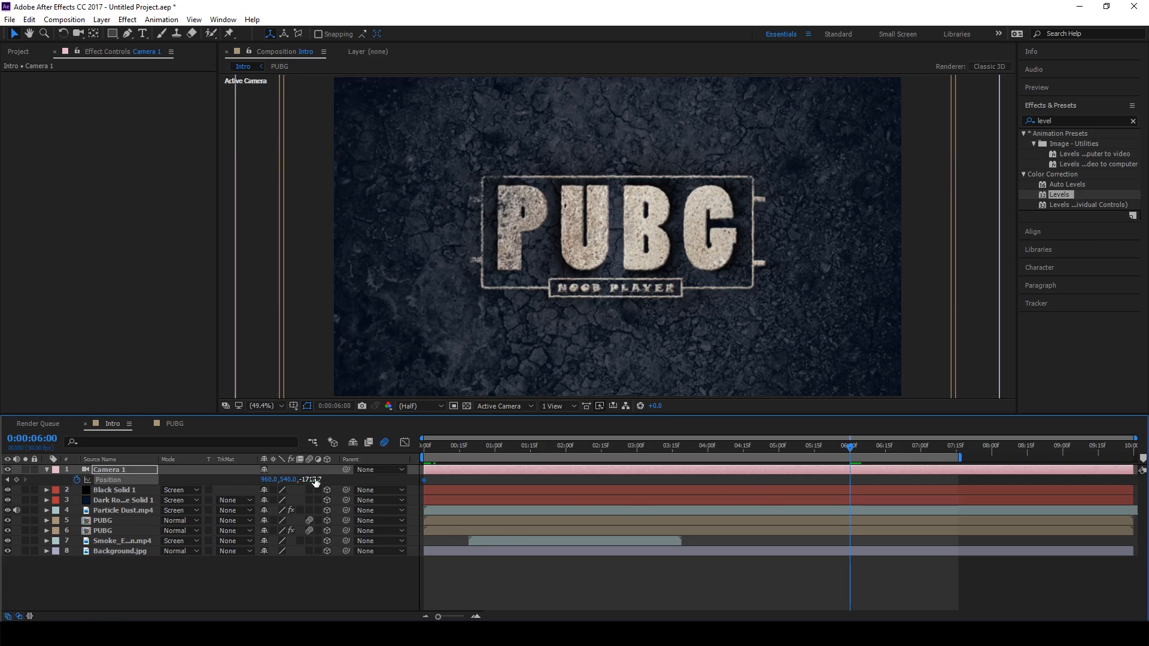
{"action": "left_click_drag", "start_coordinate": [310, 483], "coordinate": [118, 507]}
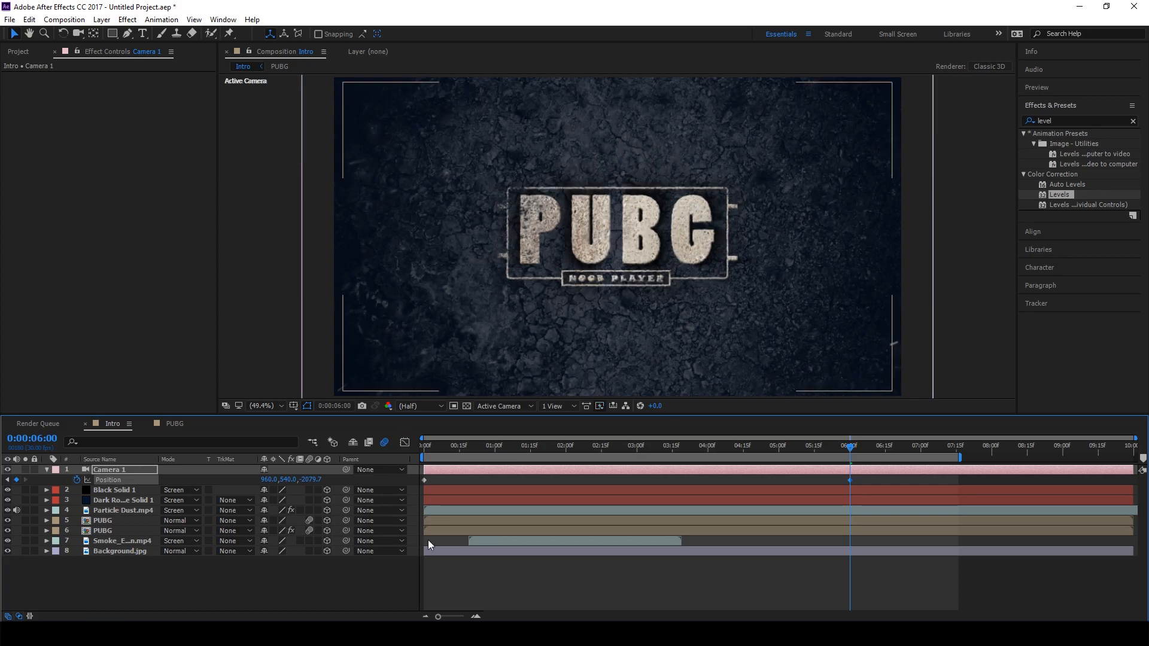
Step: Preview the camera's pull-back movement from the start of the composition
{"action": "left_click_drag", "start_coordinate": [850, 448], "coordinate": [329, 519]}
{"action": "key", "text": "space"}
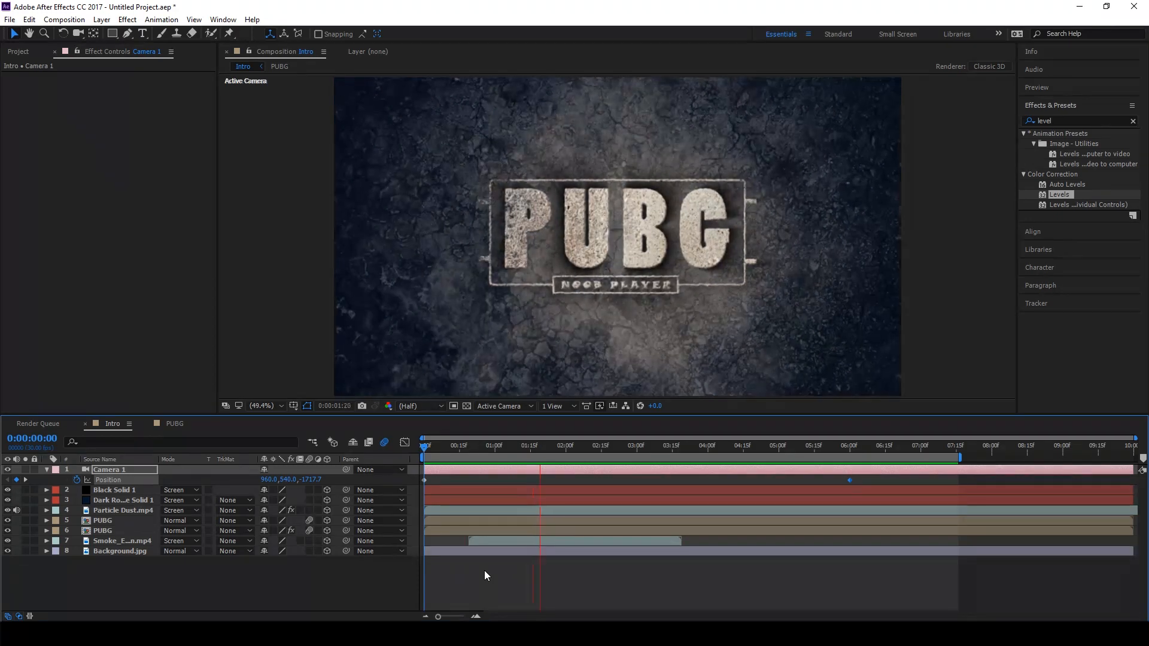
{"action": "key", "text": "space"}
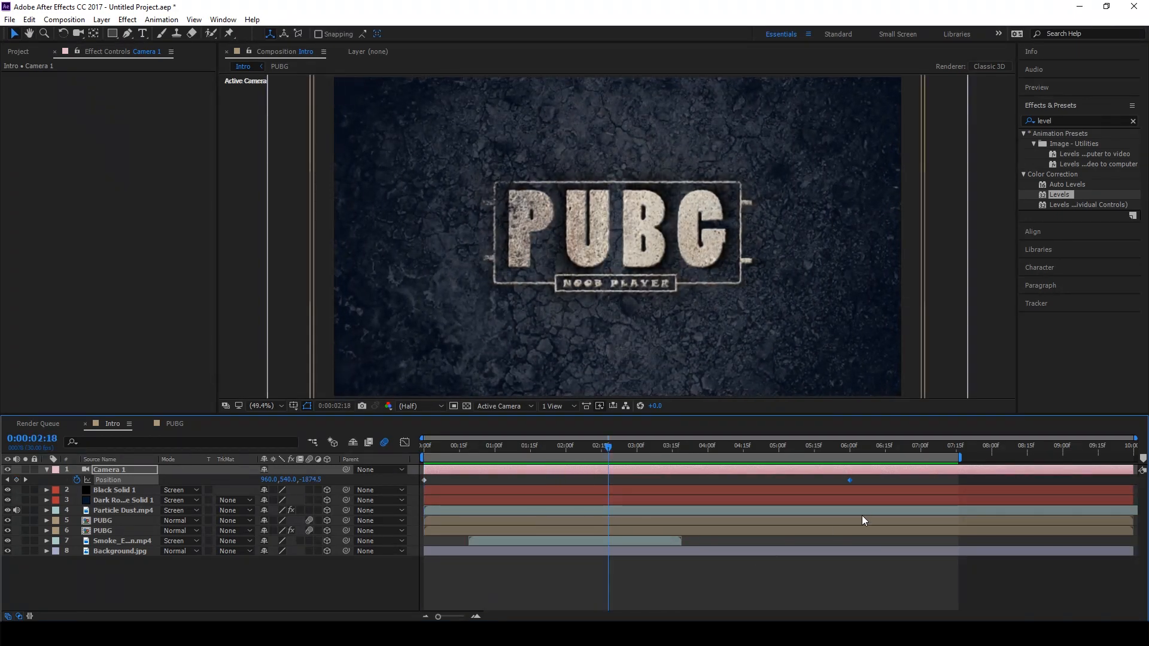
Step: Apply Easy Ease to both camera Position keyframes, collapse the camera's properties and return to 0:00:00:00
{"action": "left_click_drag", "start_coordinate": [869, 479], "coordinate": [421, 483]}
{"action": "key", "text": "F9"}
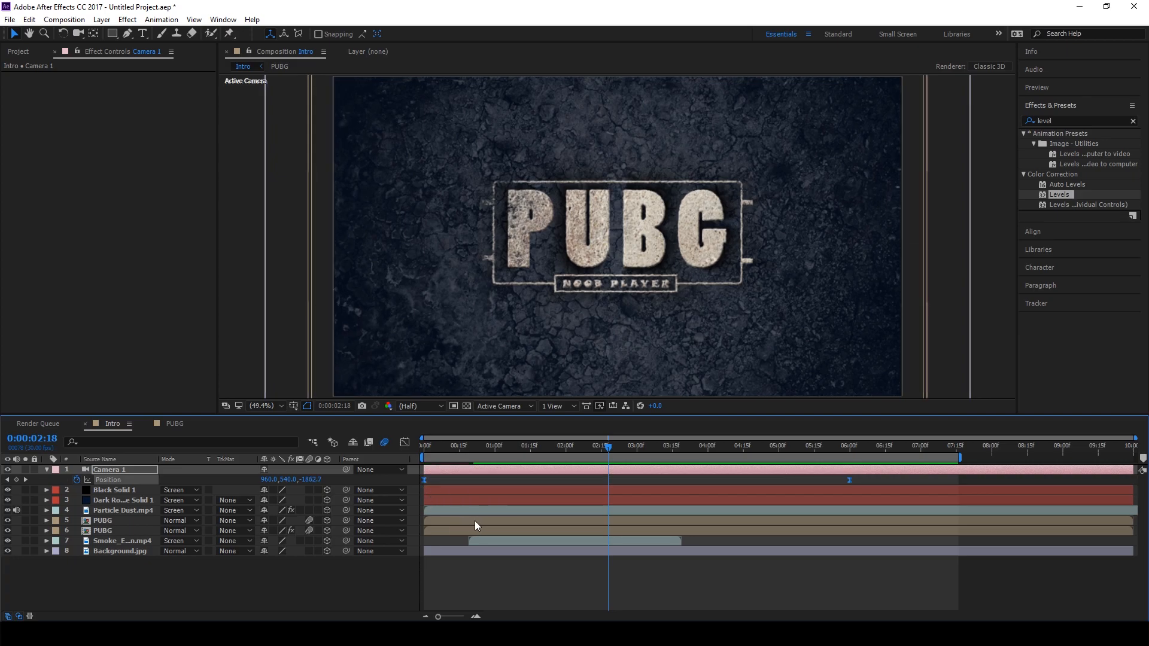
{"action": "key", "text": "u"}
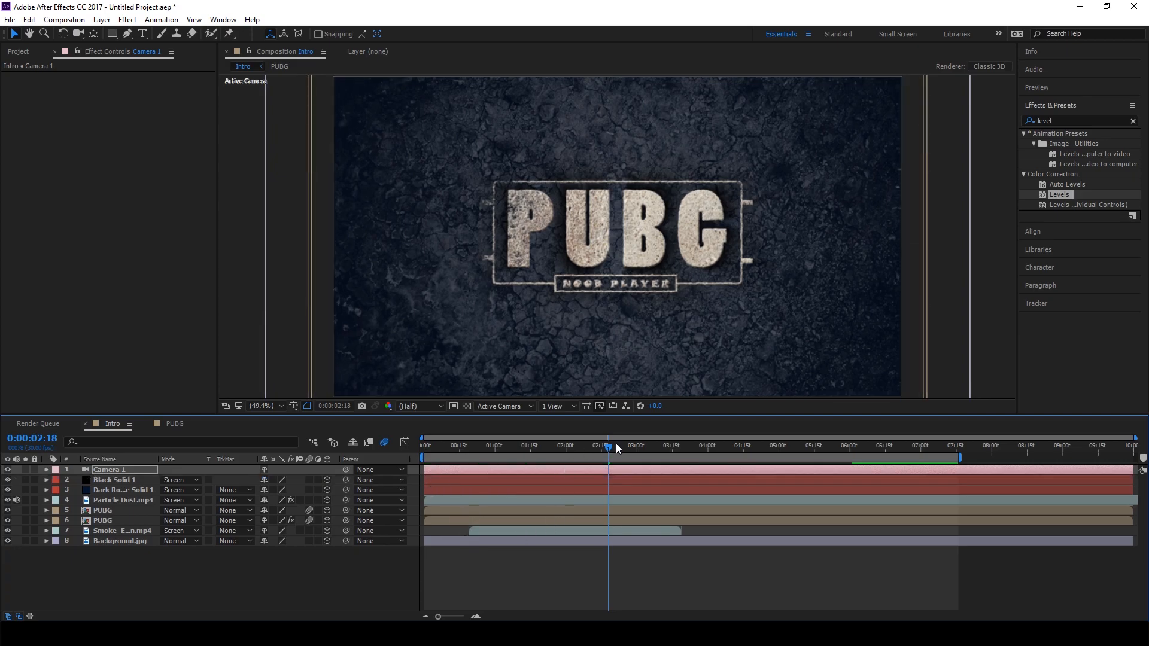
{"action": "key", "text": "Home"}
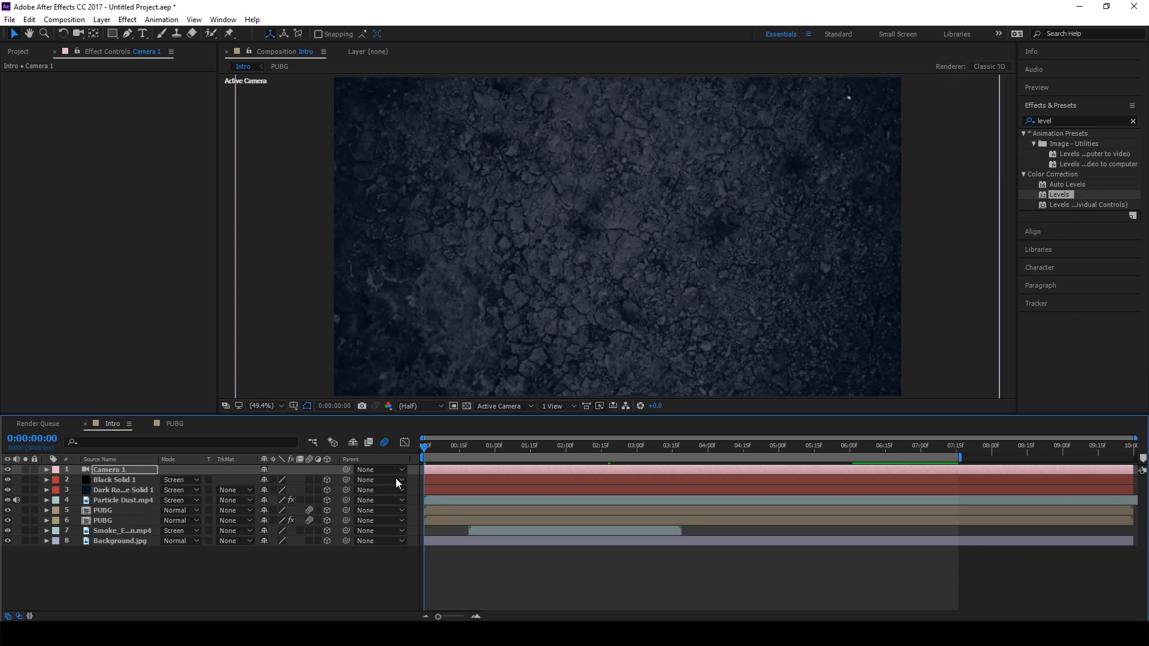
Step: Pre-compose all layers into a composition named PUBG INTRO and make the resulting layer 3D
{"action": "left_click", "coordinate": [199, 584]}
{"action": "left_click_drag", "start_coordinate": [151, 580], "coordinate": [235, 465]}
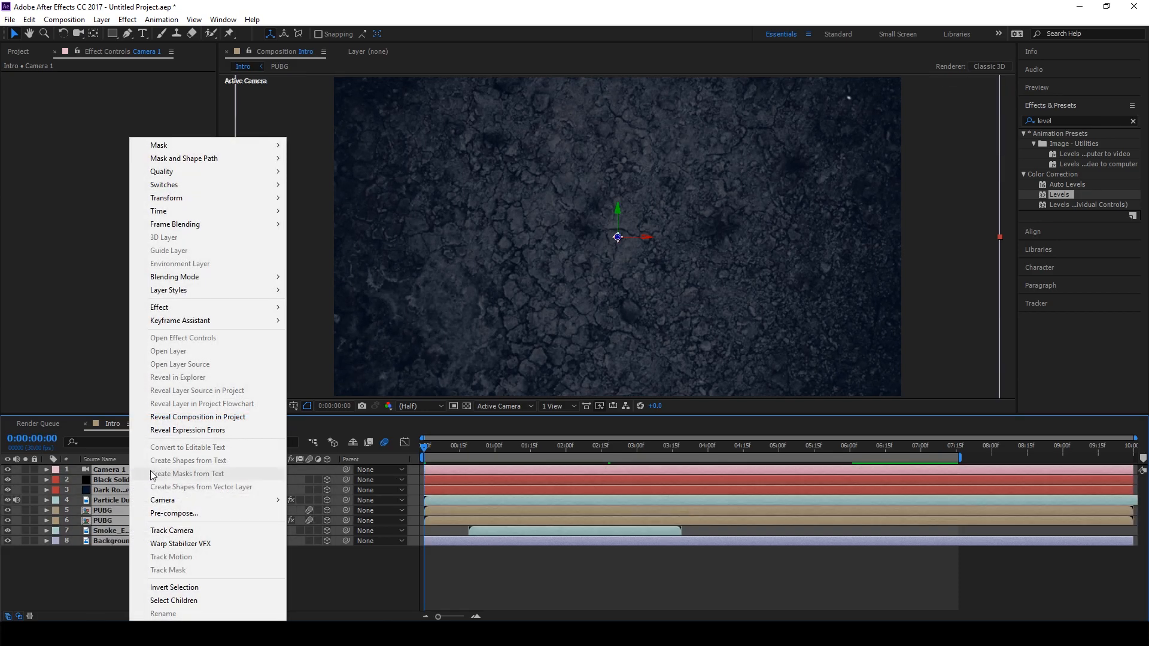
{"action": "left_click", "coordinate": [174, 513]}
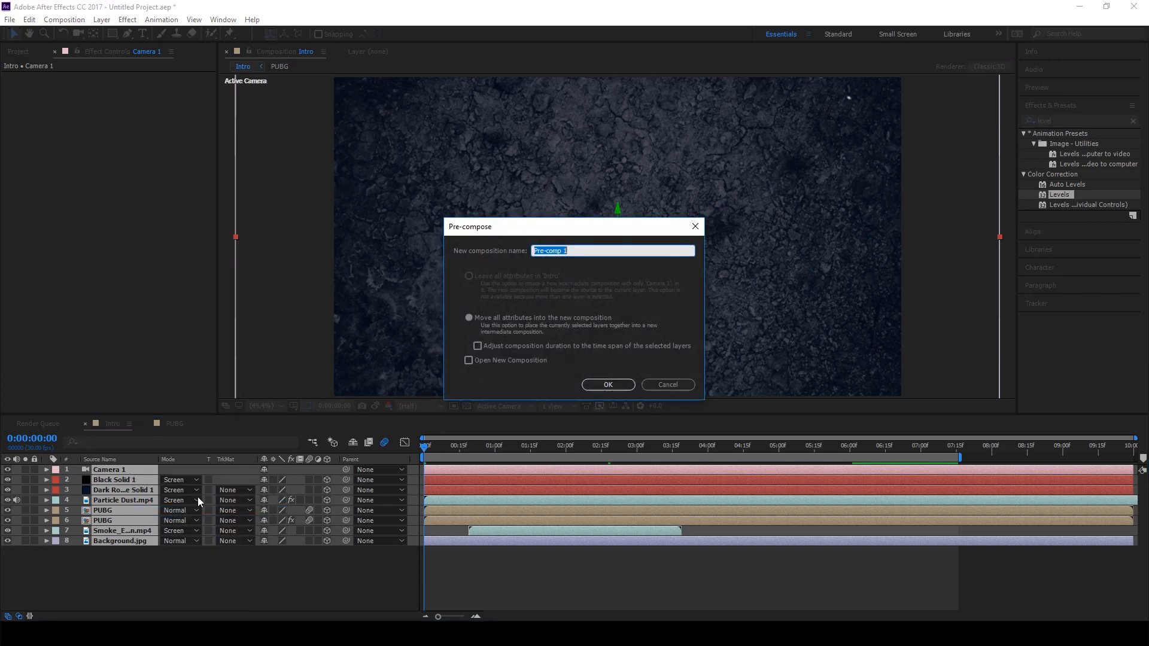
{"action": "key", "text": "BackSpace"}
{"action": "left_click", "coordinate": [608, 385]}
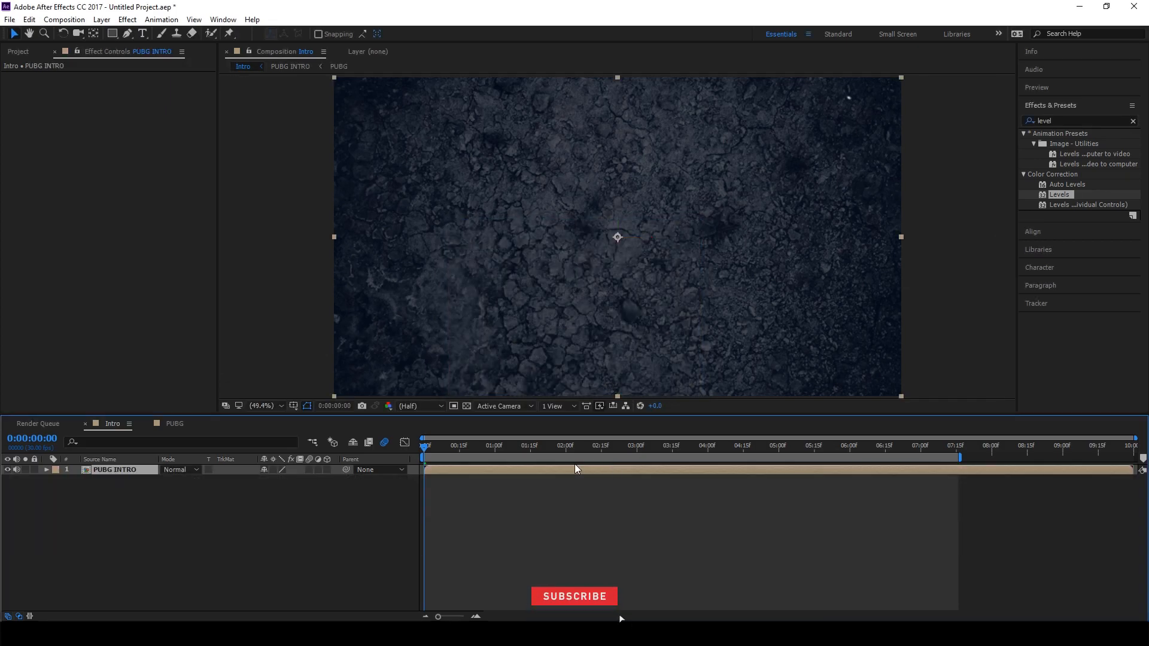
{"action": "left_click", "coordinate": [327, 470]}
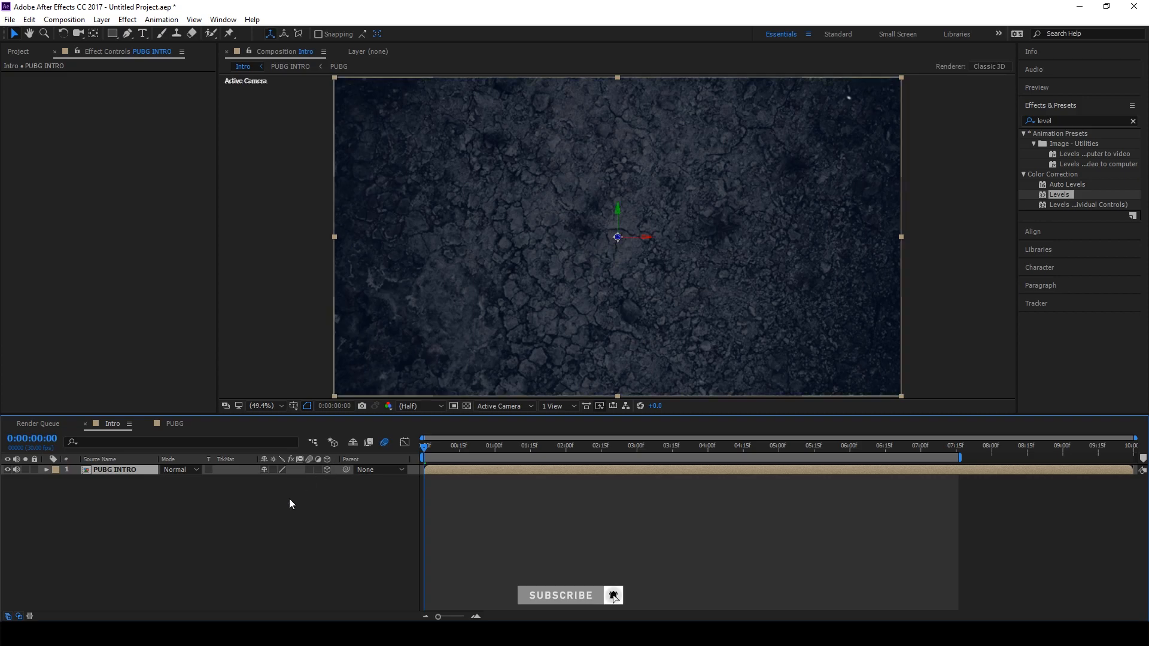
Step: Preview the pre-composed PUBG INTRO animation from the start
{"action": "key", "text": "space"}
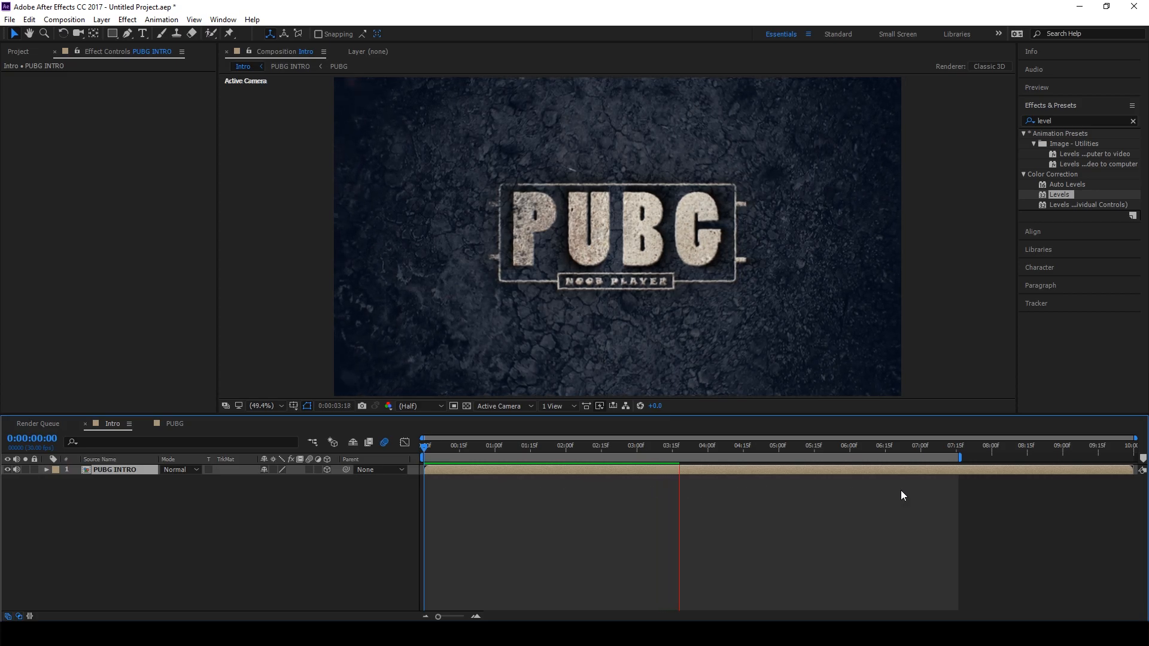
{"action": "key", "text": "space"}
{"action": "key", "text": "Home"}
{"action": "key", "text": "space"}
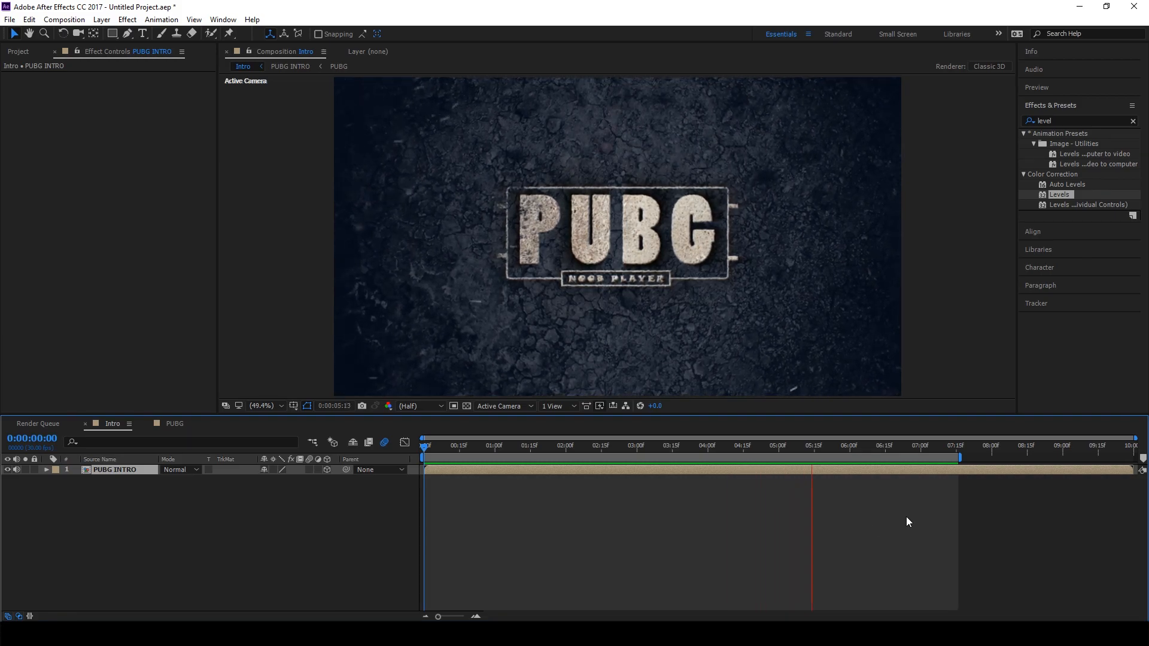
{"action": "key", "text": "space"}
Step: Fade out the PUBG INTRO layer with Opacity keyframes of 100% at 0:00:06:24 and 0% at 0:00:07:15
{"action": "left_click_drag", "start_coordinate": [897, 446], "coordinate": [905, 454]}
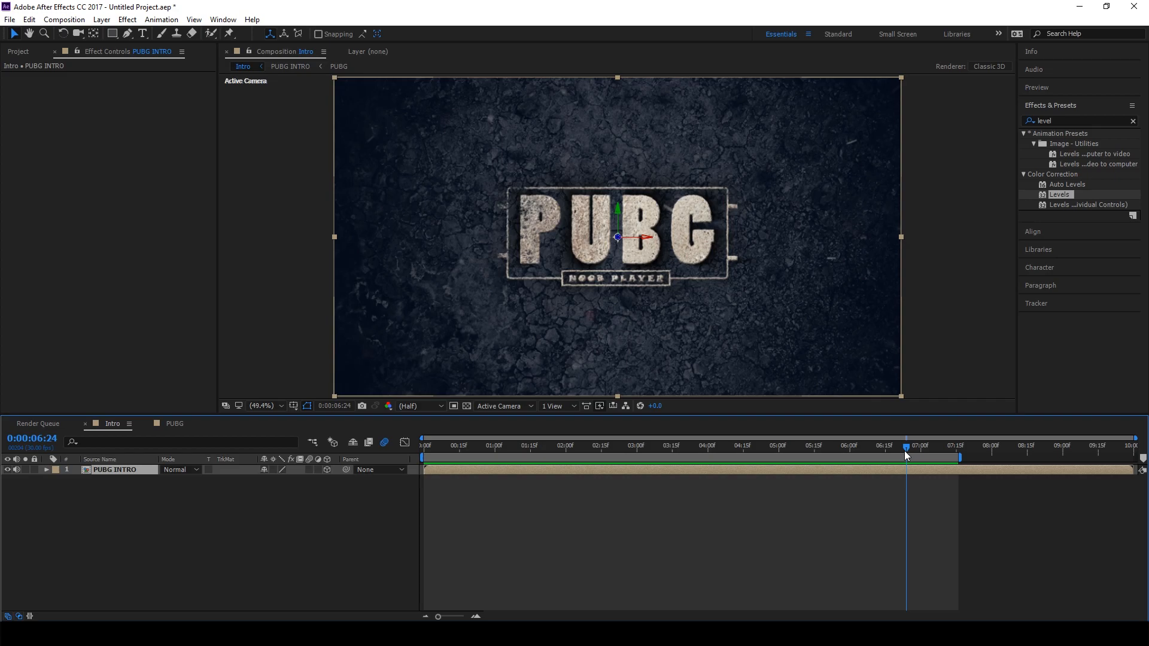
{"action": "key", "text": "t"}
{"action": "left_click", "coordinate": [76, 480]}
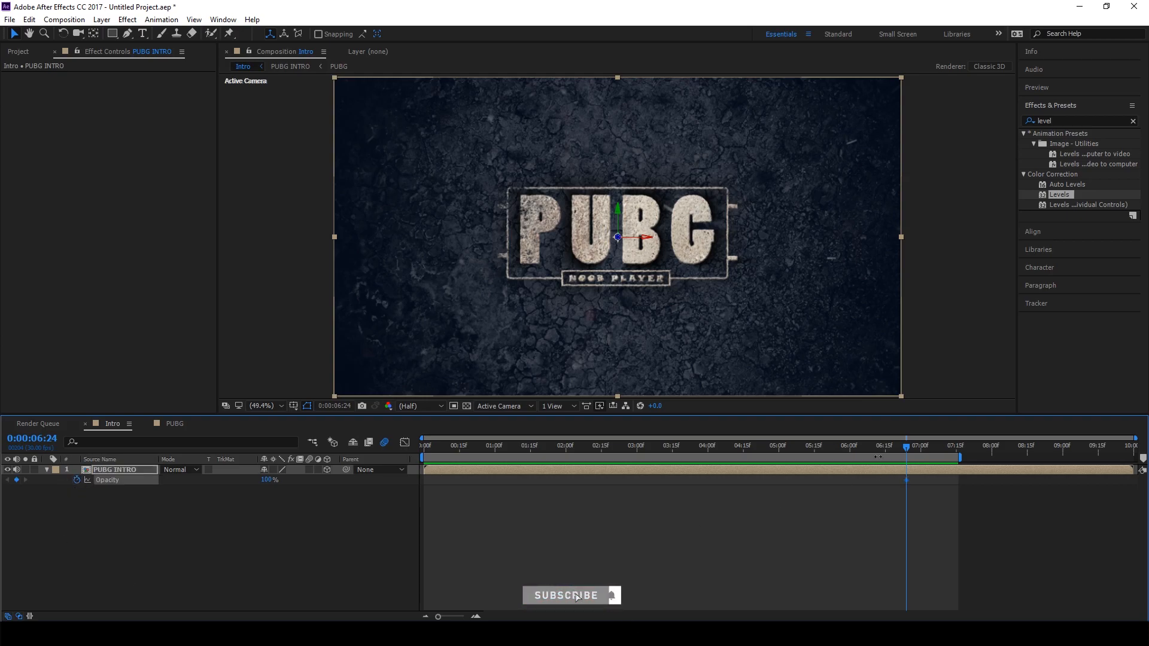
{"action": "left_click_drag", "start_coordinate": [909, 450], "coordinate": [956, 455]}
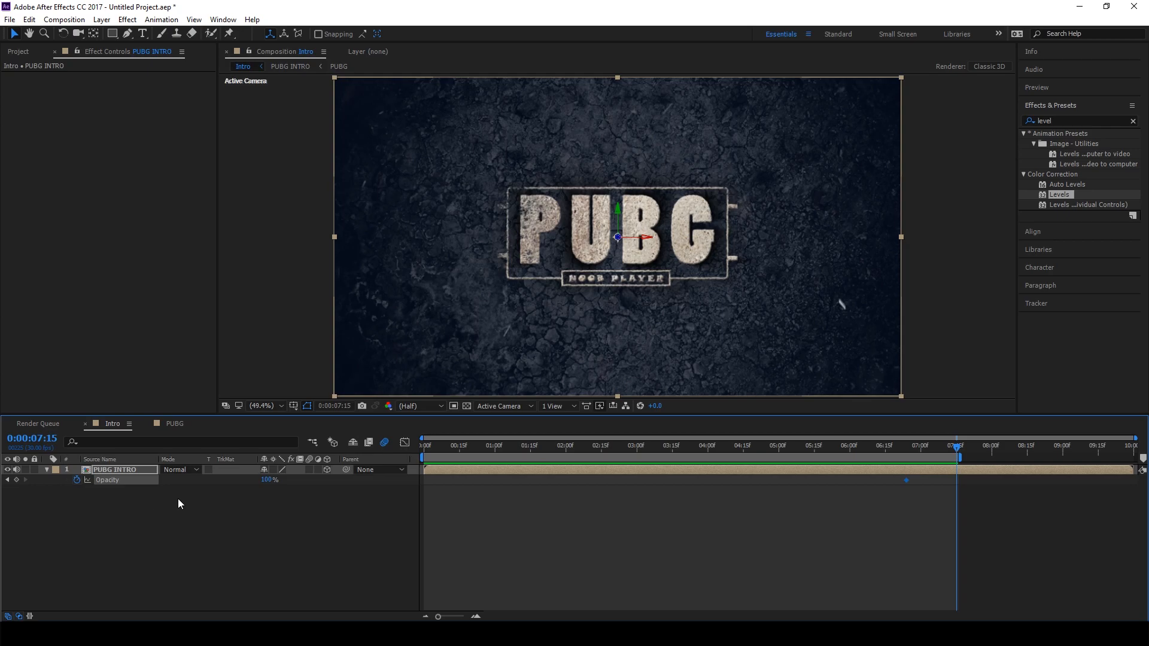
{"action": "left_click_drag", "start_coordinate": [271, 482], "coordinate": [192, 496]}
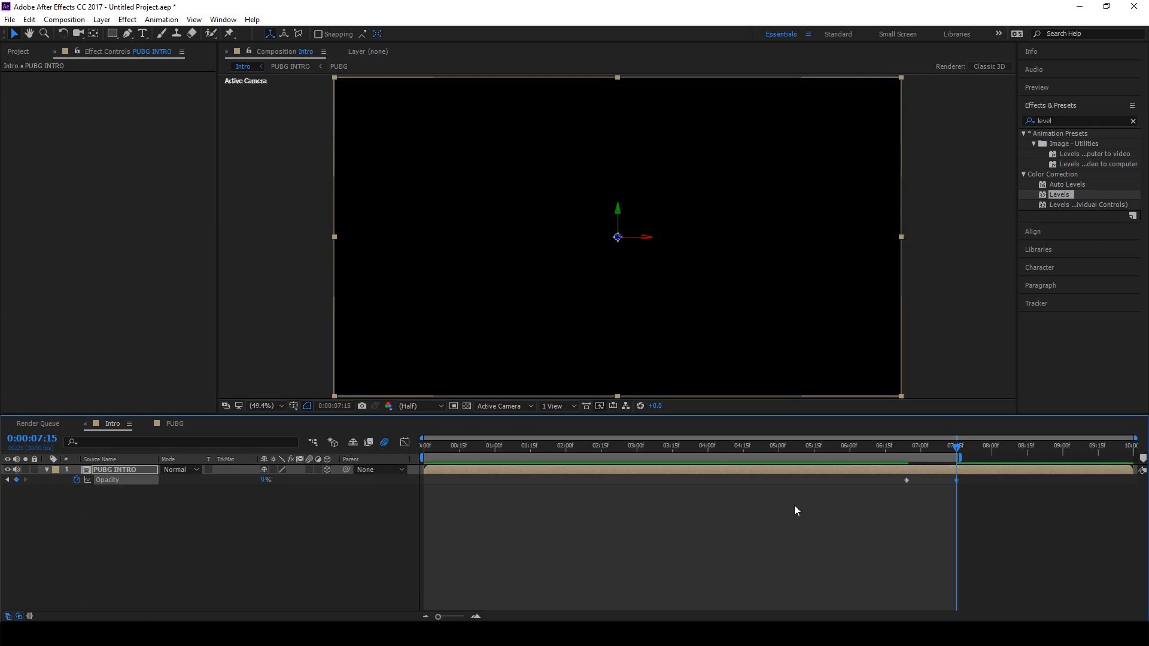
Step: Apply Easy Ease to both Opacity keyframes, collapse the layer's properties and preview the intro from the start
{"action": "left_click_drag", "start_coordinate": [895, 481], "coordinate": [970, 490]}
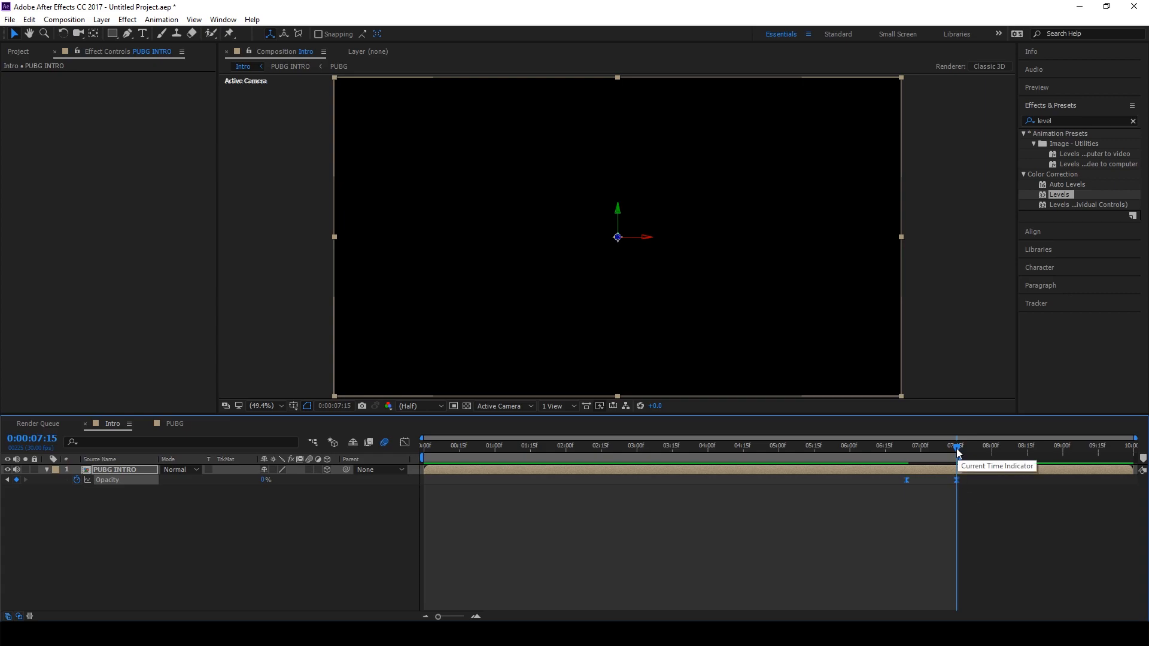
{"action": "key", "text": "u"}
{"action": "left_click_drag", "start_coordinate": [955, 450], "coordinate": [348, 513]}
{"action": "key", "text": "space"}
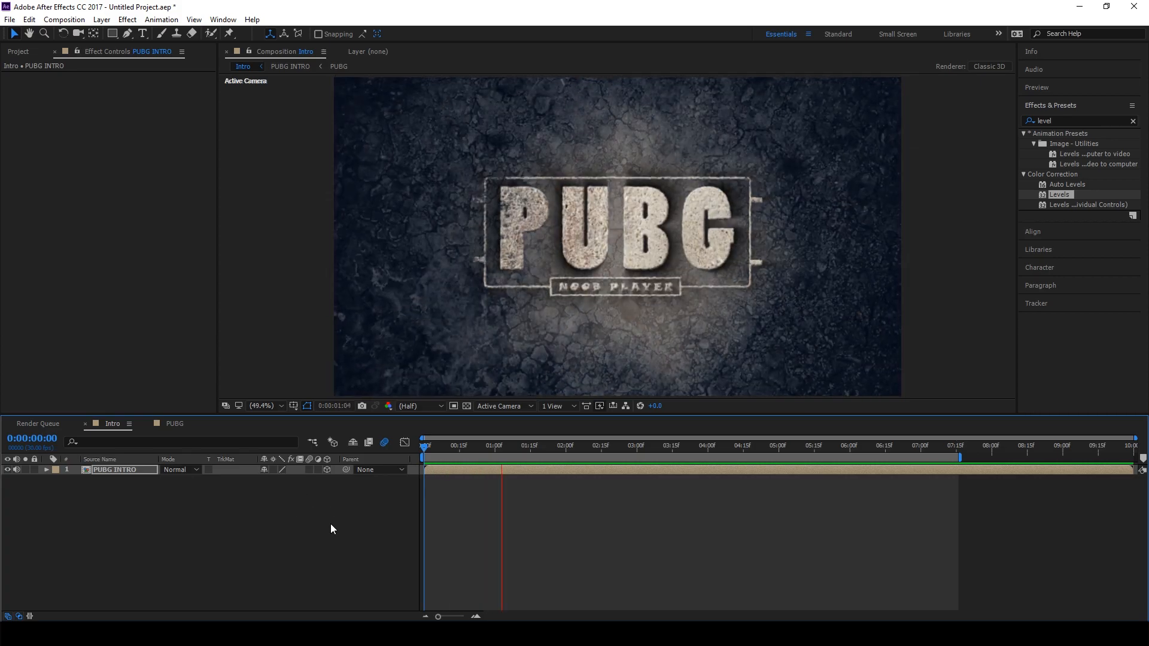